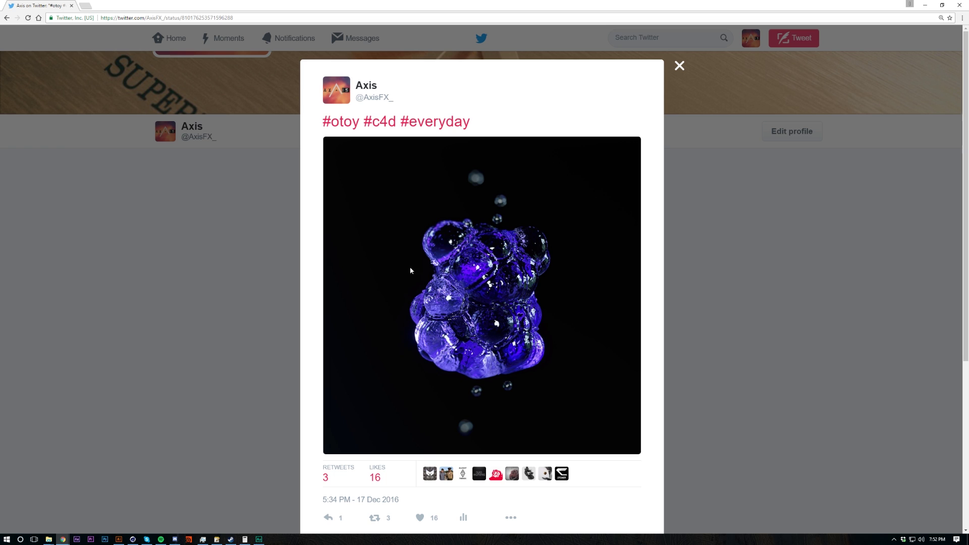
Switch to Cinema 4D and preview the finished bubble scene in the Octane Live Viewer.
{"action": "left_click", "coordinate": [133, 539]}
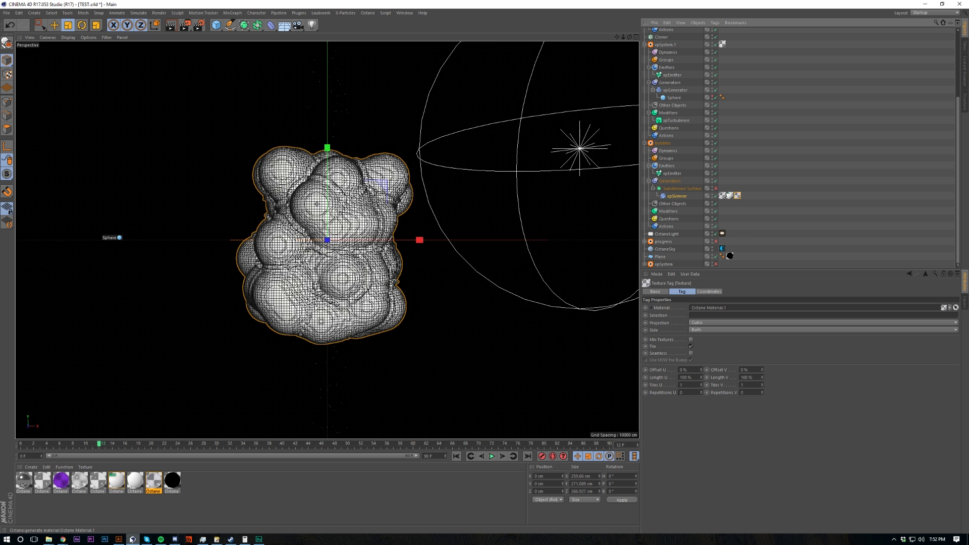
{"action": "left_click", "coordinate": [368, 13]}
{"action": "left_click", "coordinate": [388, 32]}
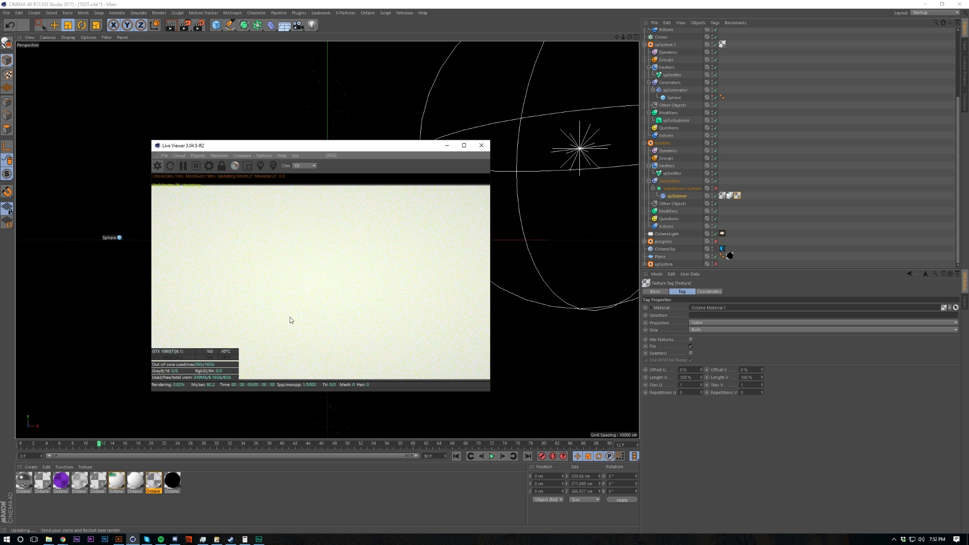
{"action": "left_click_drag", "start_coordinate": [352, 143], "coordinate": [517, 157]}
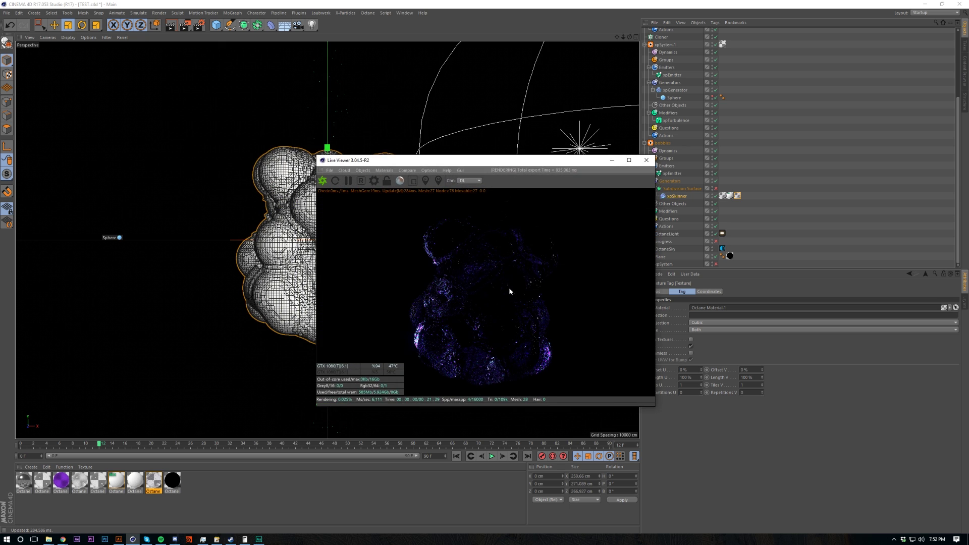
Review the kernel and maximum samples in the Octane render settings.
{"action": "left_click", "coordinate": [373, 181]}
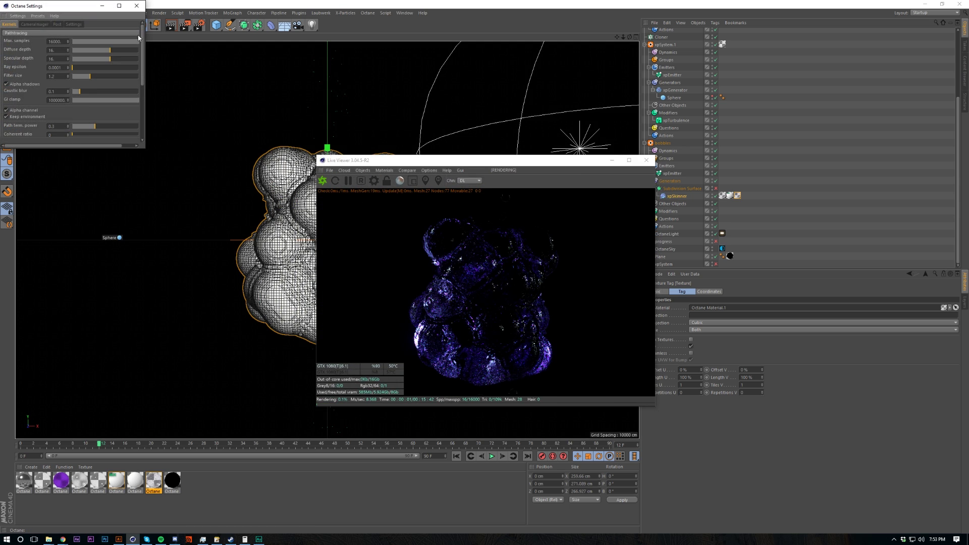
{"action": "left_click", "coordinate": [57, 40]}
{"action": "left_click", "coordinate": [21, 33]}
{"action": "left_click", "coordinate": [29, 38]}
{"action": "left_click", "coordinate": [136, 5]}
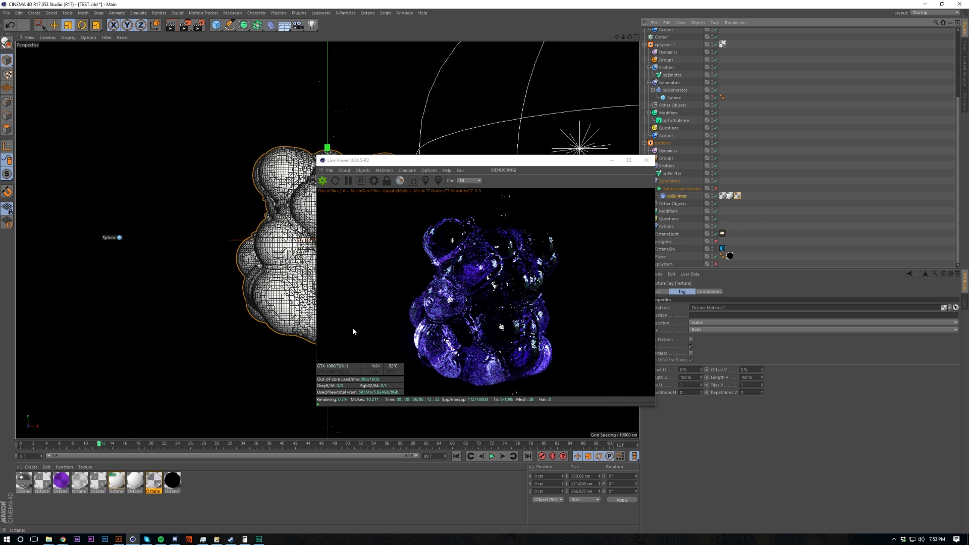
Close the Live Viewer and inspect the xpSkinner's object properties.
{"action": "left_click_drag", "start_coordinate": [481, 162], "coordinate": [558, 169]}
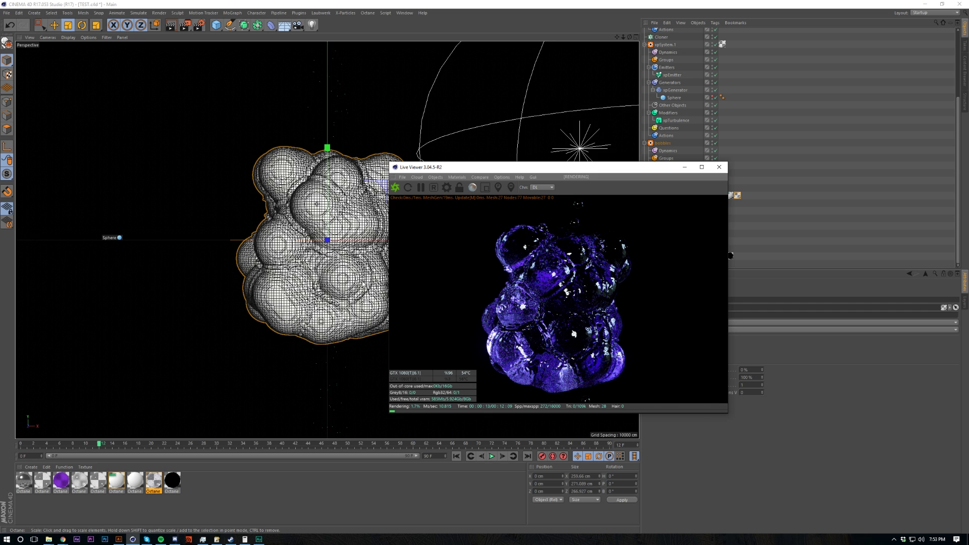
{"action": "left_click", "coordinate": [719, 166]}
{"action": "left_click", "coordinate": [677, 196]}
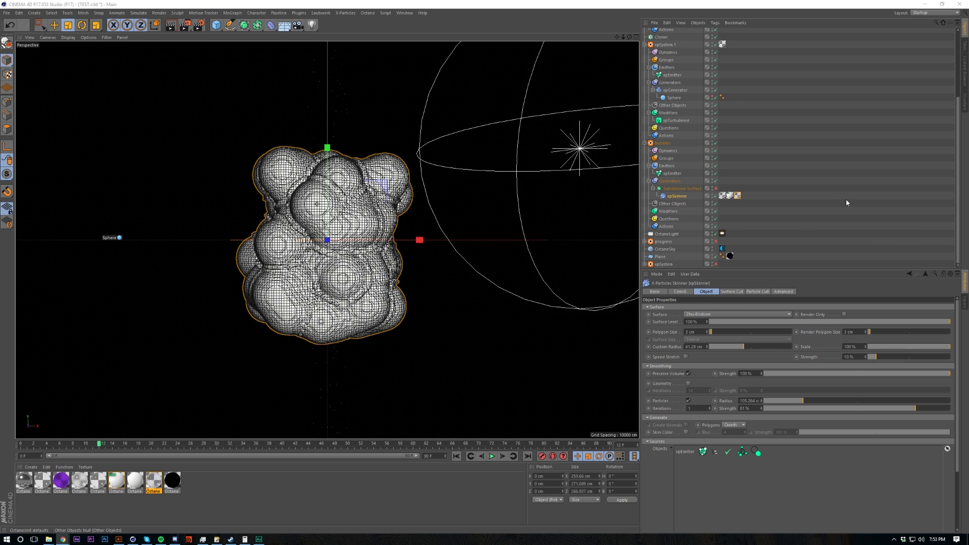
{"action": "left_click", "coordinate": [847, 203]}
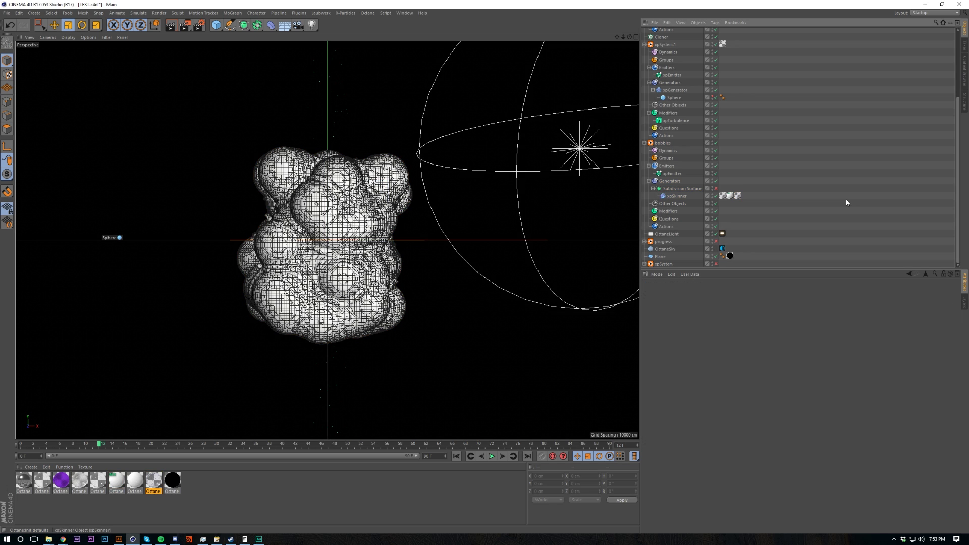
Start a new project and add a plane with its orientation set to -Z.
{"action": "key", "text": "ctrl+n"}
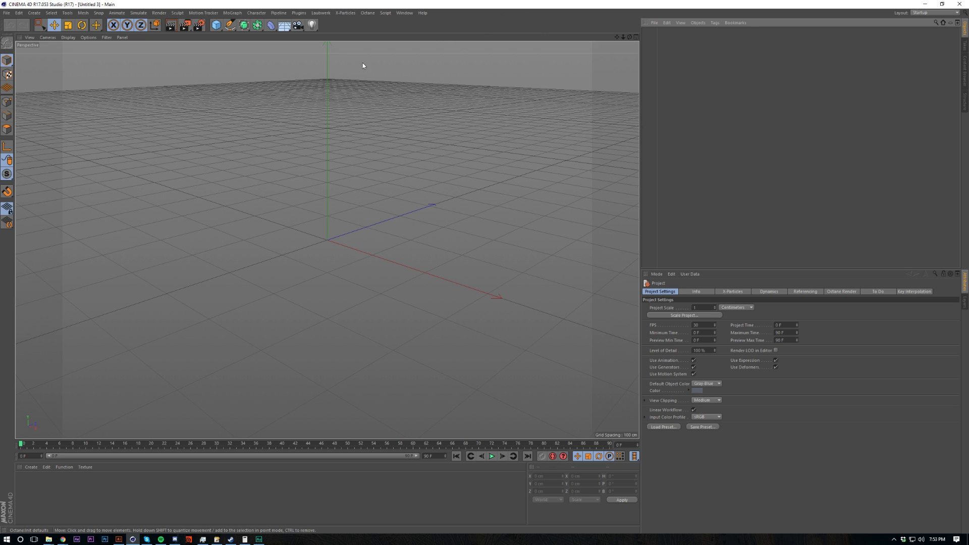
{"action": "left_click", "coordinate": [216, 25]}
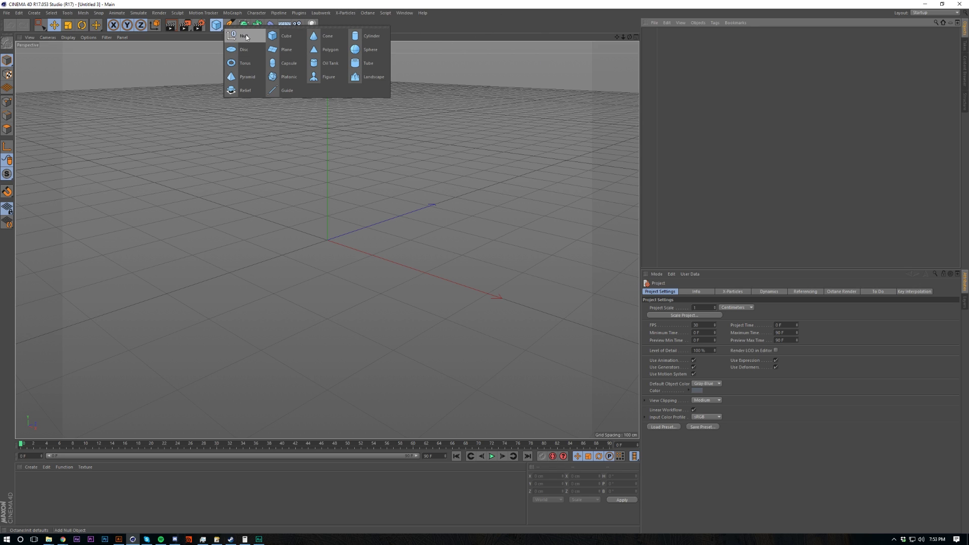
{"action": "left_click", "coordinate": [287, 49]}
{"action": "left_click", "coordinate": [698, 338]}
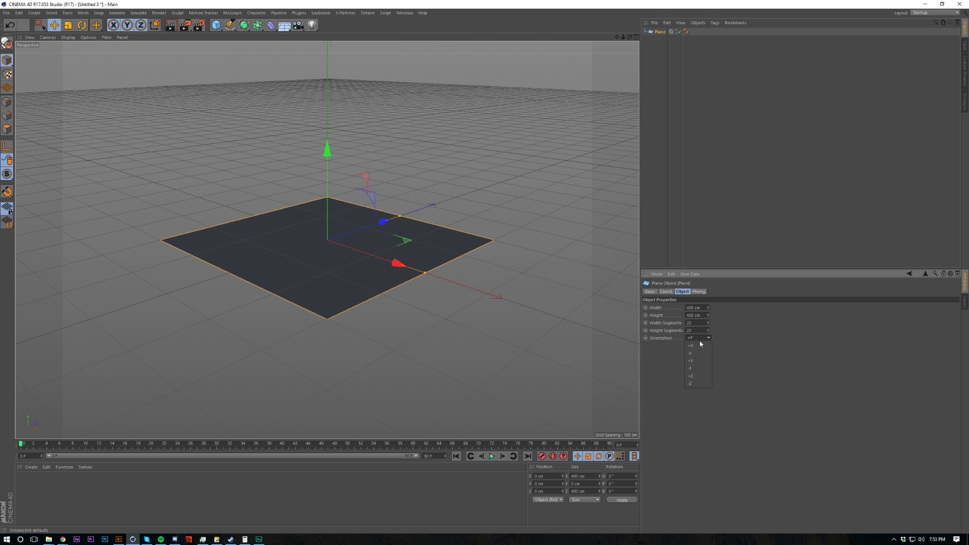
{"action": "left_click", "coordinate": [696, 381]}
Scale the plane to about 1130 cm square and move it back about 303 cm along the Z axis.
{"action": "key", "text": "t"}
{"action": "left_click_drag", "start_coordinate": [348, 291], "coordinate": [322, 287]}
{"action": "key", "text": "e"}
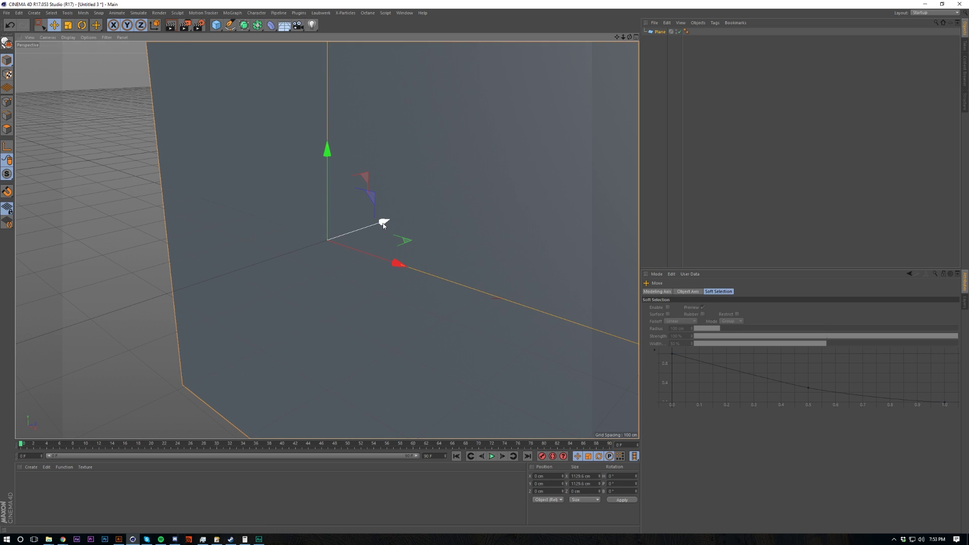
{"action": "left_click_drag", "start_coordinate": [383, 221], "coordinate": [474, 192]}
{"action": "left_click", "coordinate": [661, 32]}
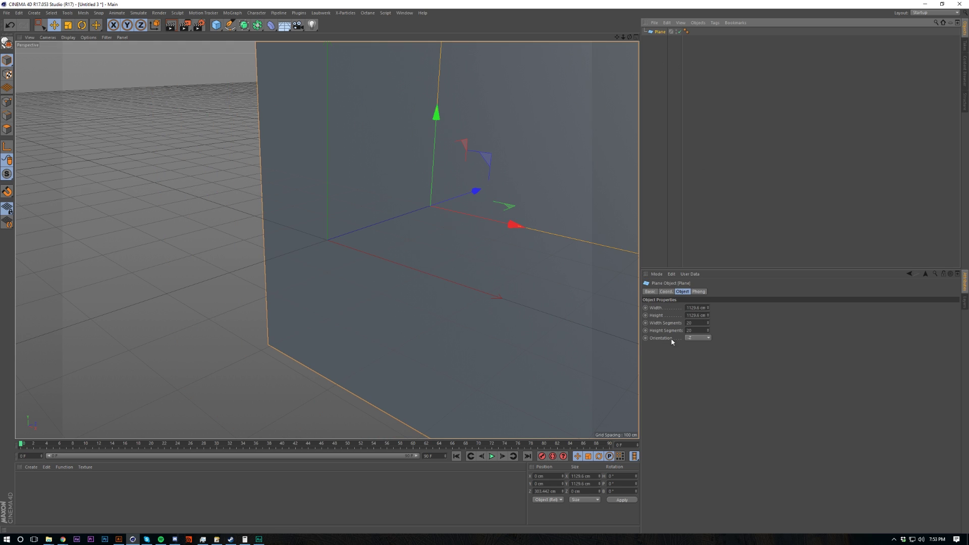
{"action": "left_click", "coordinate": [737, 131]}
Add an Octane camera from the Octane Live Viewer and make it the active view.
{"action": "left_click", "coordinate": [368, 13]}
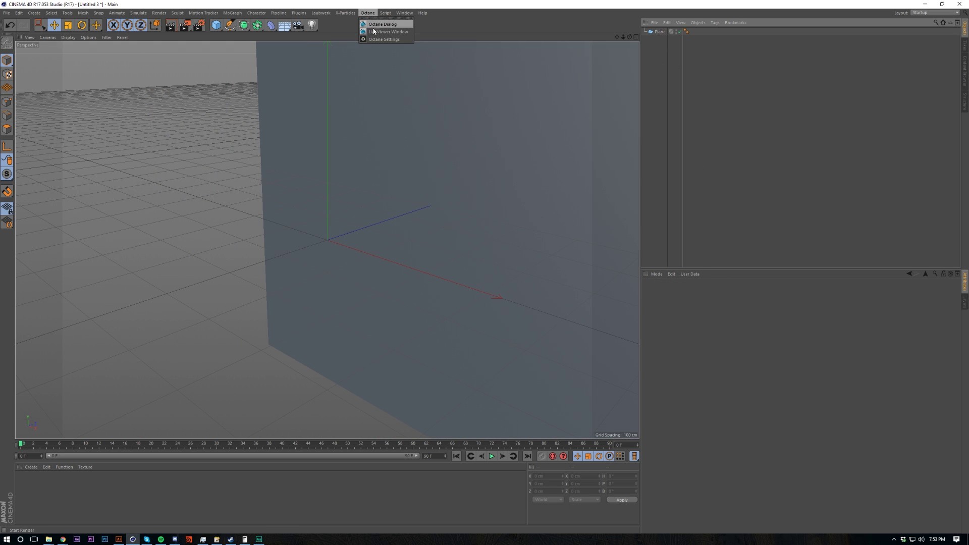
{"action": "left_click", "coordinate": [376, 25]}
{"action": "left_click", "coordinate": [216, 155]}
{"action": "left_click", "coordinate": [208, 167]}
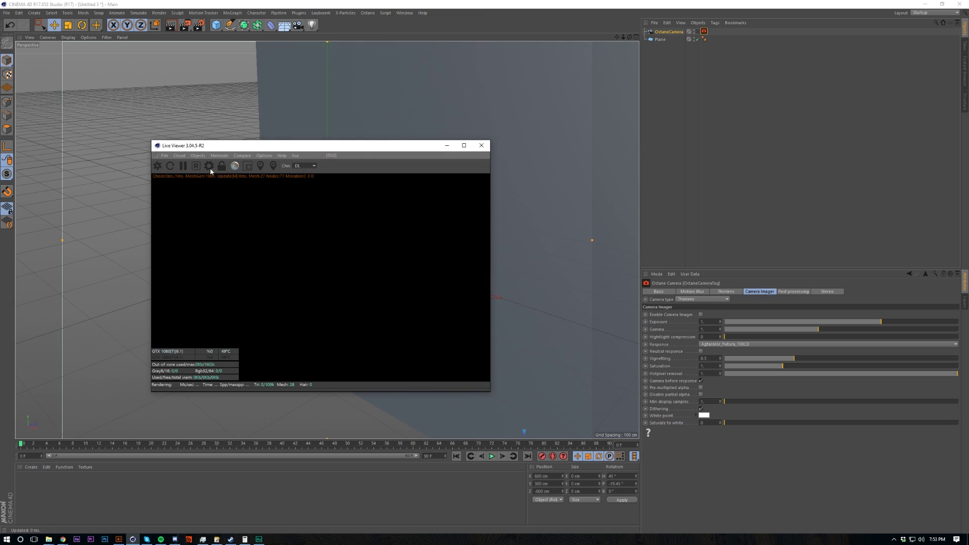
{"action": "left_click", "coordinate": [694, 32]}
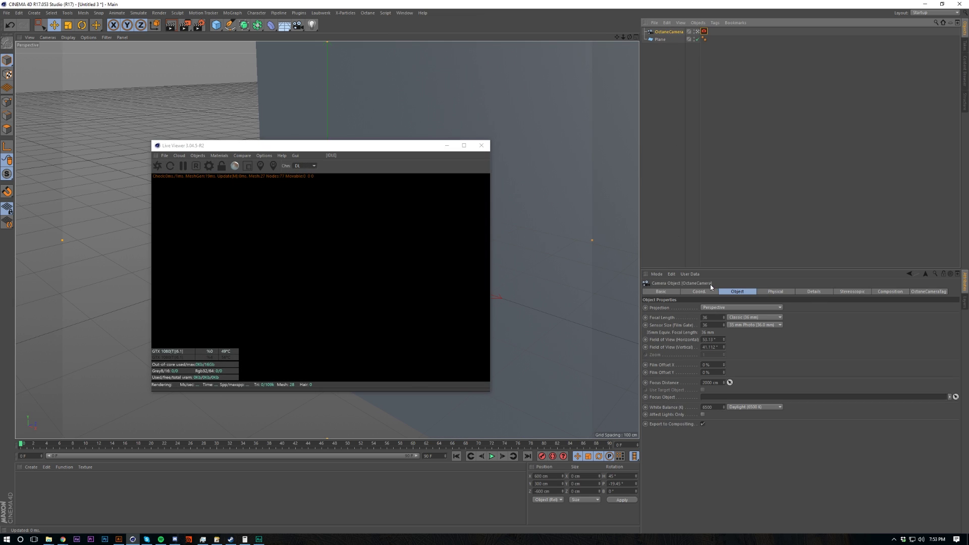
Set the camera's X and Y position and its heading and pitch rotation to 0.
{"action": "left_click", "coordinate": [710, 291]}
{"action": "double_click", "coordinate": [667, 308]}
{"action": "type", "text": "0"}
{"action": "key", "text": "Tab"}
{"action": "type", "text": "0"}
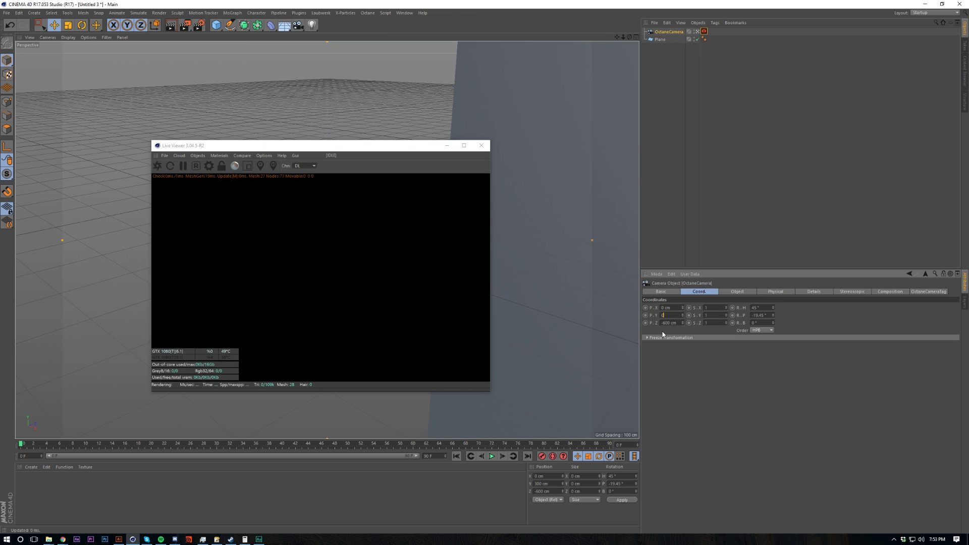
{"action": "key", "text": "Tab"}
{"action": "key", "text": "Tab"}
{"action": "type", "text": "0"}
{"action": "key", "text": "Tab"}
{"action": "type", "text": "0"}
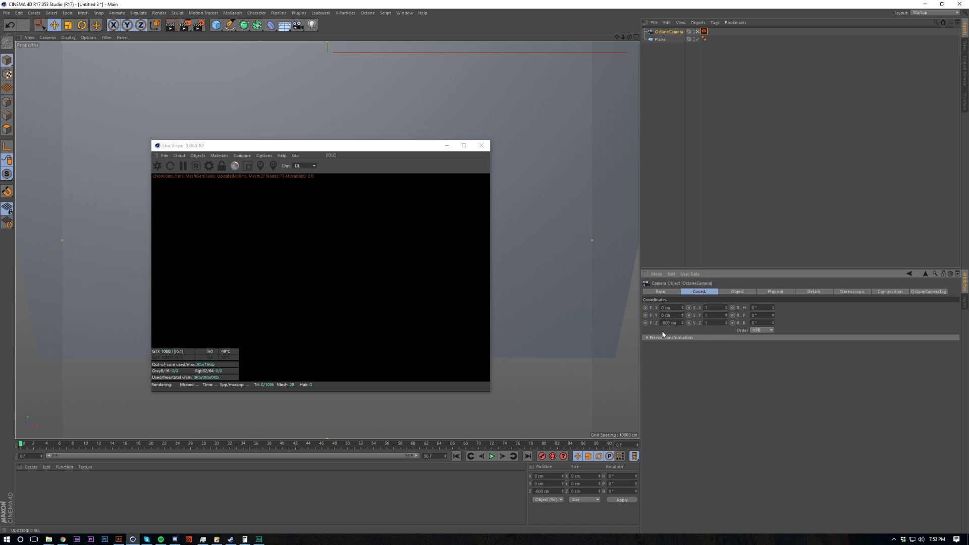
{"action": "key", "text": "Tab"}
Start the live render and create a new Octane Material.
{"action": "left_click", "coordinate": [704, 31]}
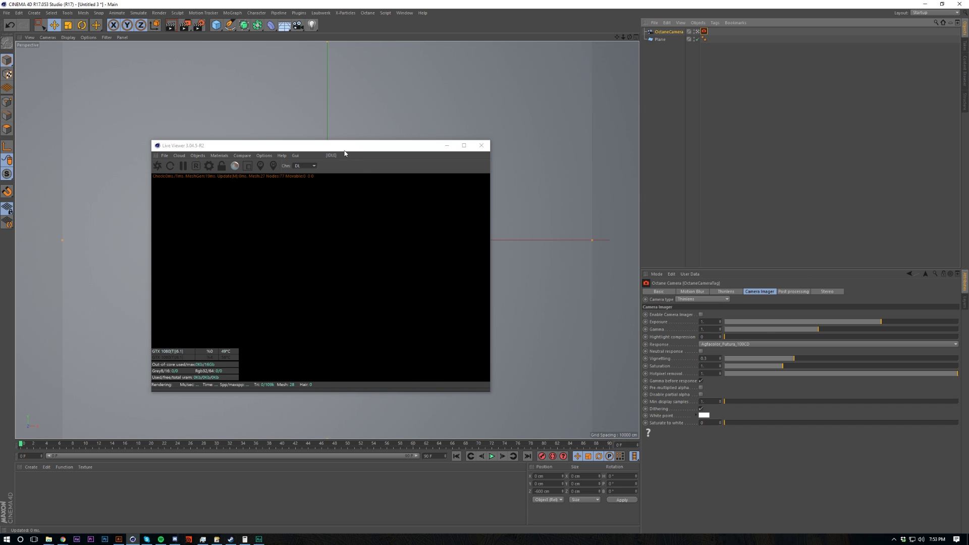
{"action": "left_click", "coordinate": [158, 167]}
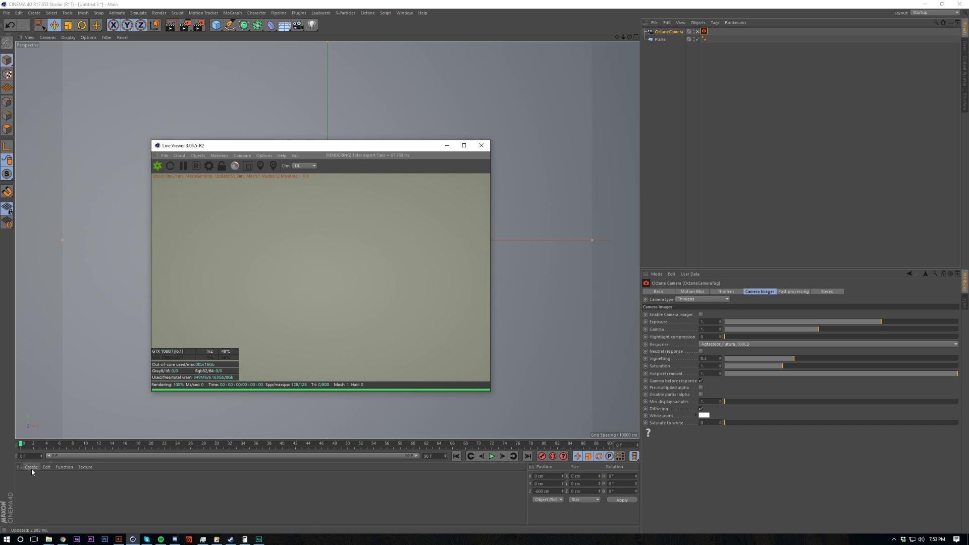
{"action": "left_click", "coordinate": [31, 467]}
{"action": "mouse_move", "coordinate": [65, 413]}
{"action": "mouse_move", "coordinate": [136, 400]}
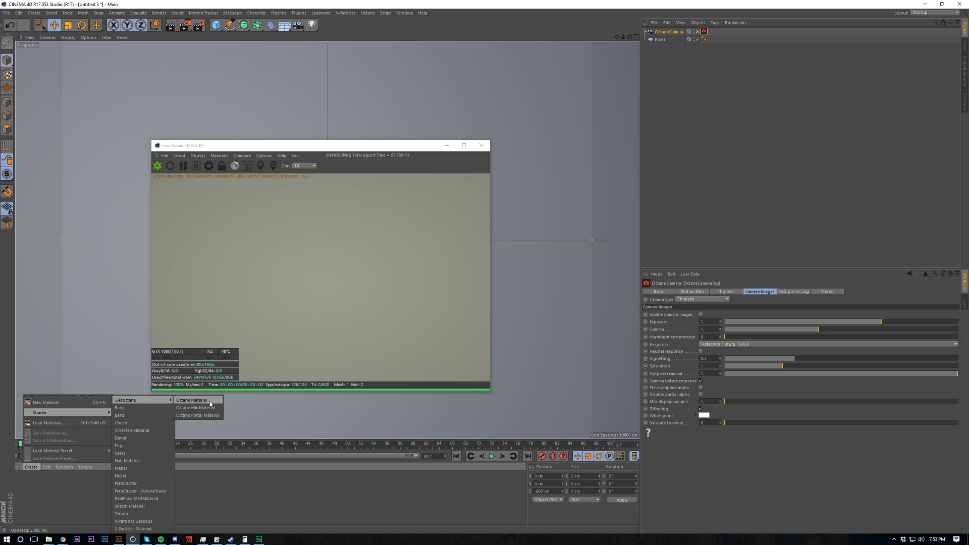
{"action": "left_click", "coordinate": [210, 402]}
{"action": "left_click", "coordinate": [299, 474]}
Save the project as "tutorial" in the Dec folder.
{"action": "key", "text": "ctrl+s"}
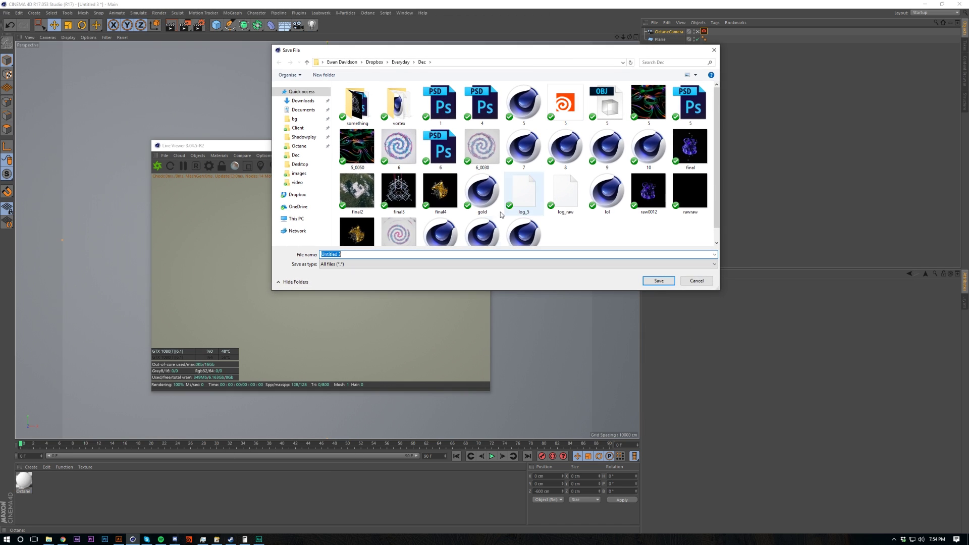
{"action": "type", "text": "tutorial"}
{"action": "key", "text": "Return"}
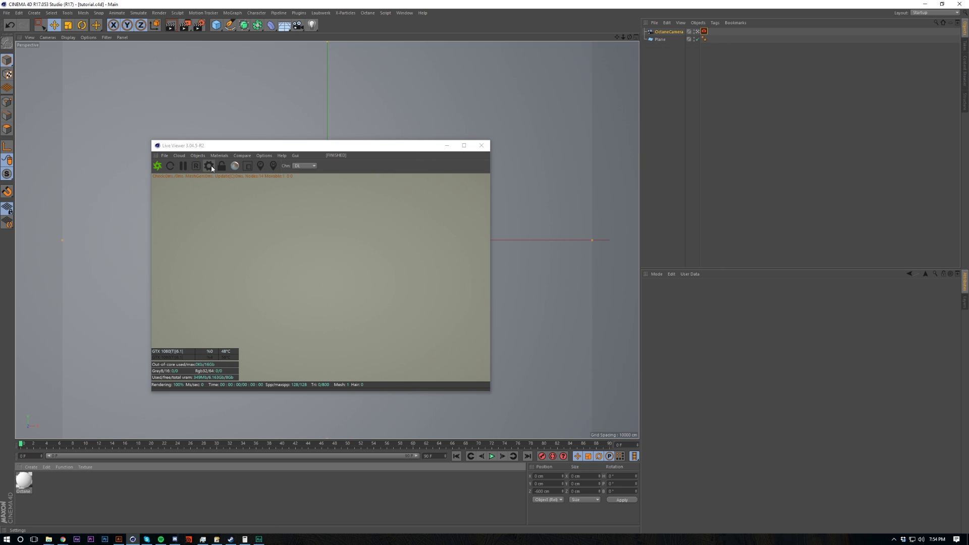
Set the Octane render kernel to Pathtracing.
{"action": "left_click", "coordinate": [211, 167]}
{"action": "left_click", "coordinate": [28, 34]}
{"action": "left_click", "coordinate": [42, 48]}
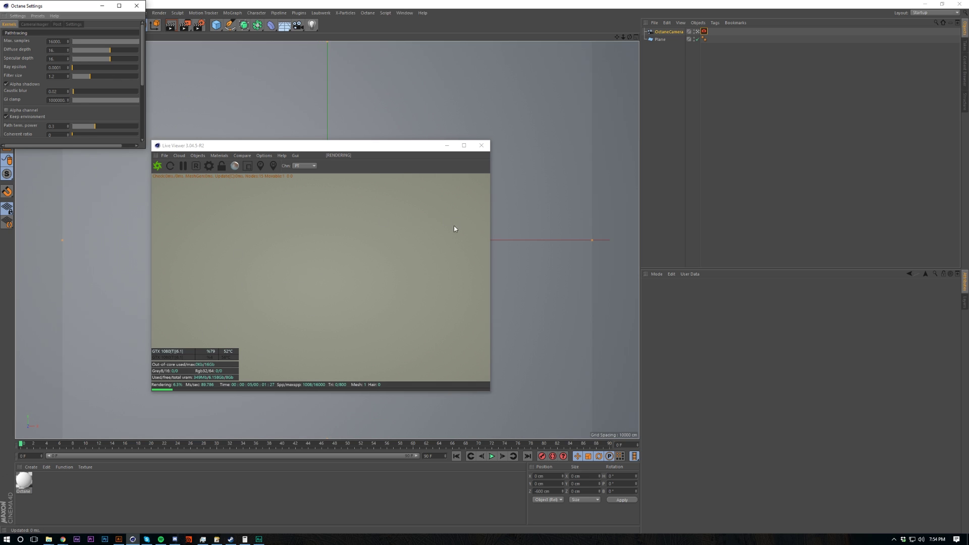
Make the Octane material's diffuse colour black and apply the material to the plane.
{"action": "double_click", "coordinate": [23, 480]}
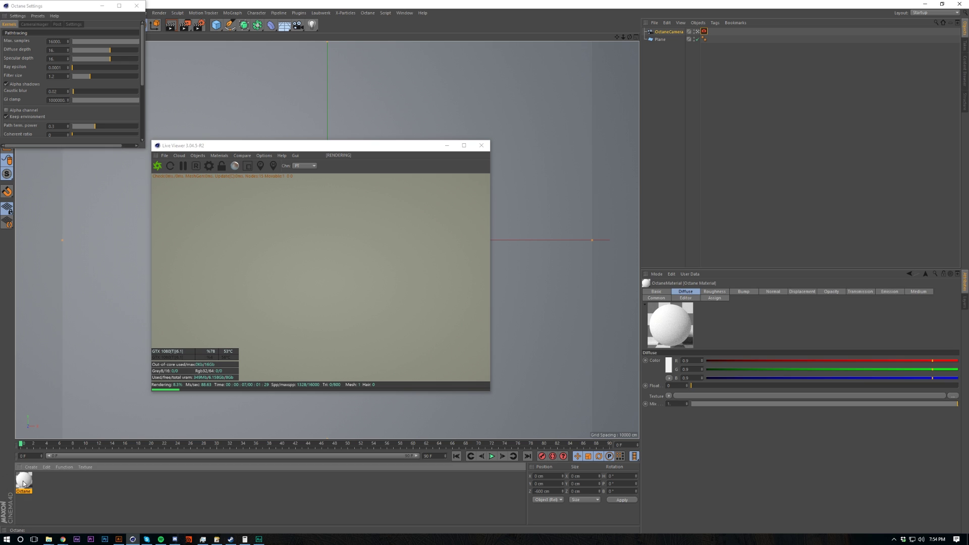
{"action": "left_click", "coordinate": [129, 148]}
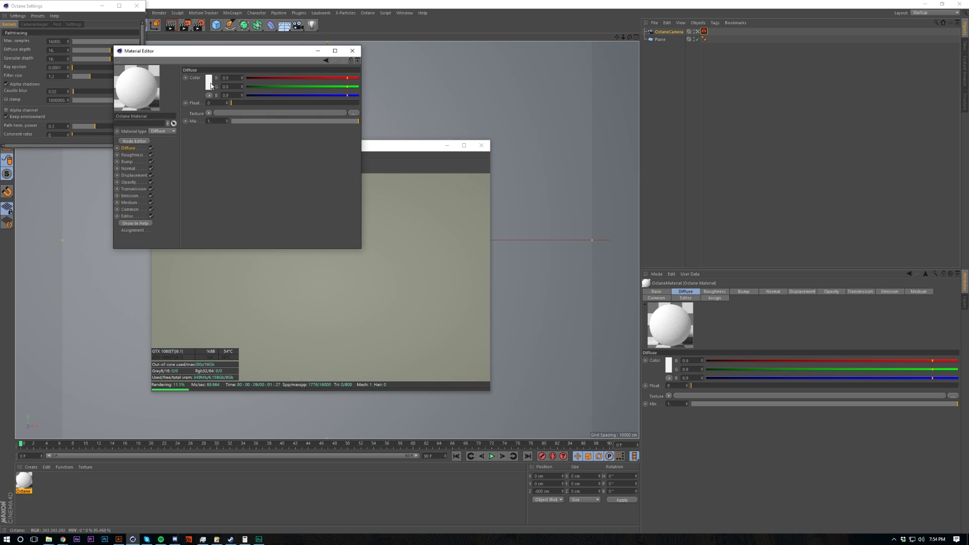
{"action": "left_click", "coordinate": [208, 82]}
{"action": "left_click_drag", "start_coordinate": [202, 98], "coordinate": [181, 98]}
{"action": "left_click", "coordinate": [197, 110]}
{"action": "left_click", "coordinate": [352, 50]}
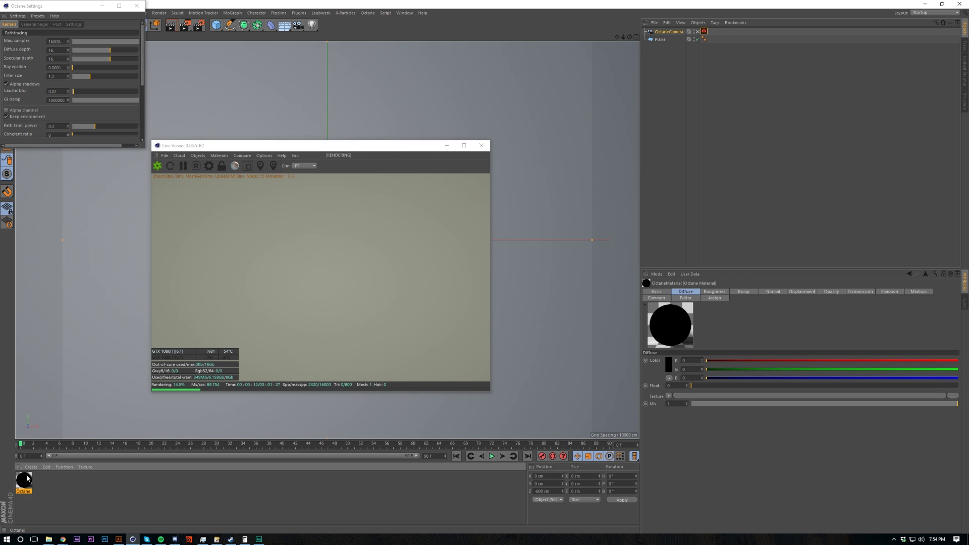
{"action": "left_click_drag", "start_coordinate": [24, 480], "coordinate": [113, 344]}
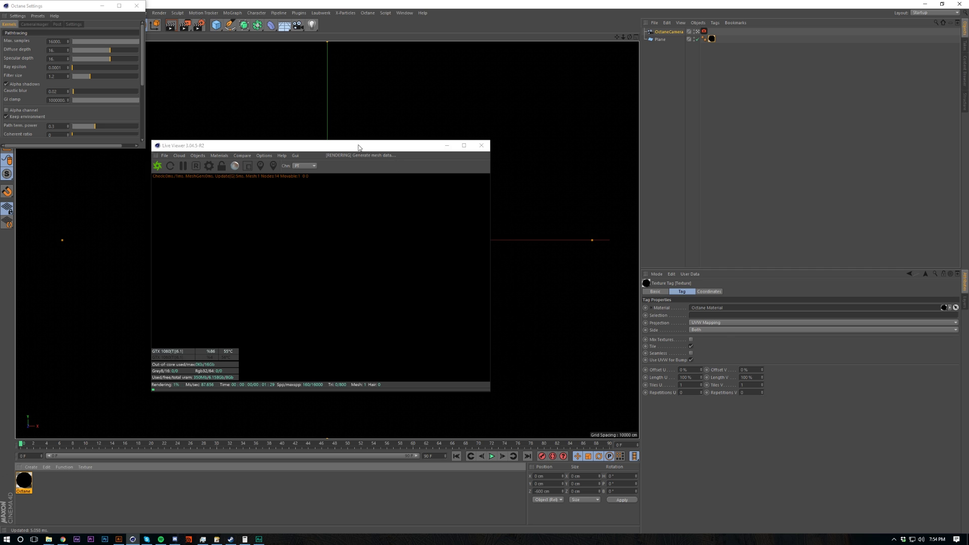
Add an X-Particles xpSystem to the scene and move the Live Viewer clear of the object list.
{"action": "left_click_drag", "start_coordinate": [360, 147], "coordinate": [605, 122]}
{"action": "left_click", "coordinate": [346, 13]}
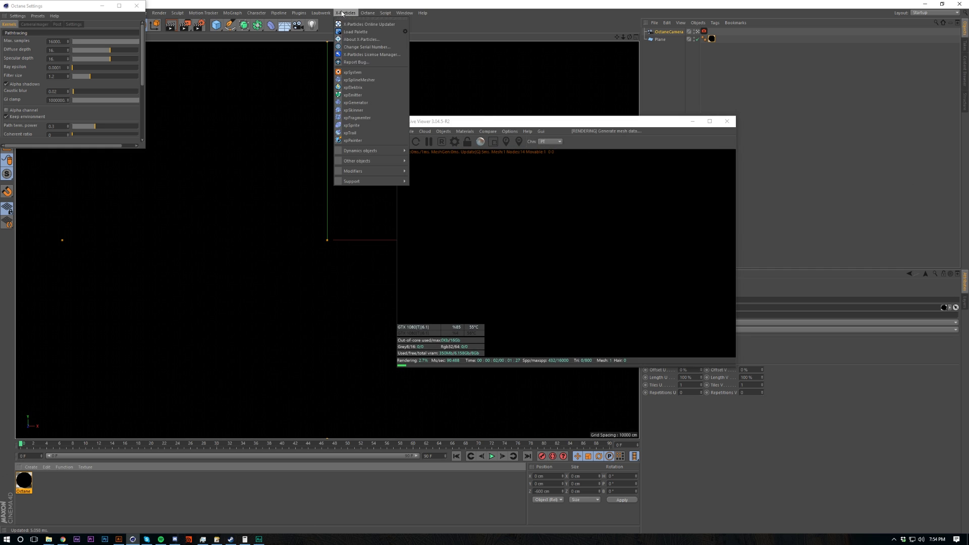
{"action": "left_click", "coordinate": [357, 74]}
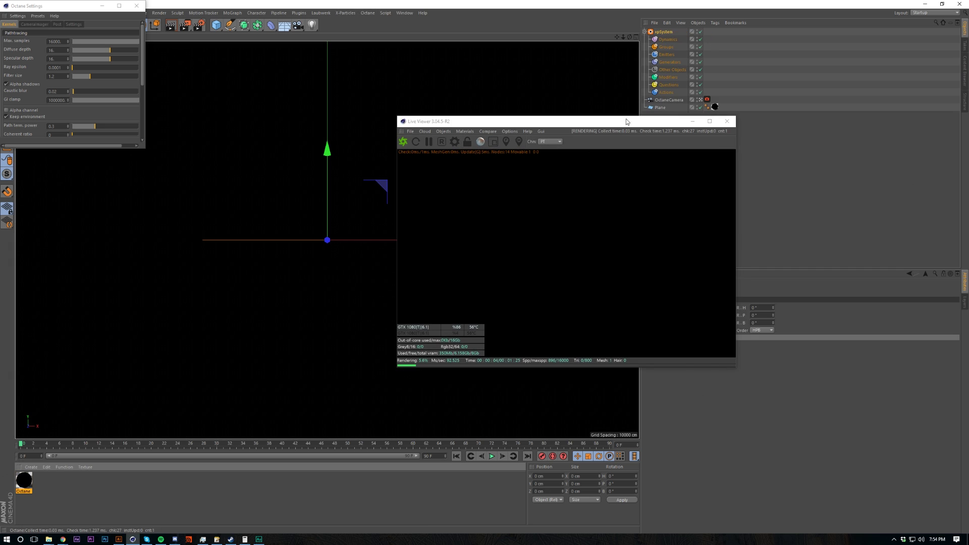
{"action": "left_click_drag", "start_coordinate": [632, 123], "coordinate": [472, 152]}
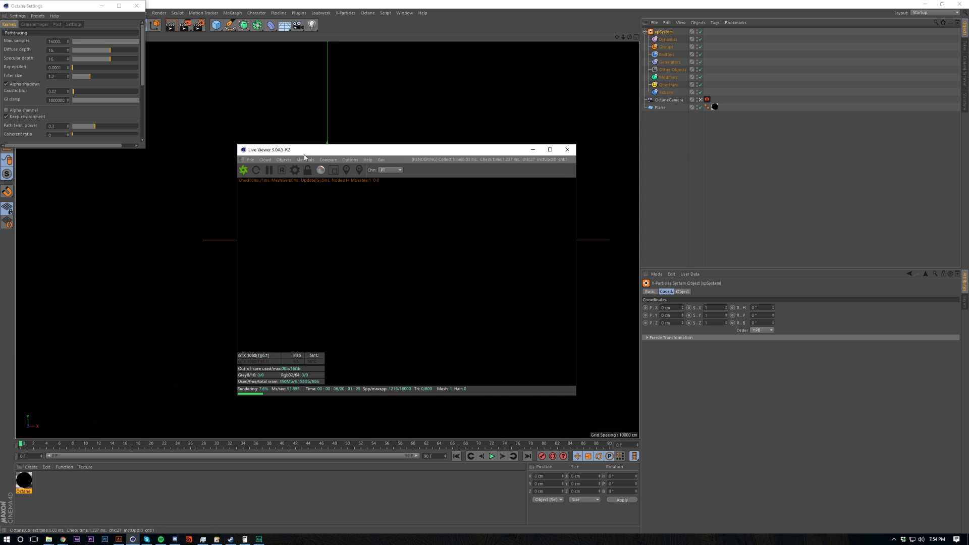
Add an Octane HDRI environment and place it between the camera and the plane in the object hierarchy.
{"action": "left_click", "coordinate": [283, 159]}
{"action": "left_click", "coordinate": [313, 187]}
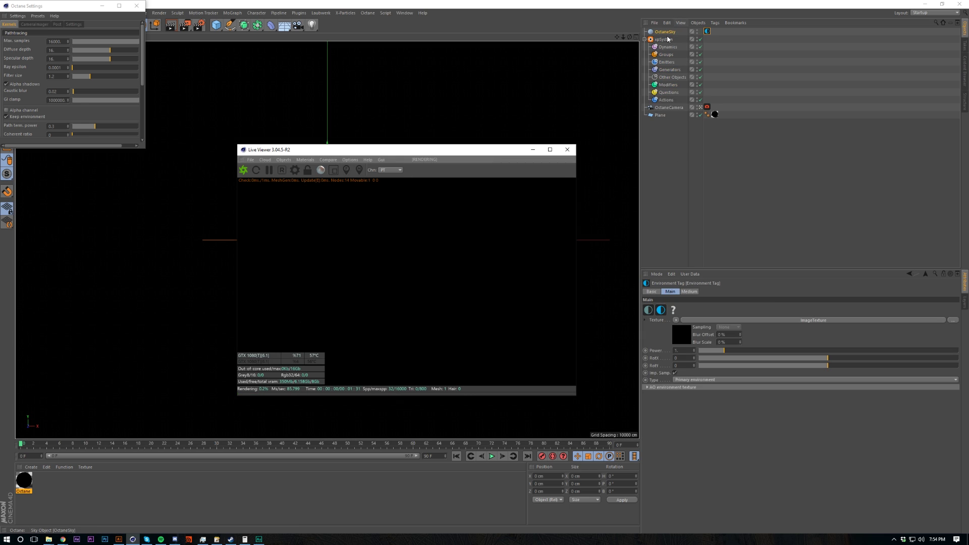
{"action": "left_click_drag", "start_coordinate": [667, 33], "coordinate": [662, 112]}
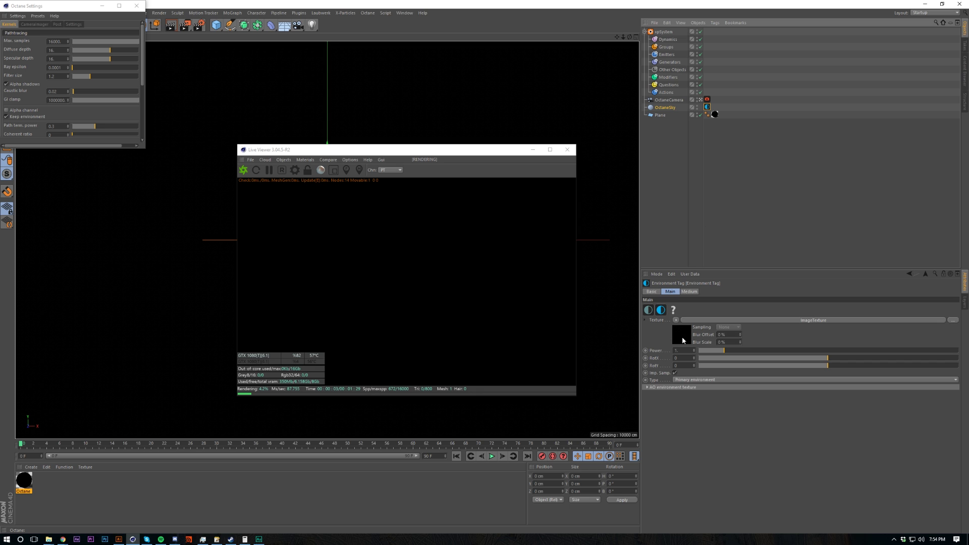
Load canada_montreal_micah_loft.exr from the Interior_HDRI_Free_Pack folder as the Octane sky's image texture.
{"action": "left_click", "coordinate": [682, 337]}
{"action": "left_click", "coordinate": [953, 307]}
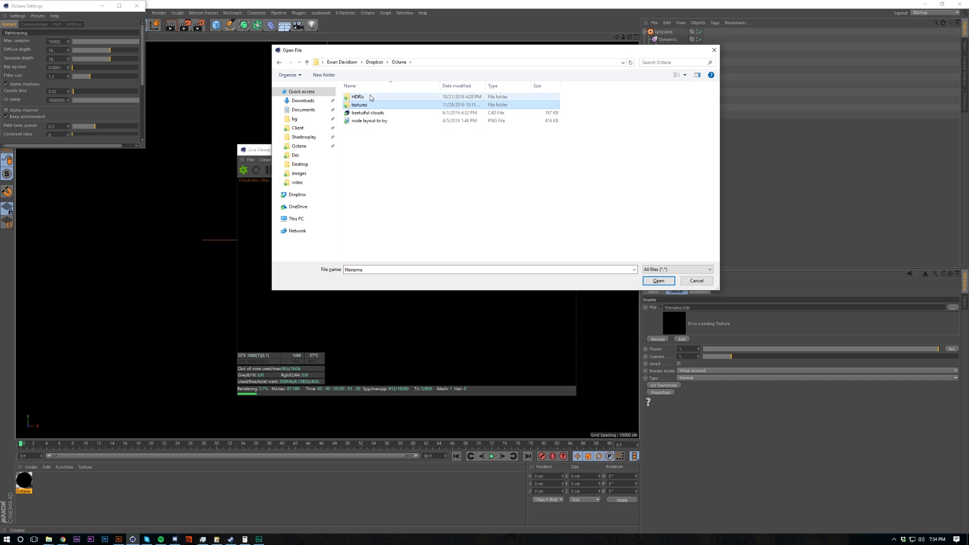
{"action": "double_click", "coordinate": [371, 97]}
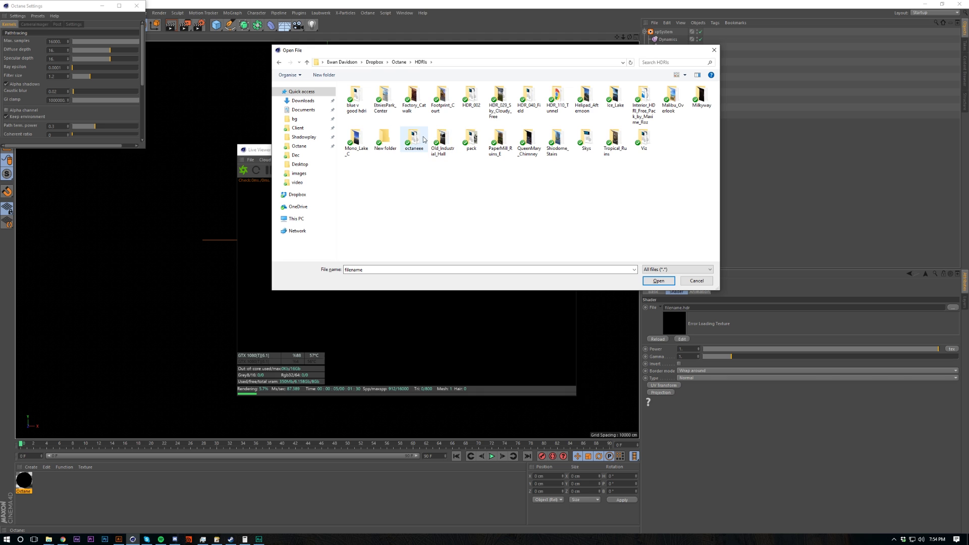
{"action": "double_click", "coordinate": [643, 97]}
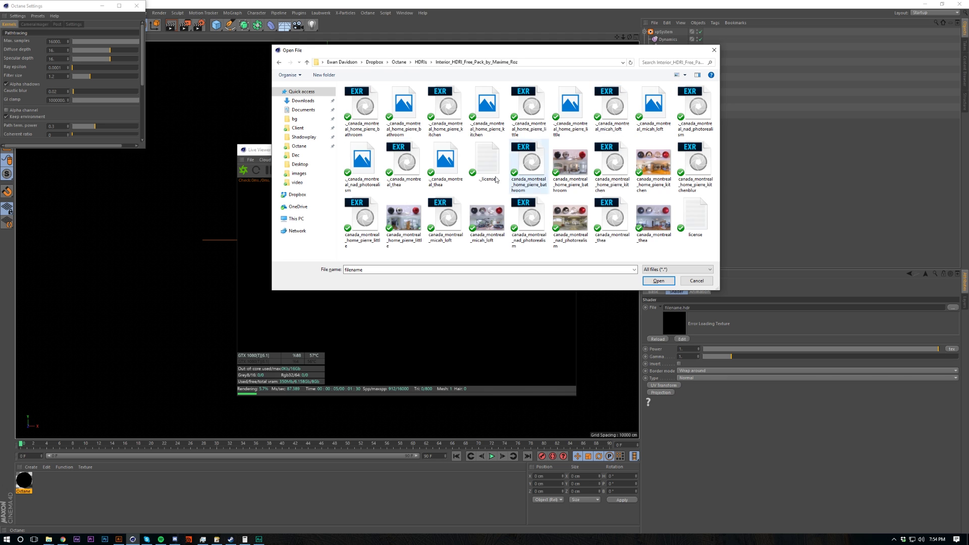
{"action": "left_click", "coordinate": [445, 216]}
{"action": "double_click", "coordinate": [445, 216]}
{"action": "left_click", "coordinate": [525, 298]}
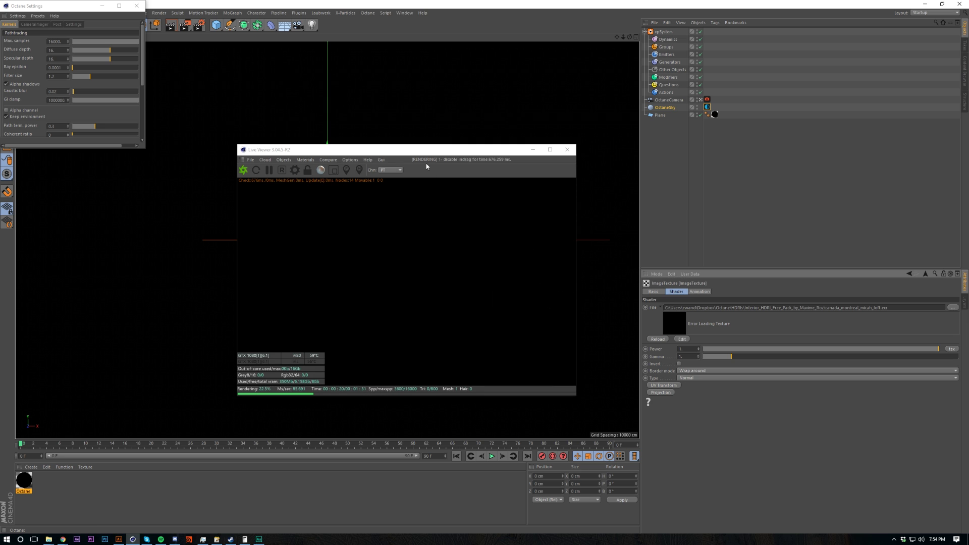
Check the HDRI's file path and restart the Live Viewer render, keeping the viewer clear of the object list.
{"action": "left_click_drag", "start_coordinate": [453, 153], "coordinate": [507, 107]}
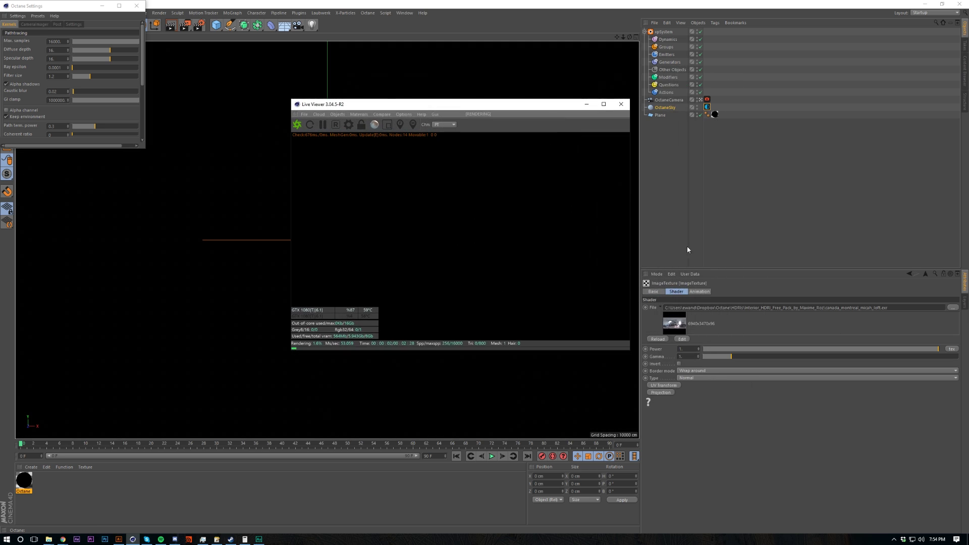
{"action": "left_click_drag", "start_coordinate": [744, 308], "coordinate": [888, 311]}
{"action": "left_click", "coordinate": [897, 308]}
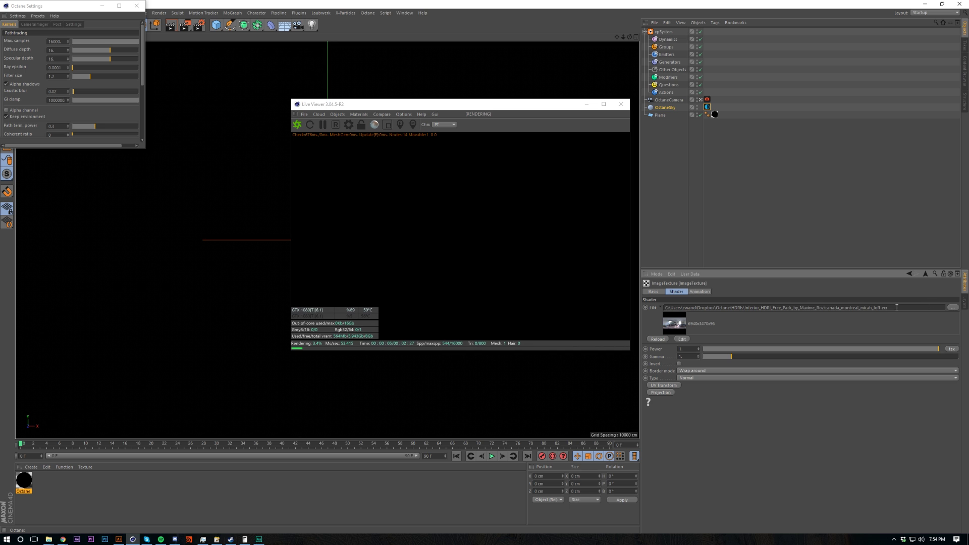
{"action": "left_click_drag", "start_coordinate": [463, 106], "coordinate": [742, 111]}
{"action": "left_click", "coordinate": [576, 129]}
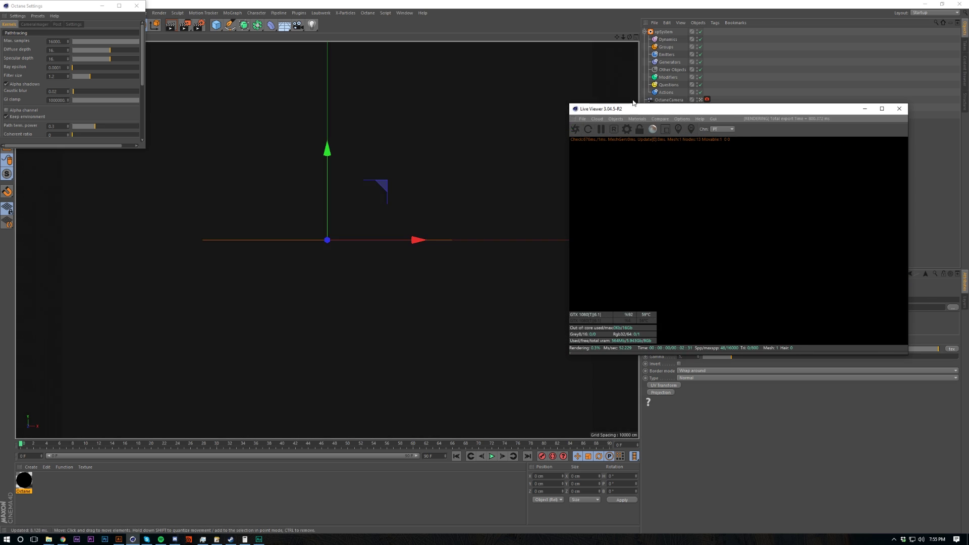
{"action": "left_click_drag", "start_coordinate": [633, 104], "coordinate": [335, 155]}
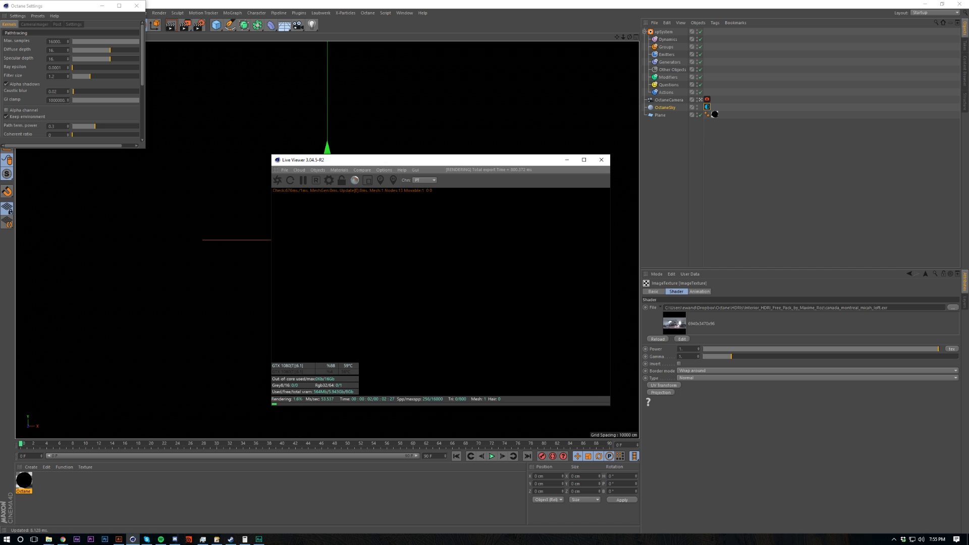
{"action": "key", "text": "alt+Tab"}
Add an emitter to the X-Particles system and set its emitter shape to Cylinder.
{"action": "left_click", "coordinate": [666, 55]}
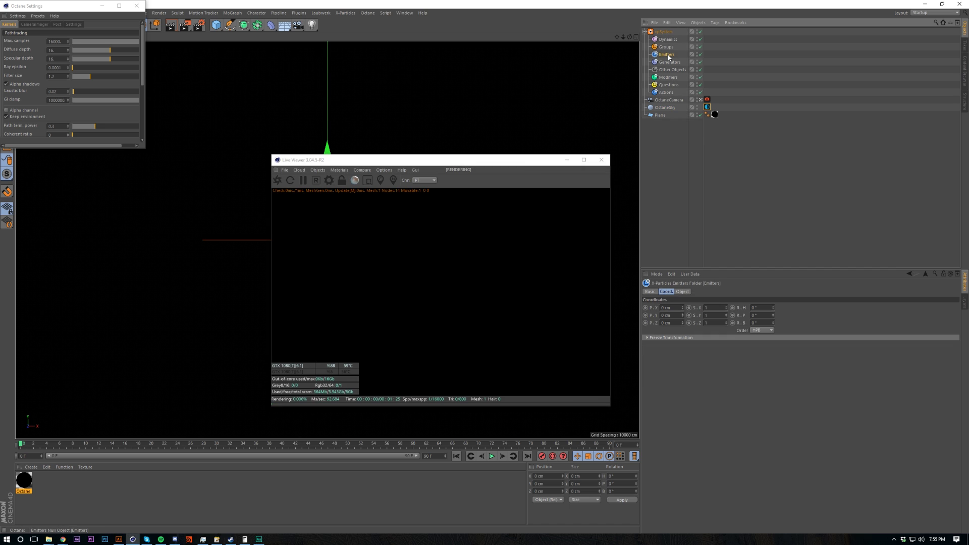
{"action": "left_click", "coordinate": [681, 291]}
{"action": "left_click", "coordinate": [665, 322]}
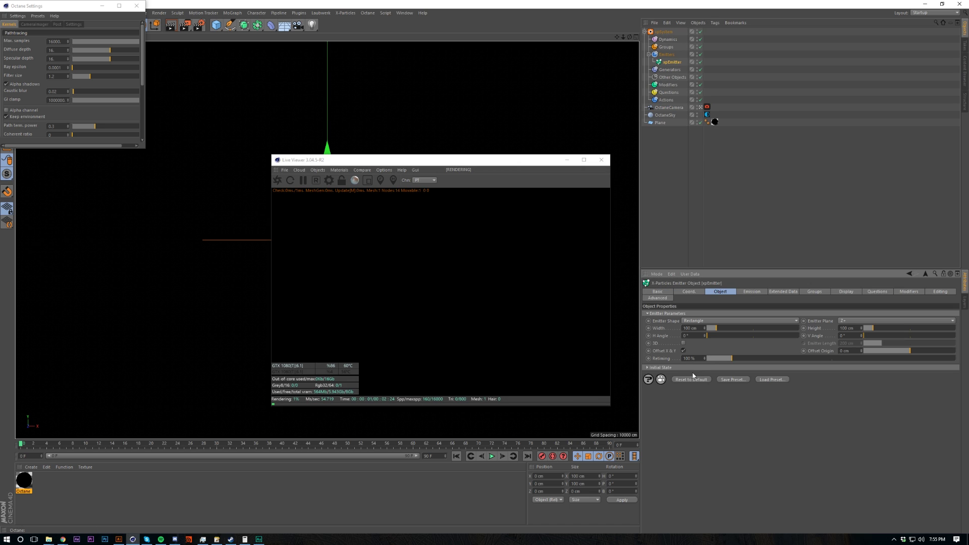
{"action": "left_click", "coordinate": [708, 320]}
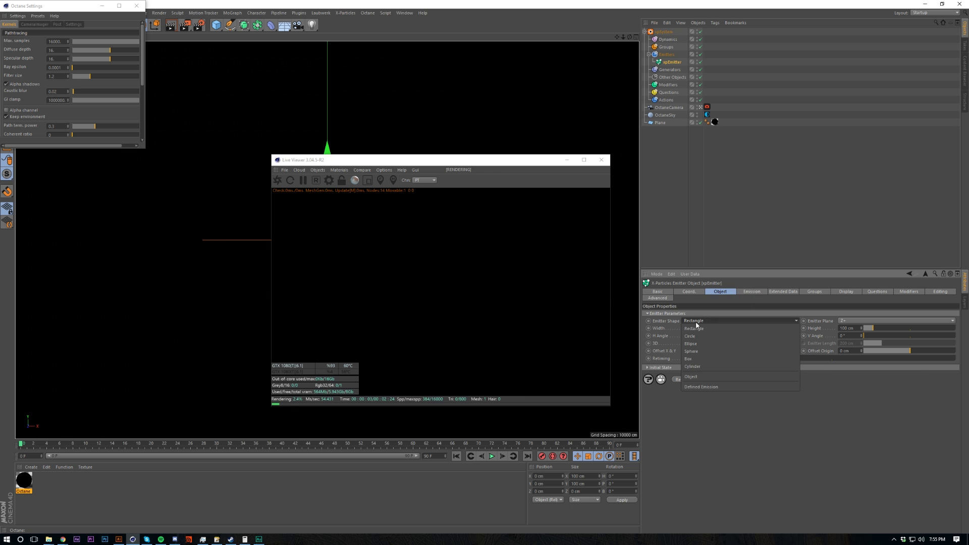
{"action": "left_click", "coordinate": [702, 367]}
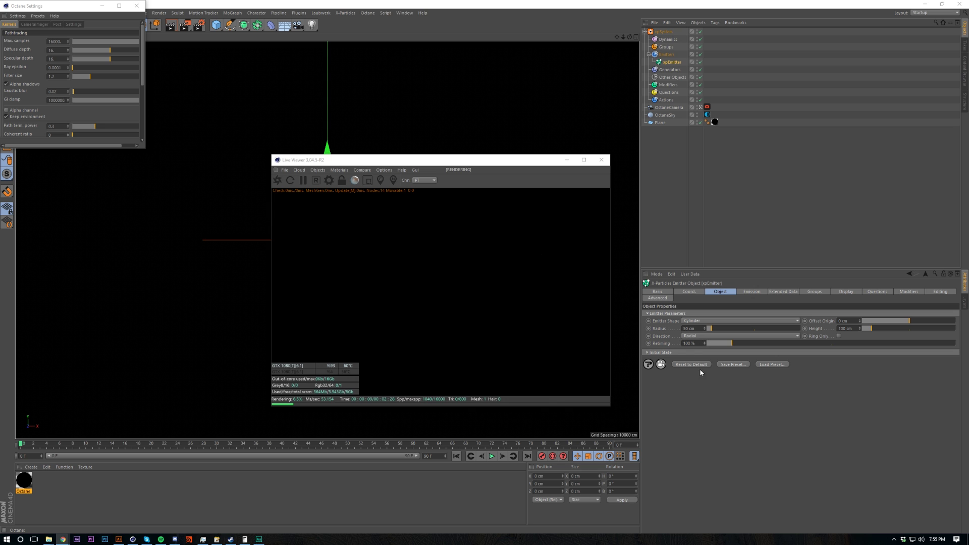
Uncover the emitter in the viewport and set its pitch rotation to 90° so the cylinder stands upright.
{"action": "left_click_drag", "start_coordinate": [421, 162], "coordinate": [440, 380]}
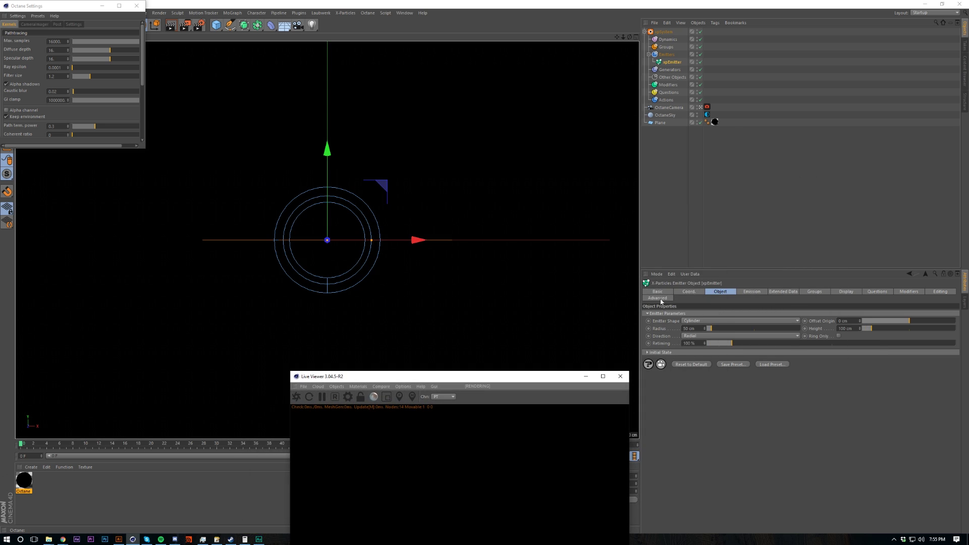
{"action": "left_click", "coordinate": [689, 291]}
{"action": "left_click_drag", "start_coordinate": [772, 322], "coordinate": [772, 314]}
{"action": "double_click", "coordinate": [758, 321]}
{"action": "type", "text": "90"}
{"action": "key", "text": "Return"}
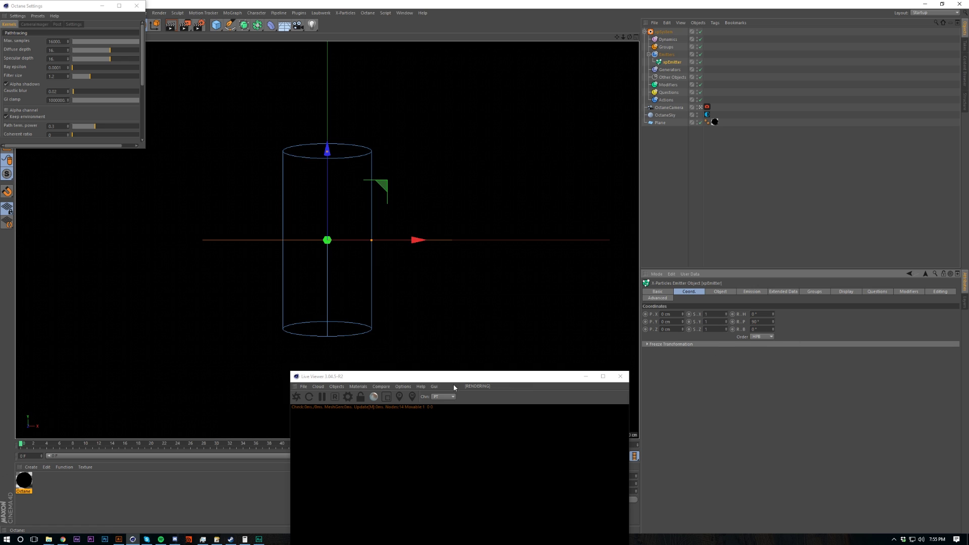
Move the Live Viewer off the timeline and play the animation to preview the emitted particles.
{"action": "left_click_drag", "start_coordinate": [471, 372], "coordinate": [617, 251]}
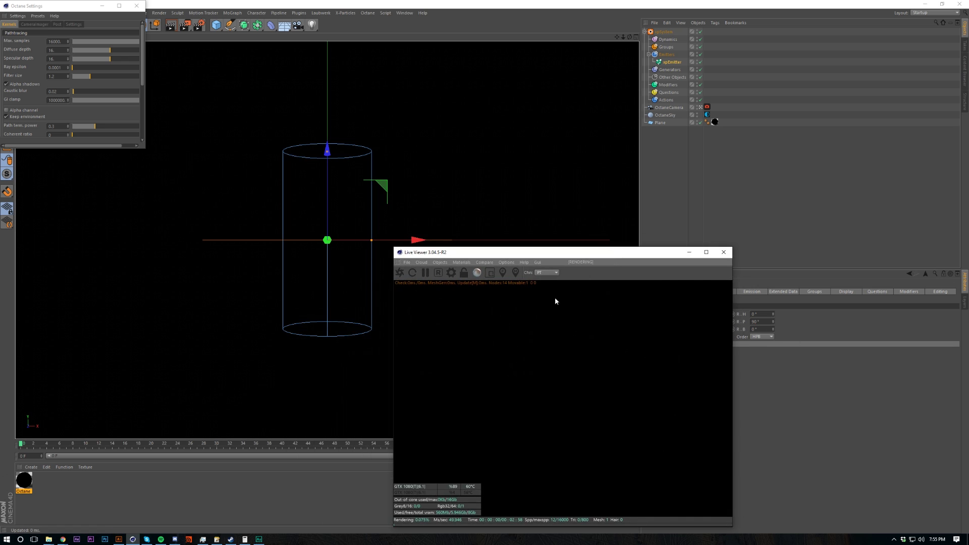
{"action": "left_click_drag", "start_coordinate": [556, 252], "coordinate": [752, 252]}
{"action": "left_click", "coordinate": [491, 456]}
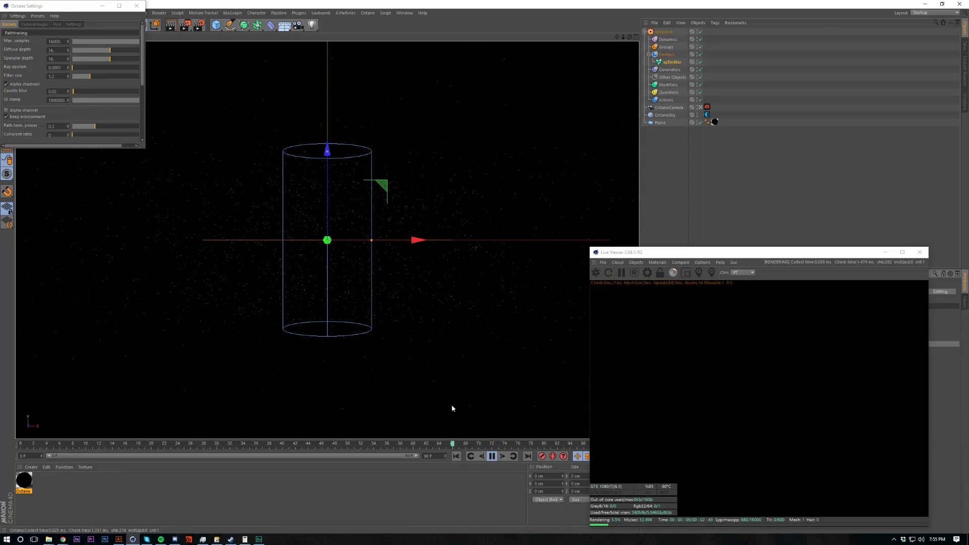
{"action": "left_click", "coordinate": [492, 456]}
{"action": "left_click", "coordinate": [491, 456]}
{"action": "left_click", "coordinate": [491, 456]}
Set the emitter's birthrate to 407 and play the animation briefly to preview the particles.
{"action": "left_click_drag", "start_coordinate": [728, 252], "coordinate": [513, 237]}
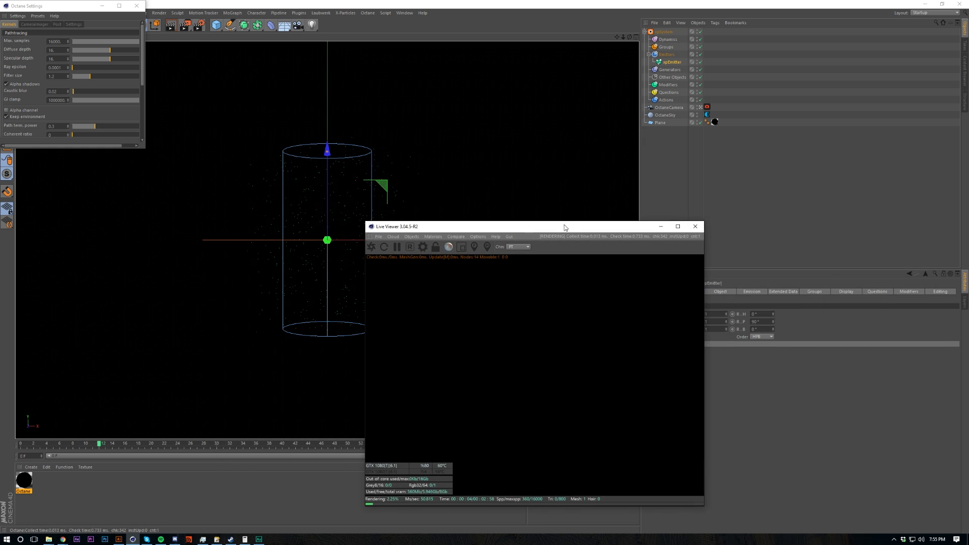
{"action": "left_click_drag", "start_coordinate": [564, 227], "coordinate": [360, 208]}
{"action": "left_click", "coordinate": [746, 293]}
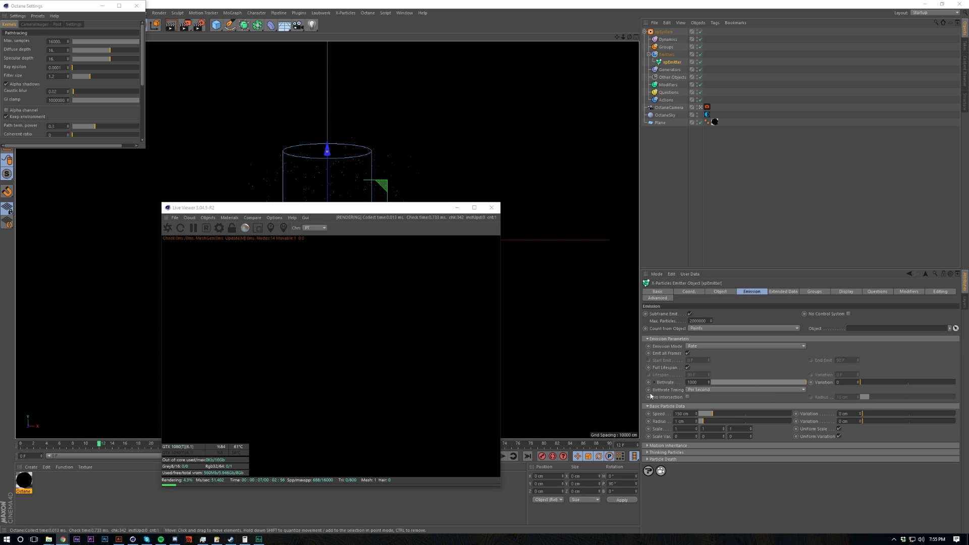
{"action": "left_click_drag", "start_coordinate": [702, 384], "coordinate": [552, 386]}
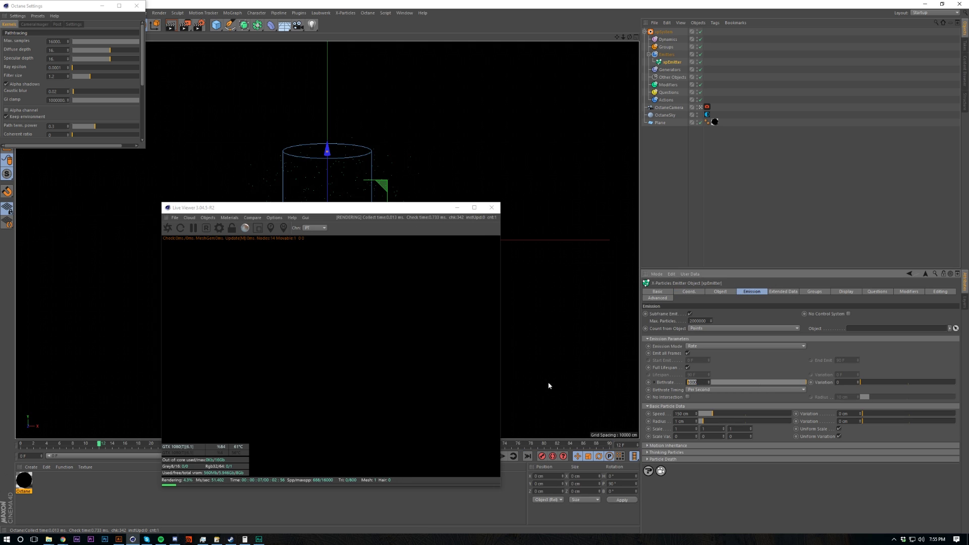
{"action": "type", "text": "407"}
{"action": "key", "text": "Return"}
{"action": "left_click_drag", "start_coordinate": [391, 214], "coordinate": [799, 200]}
{"action": "left_click", "coordinate": [491, 456]}
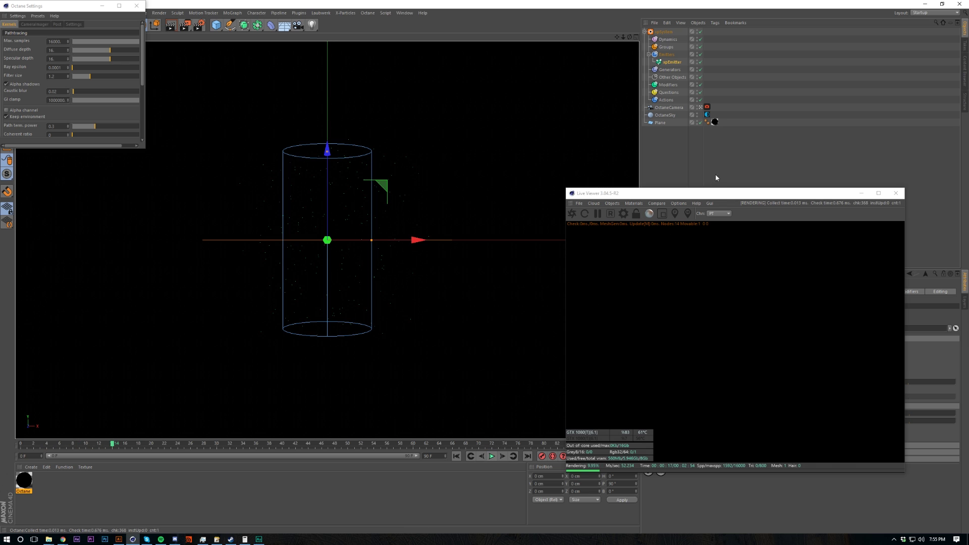
Limit the emitter to modifiers in the same system and deselect it.
{"action": "left_click_drag", "start_coordinate": [744, 197], "coordinate": [424, 209]}
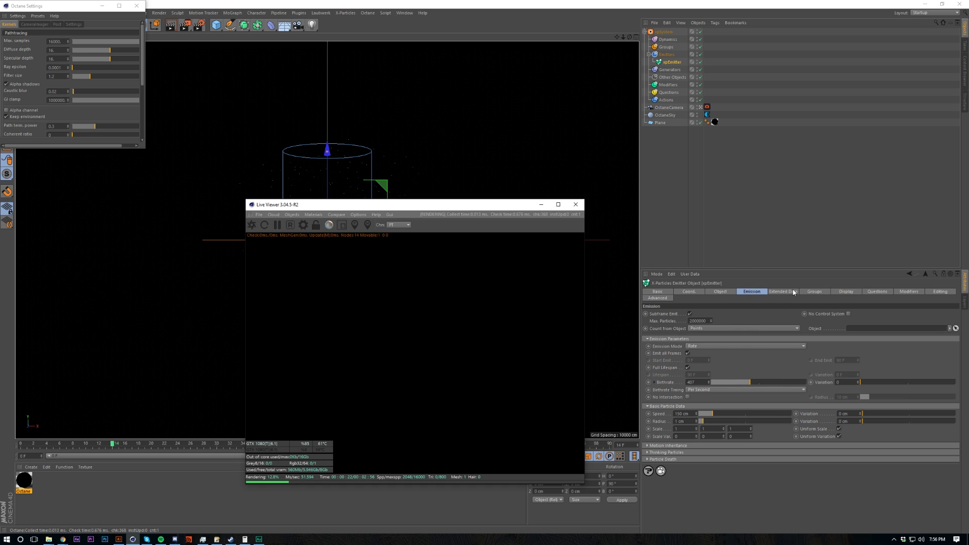
{"action": "left_click", "coordinate": [909, 292]}
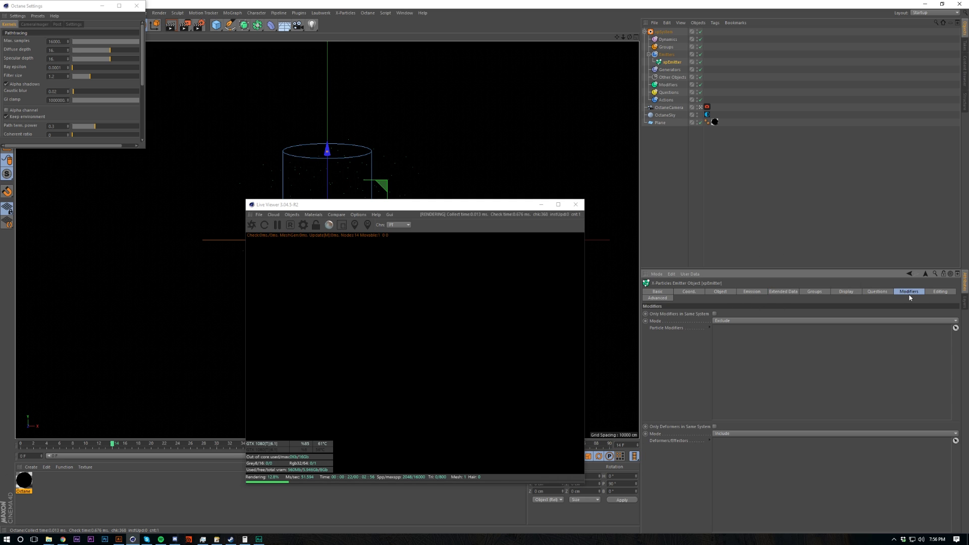
{"action": "left_click_drag", "start_coordinate": [377, 205], "coordinate": [390, 255]}
{"action": "left_click", "coordinate": [715, 313]}
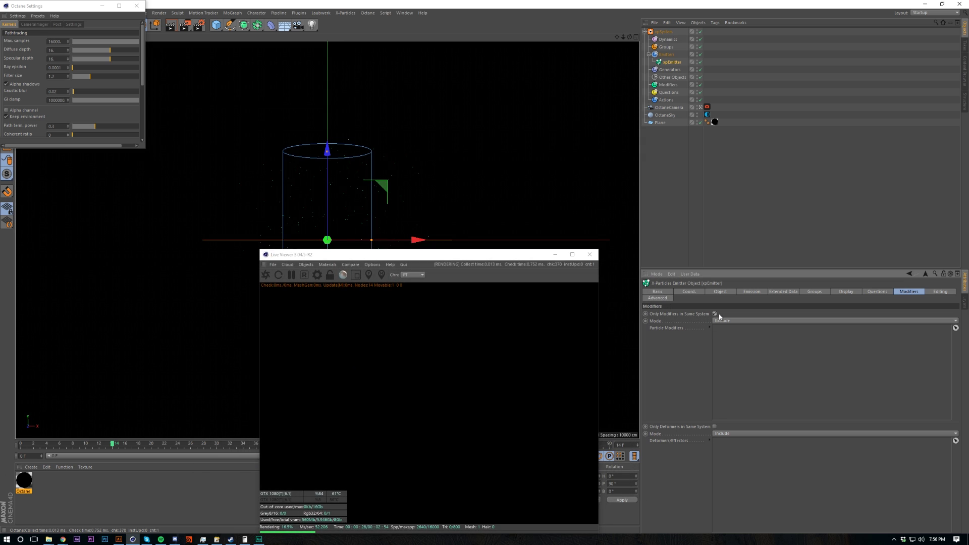
{"action": "left_click", "coordinate": [715, 314]}
{"action": "left_click_drag", "start_coordinate": [485, 256], "coordinate": [529, 231]}
{"action": "left_click", "coordinate": [744, 225]}
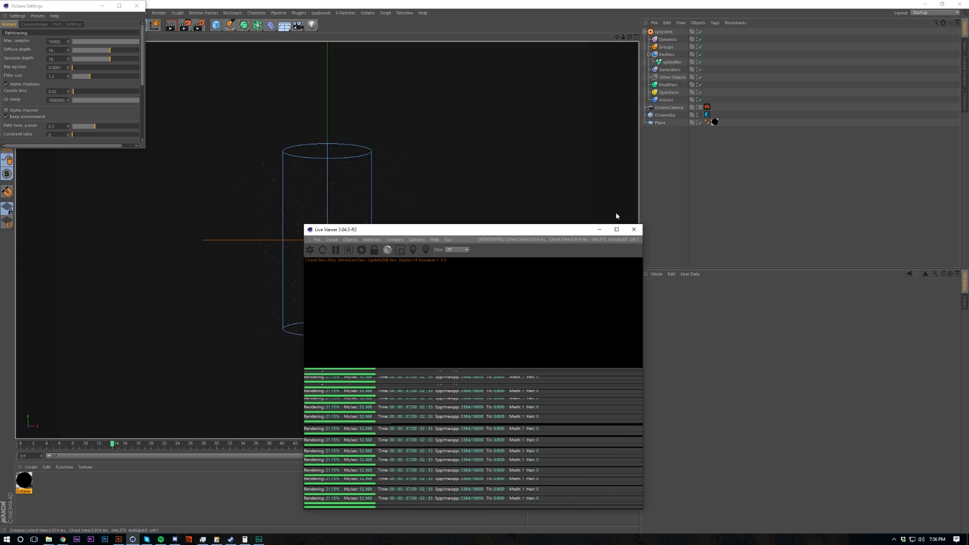
Add a Skinner generator to the X-Particles system.
{"action": "left_click", "coordinate": [670, 70]}
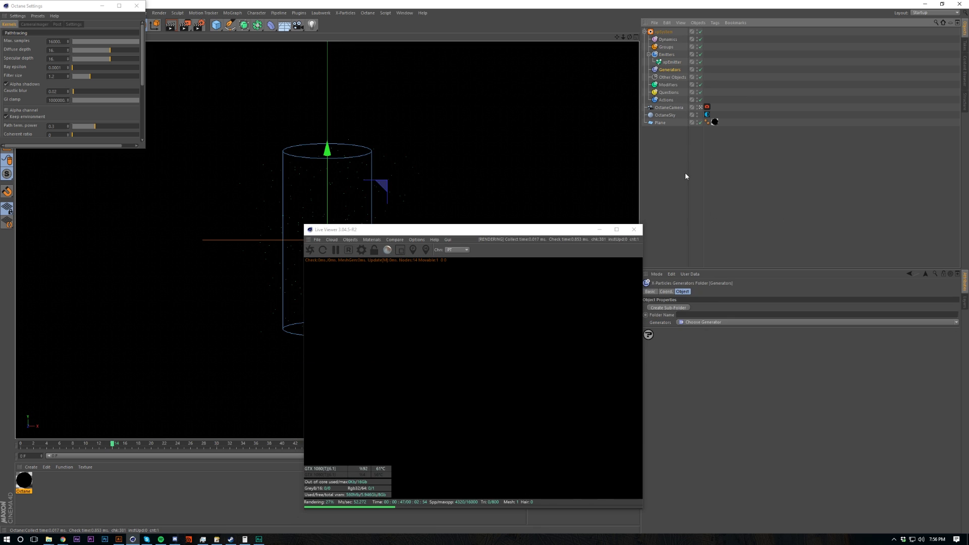
{"action": "left_click", "coordinate": [958, 323]}
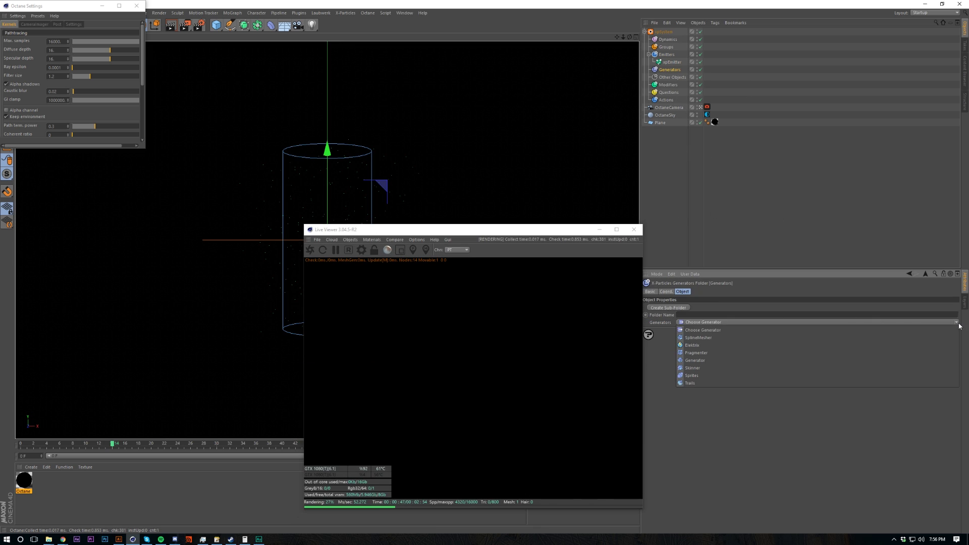
{"action": "left_click", "coordinate": [772, 372]}
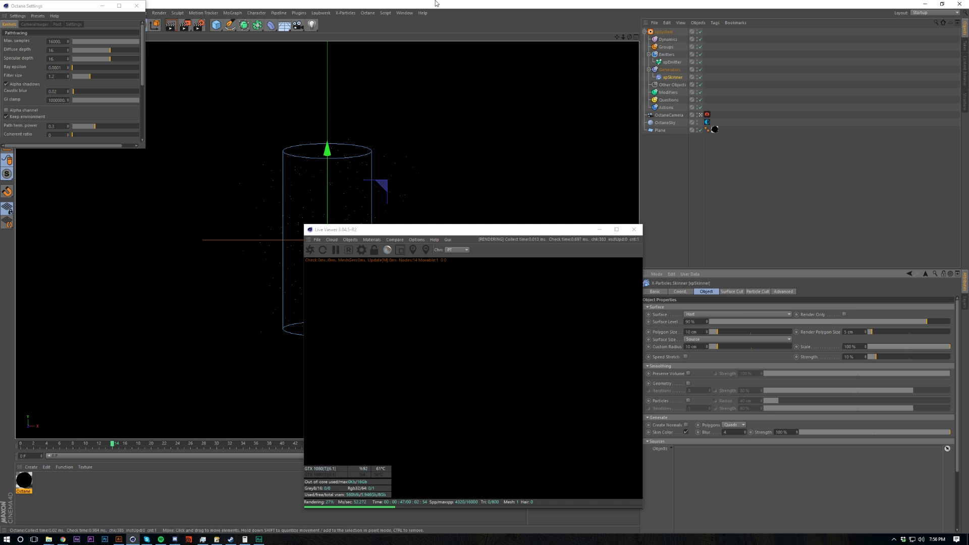
Check the bubbles emitter's modifier settings in the finished TEST.c4d scene and return to the tutorial.c4d scene.
{"action": "left_click", "coordinate": [404, 13]}
{"action": "left_click", "coordinate": [422, 200]}
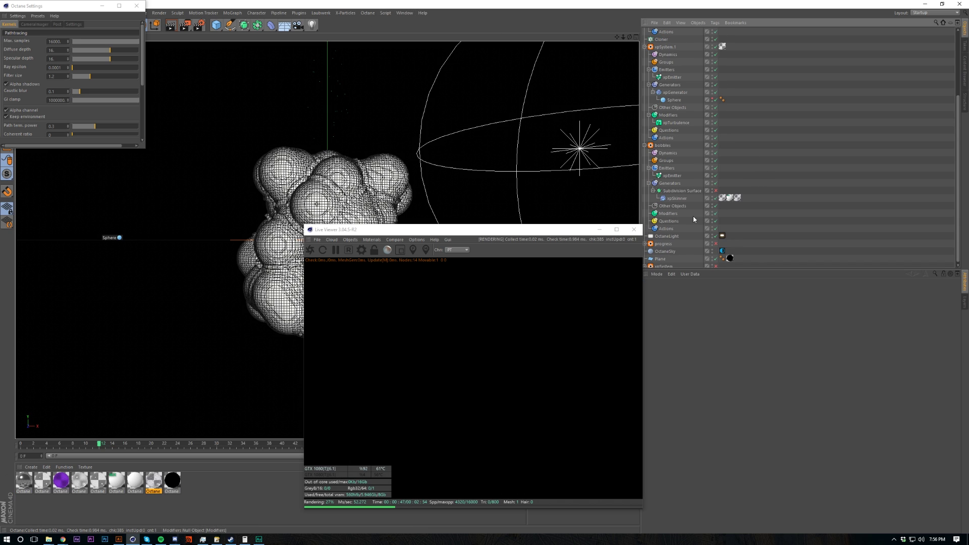
{"action": "left_click", "coordinate": [671, 176]}
{"action": "left_click", "coordinate": [408, 14]}
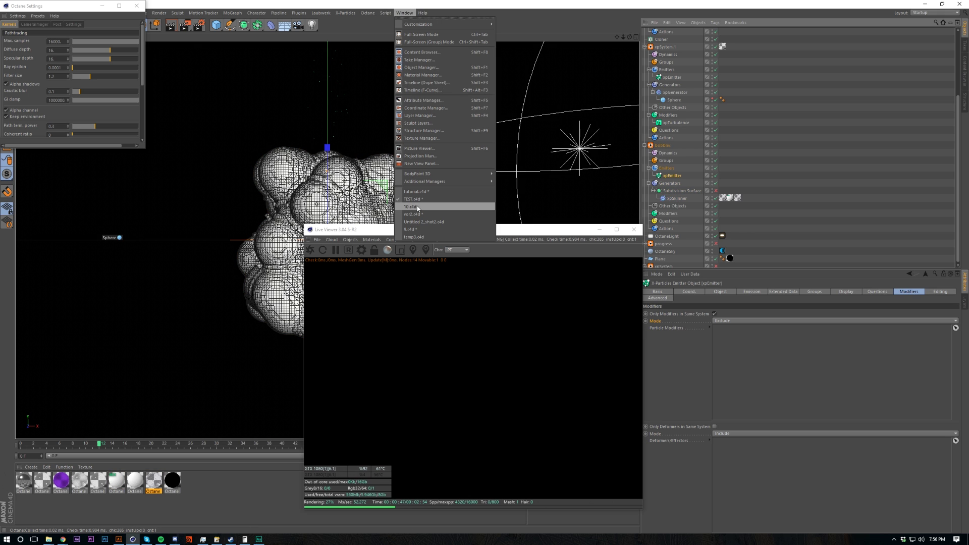
{"action": "left_click", "coordinate": [429, 193]}
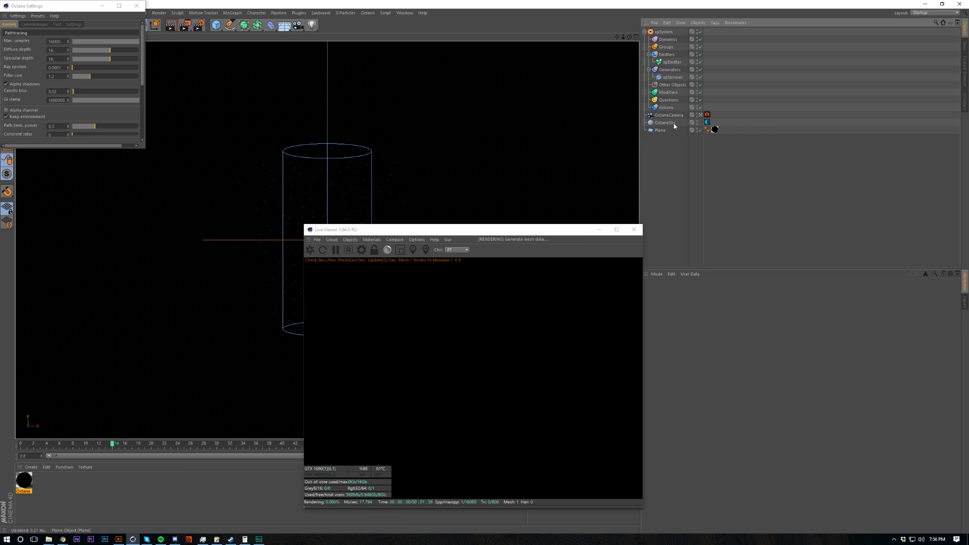
Set the xpSkinner's surface type to Zhu-Bridson and its surface level to 100%.
{"action": "left_click", "coordinate": [669, 77]}
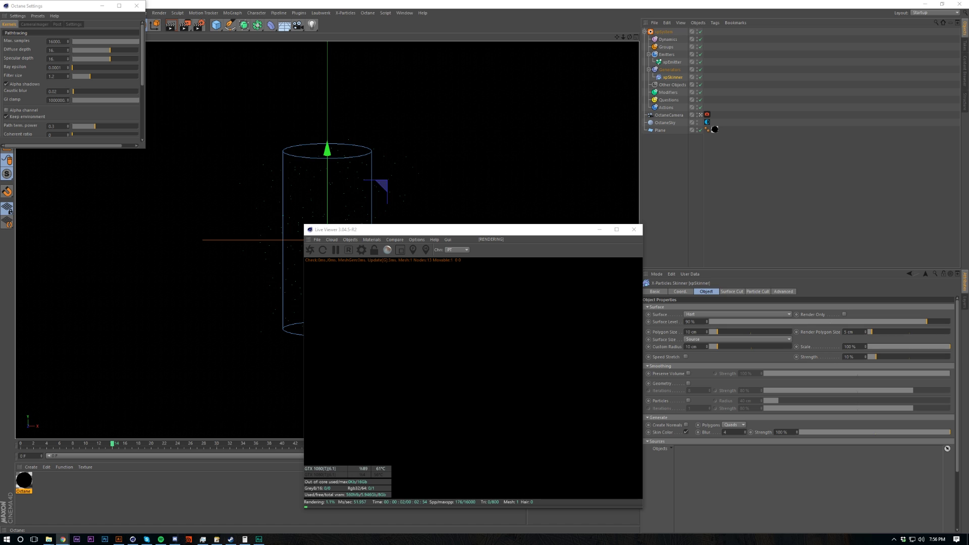
{"action": "left_click", "coordinate": [698, 315]}
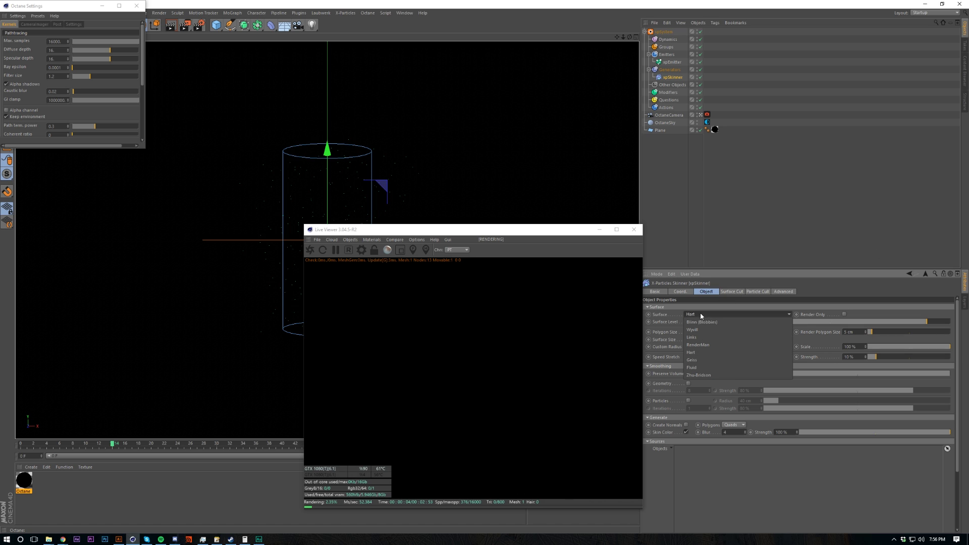
{"action": "left_click", "coordinate": [707, 375]}
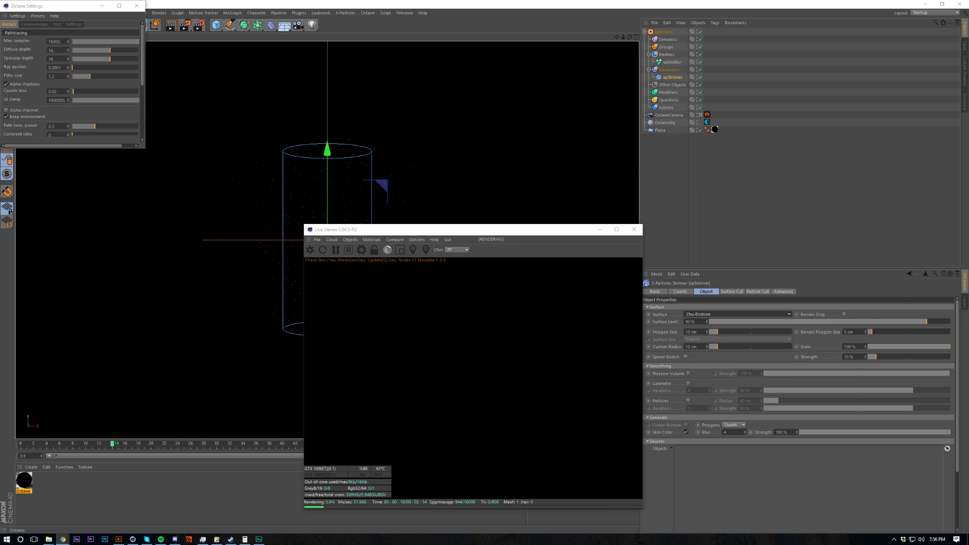
{"action": "left_click_drag", "start_coordinate": [706, 321], "coordinate": [743, 346]}
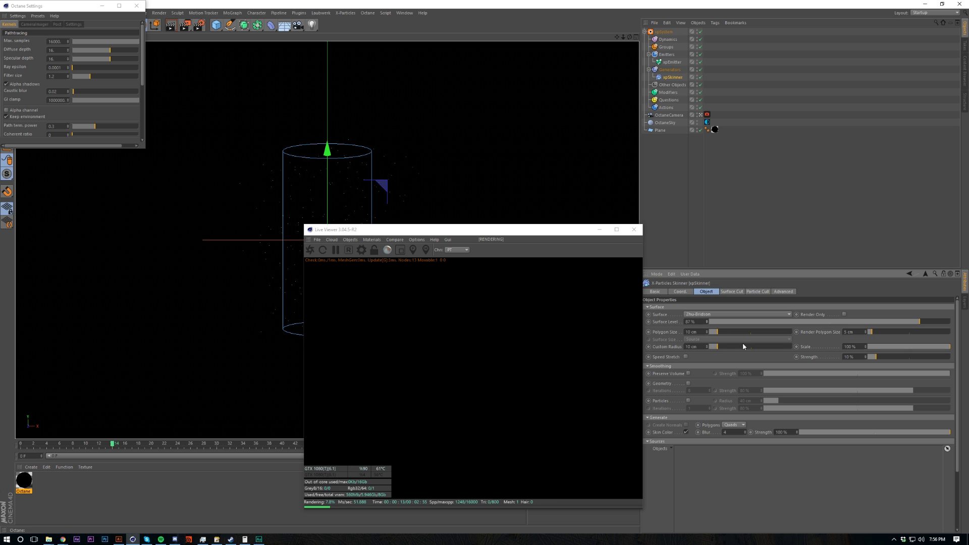
{"action": "left_click_drag", "start_coordinate": [698, 321], "coordinate": [518, 308]}
{"action": "type", "text": "100"}
{"action": "key", "text": "Return"}
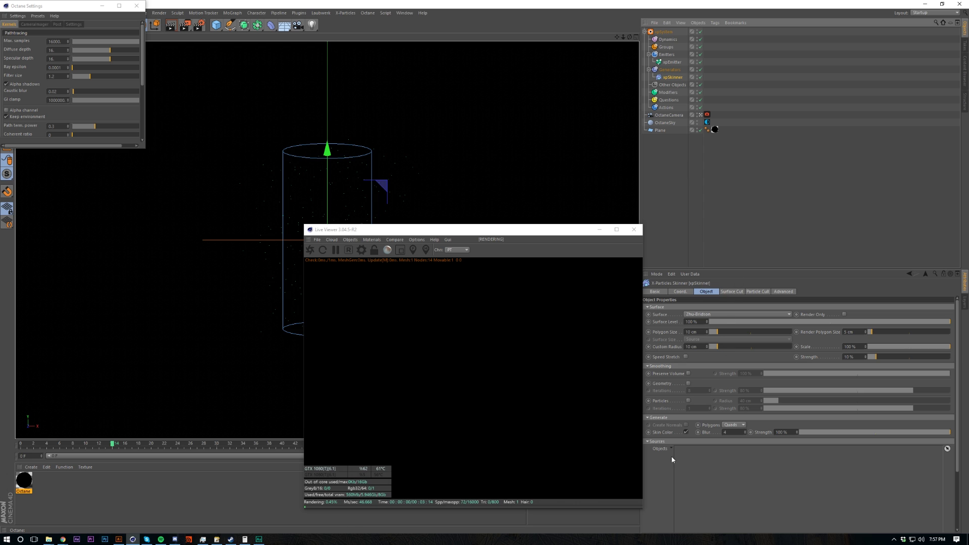
Add the xpEmitter as the source object of the xpSkinner and move the Live Viewer aside.
{"action": "left_click_drag", "start_coordinate": [672, 62], "coordinate": [738, 448]}
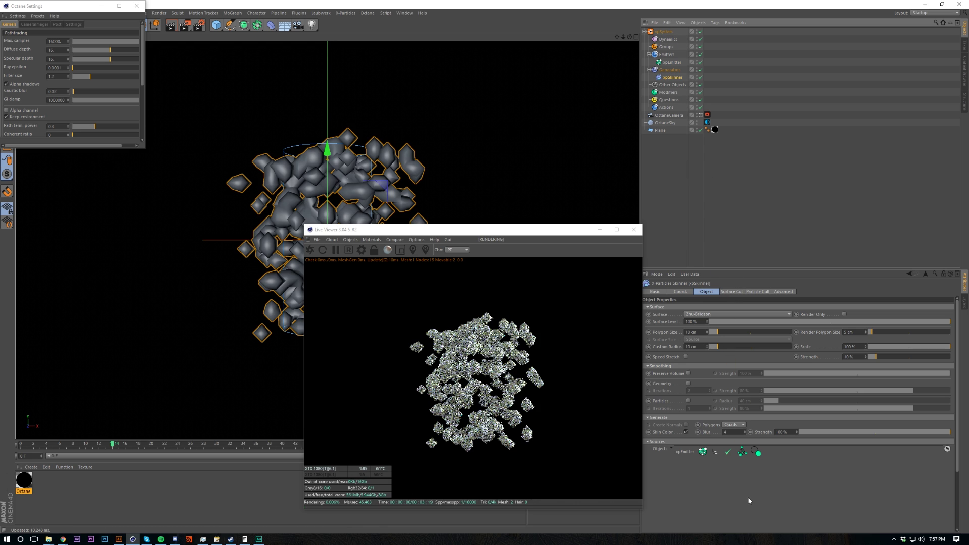
{"action": "left_click_drag", "start_coordinate": [519, 230], "coordinate": [712, 204]}
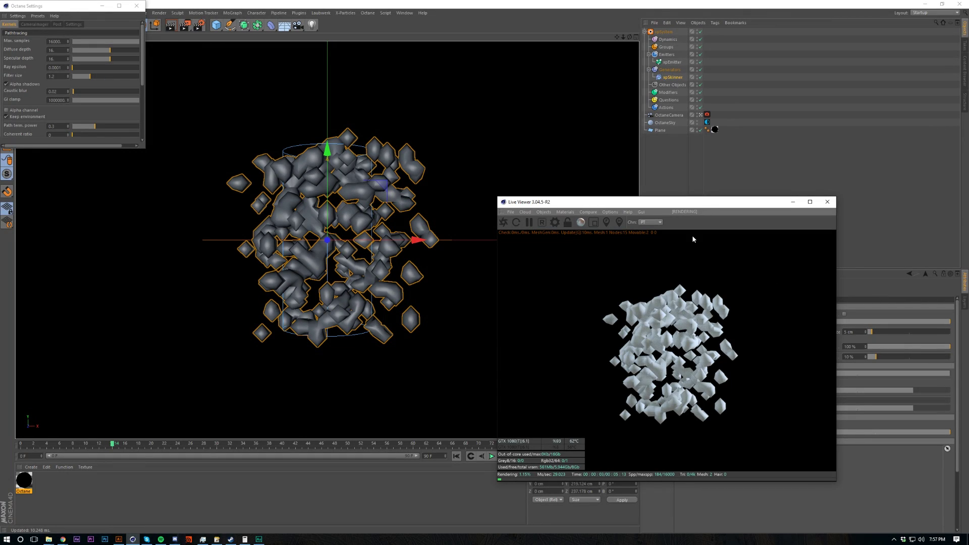
{"action": "left_click_drag", "start_coordinate": [697, 202], "coordinate": [365, 158]}
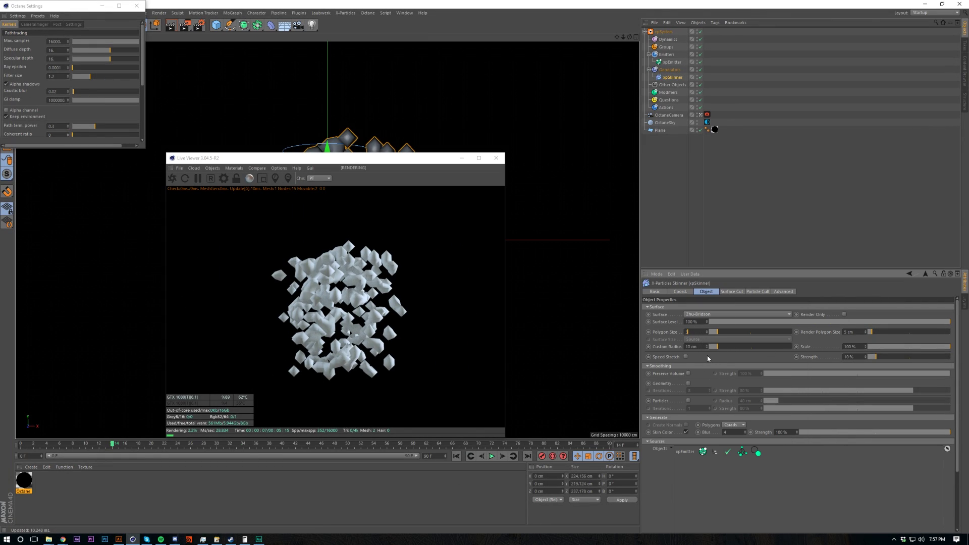
Set the xpSkinner's polygon size and render polygon size to 3 cm.
{"action": "double_click", "coordinate": [858, 332]}
{"action": "type", "text": "3"}
{"action": "key", "text": "Return"}
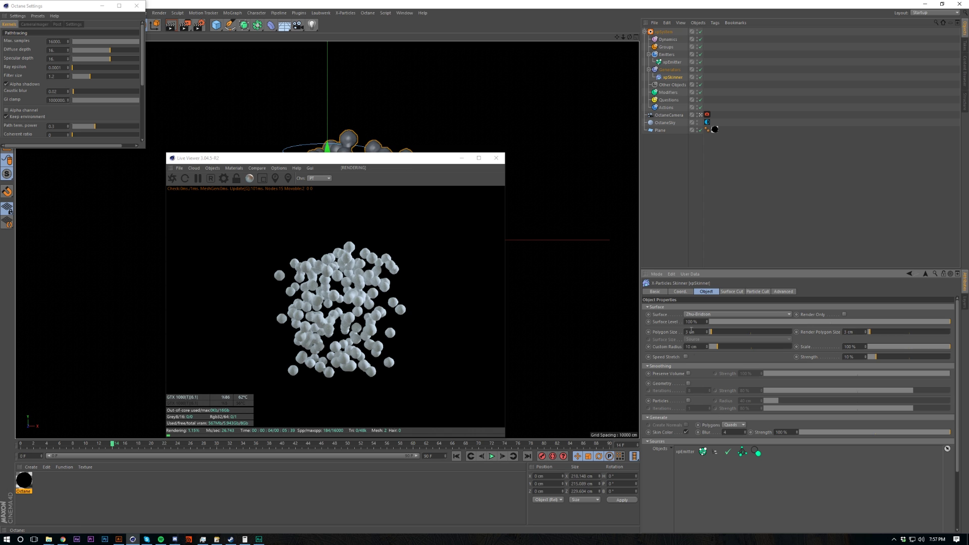
Try a coarse 41 cm polygon size on the xpSkinner and set it back to 3 cm.
{"action": "left_click_drag", "start_coordinate": [701, 332], "coordinate": [684, 332]}
{"action": "left_click_drag", "start_coordinate": [362, 164], "coordinate": [470, 216]}
{"action": "left_click_drag", "start_coordinate": [711, 332], "coordinate": [743, 333]}
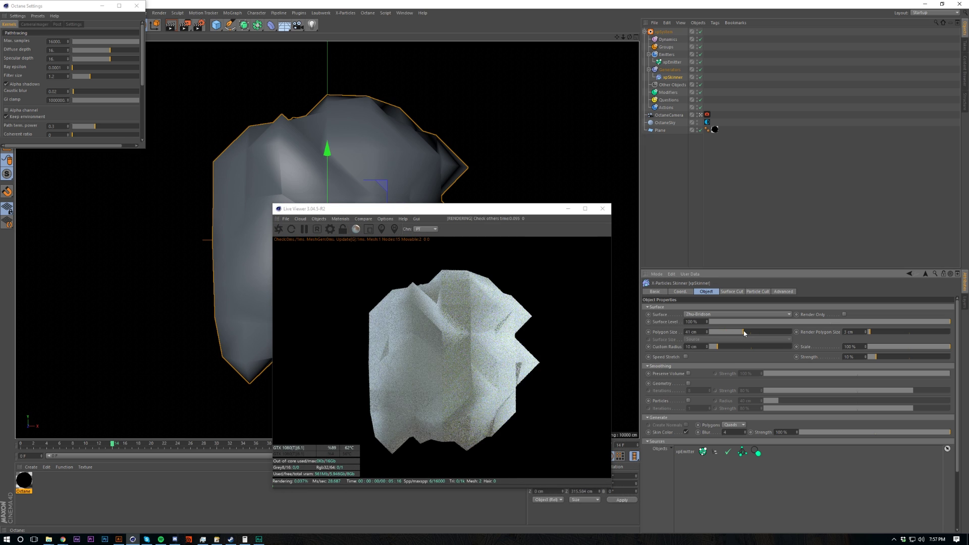
{"action": "left_click", "coordinate": [691, 332]}
{"action": "type", "text": "3"}
{"action": "key", "text": "Return"}
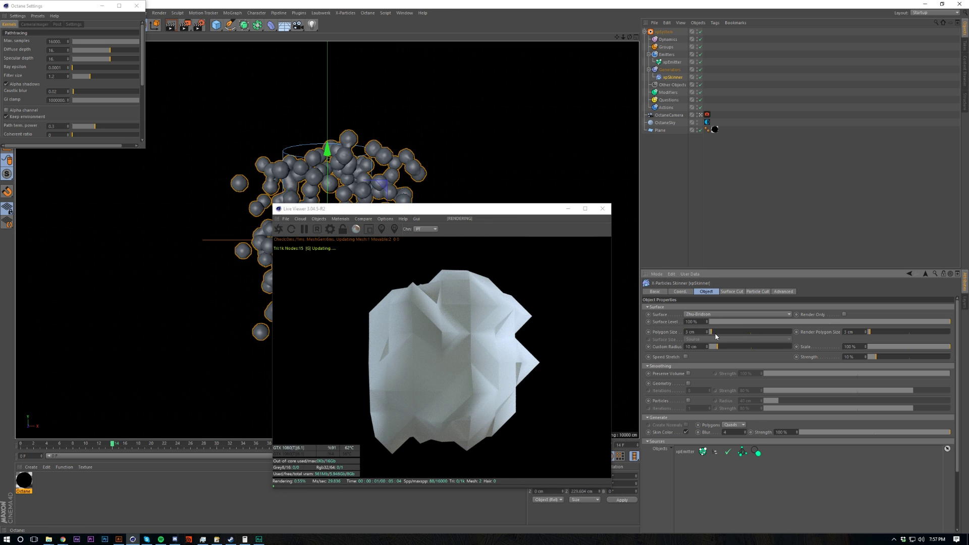
Set the xpSkinner's custom radius to 41 cm, keeping the Live Viewer clear of the settings.
{"action": "left_click_drag", "start_coordinate": [486, 212], "coordinate": [483, 253]}
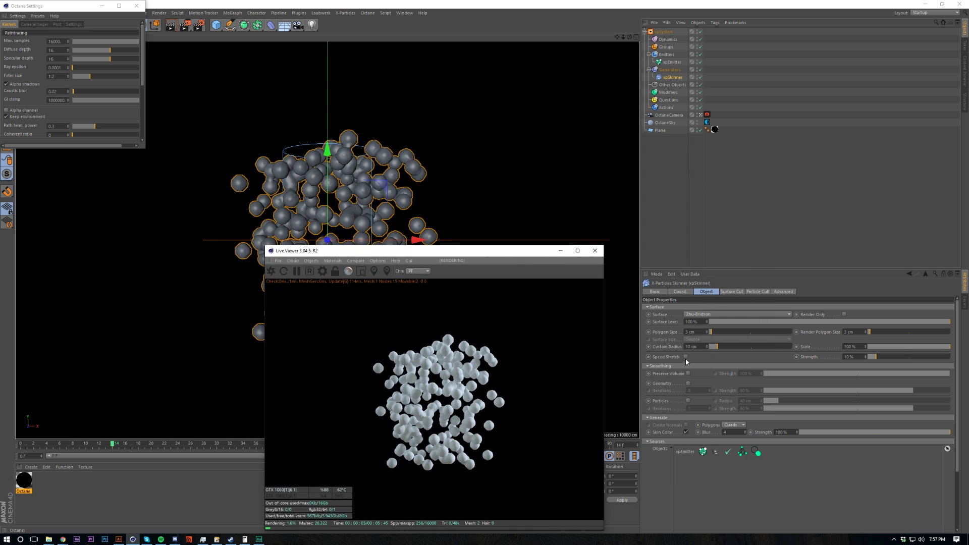
{"action": "left_click", "coordinate": [699, 347]}
{"action": "type", "text": "4"}
{"action": "key", "text": "Return"}
{"action": "left_click_drag", "start_coordinate": [466, 255], "coordinate": [615, 233]}
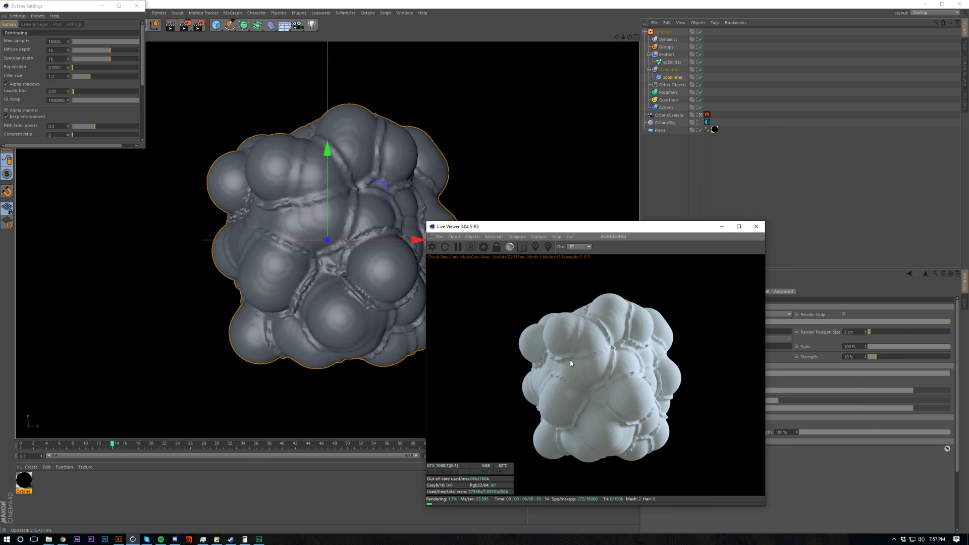
{"action": "left_click_drag", "start_coordinate": [620, 229], "coordinate": [198, 237]}
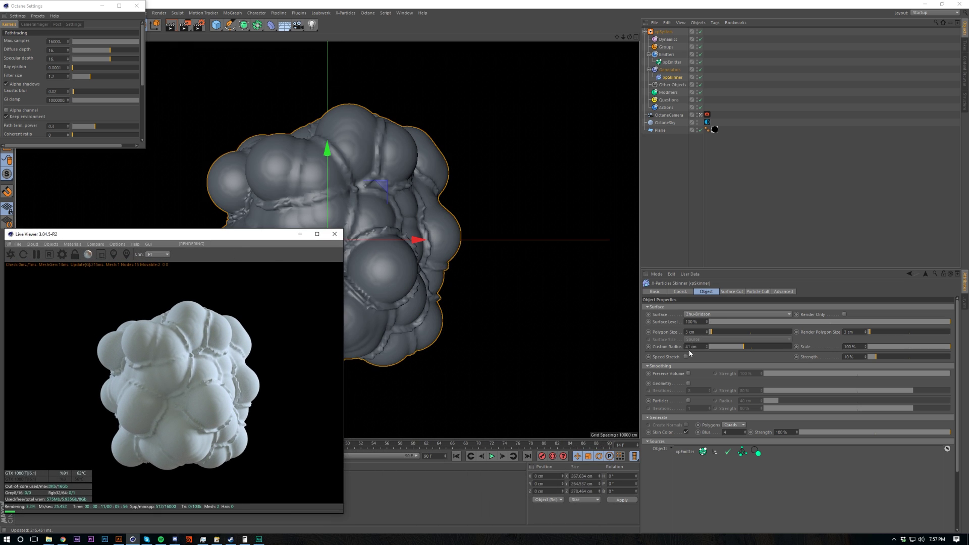
Close the Live Viewer, try a custom radius of 50 cm on the xpSkinner and restore it to 41 cm.
{"action": "left_click_drag", "start_coordinate": [743, 347], "coordinate": [626, 346]}
{"action": "left_click", "coordinate": [334, 234]}
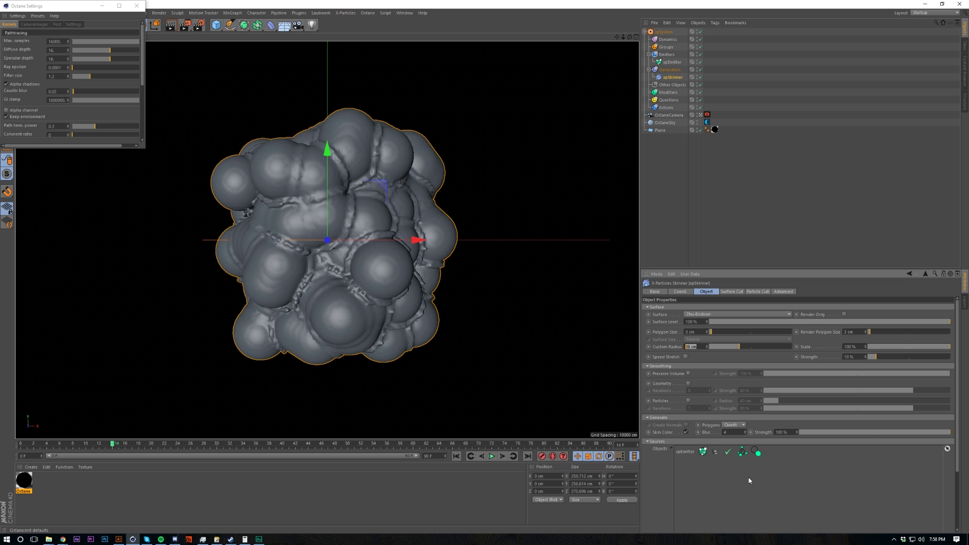
{"action": "type", "text": "41"}
{"action": "key", "text": "Return"}
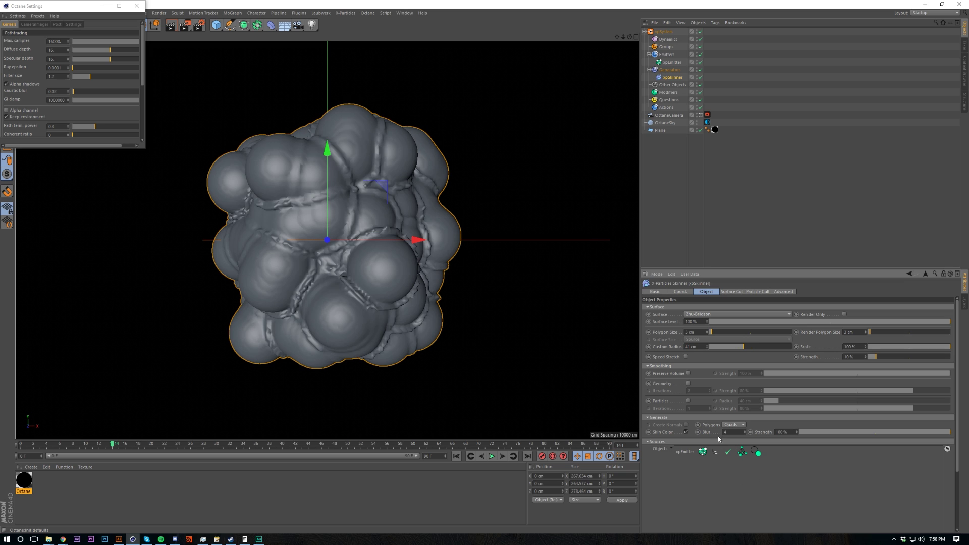
{"action": "double_click", "coordinate": [691, 346]}
{"action": "type", "text": "50"}
{"action": "key", "text": "Return"}
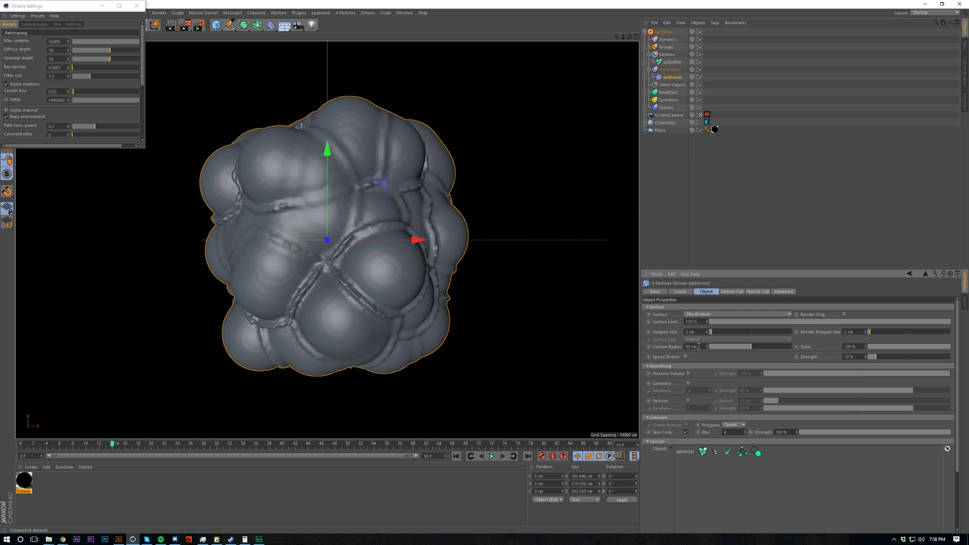
{"action": "double_click", "coordinate": [691, 347]}
{"action": "type", "text": "41"}
{"action": "key", "text": "Return"}
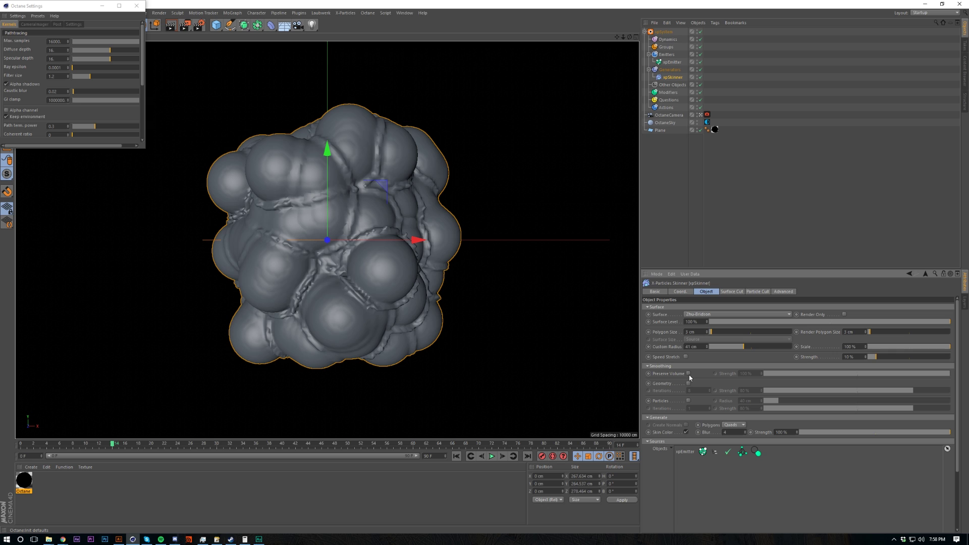
Enable Preserve Volume and particle smoothing on the xpSkinner, comparing the mesh with and without the particle smoothing.
{"action": "left_click", "coordinate": [689, 374]}
{"action": "left_click", "coordinate": [688, 401]}
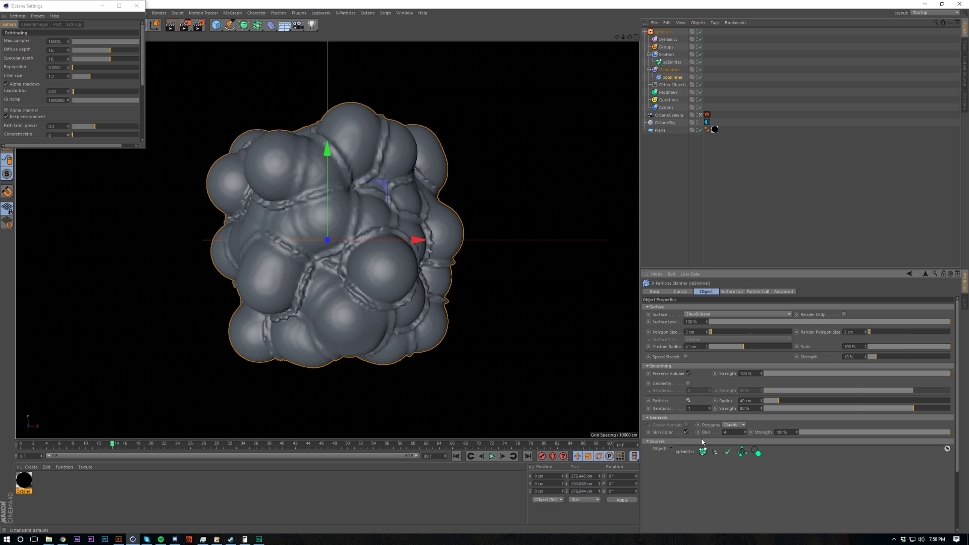
{"action": "left_click", "coordinate": [688, 402]}
{"action": "left_click", "coordinate": [688, 401]}
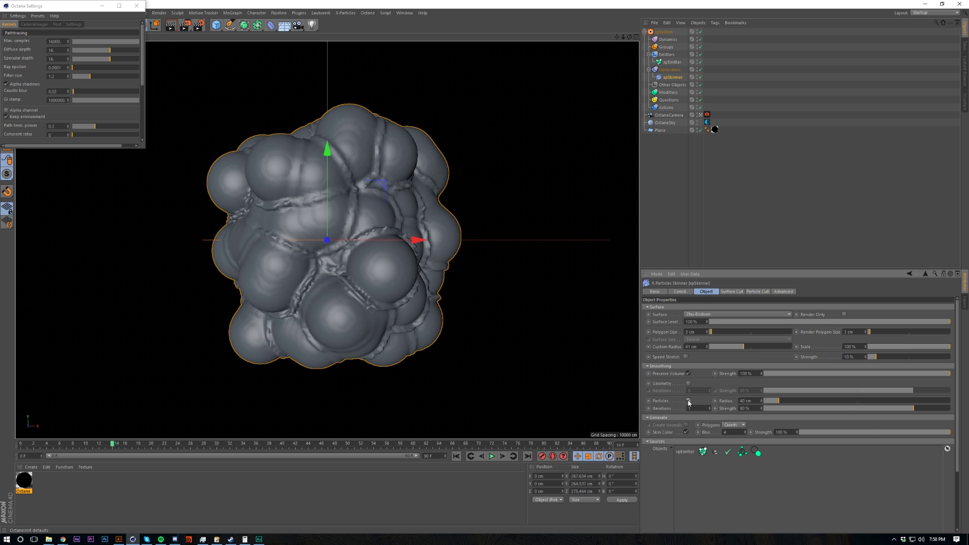
{"action": "left_click", "coordinate": [687, 401]}
{"action": "left_click", "coordinate": [688, 401]}
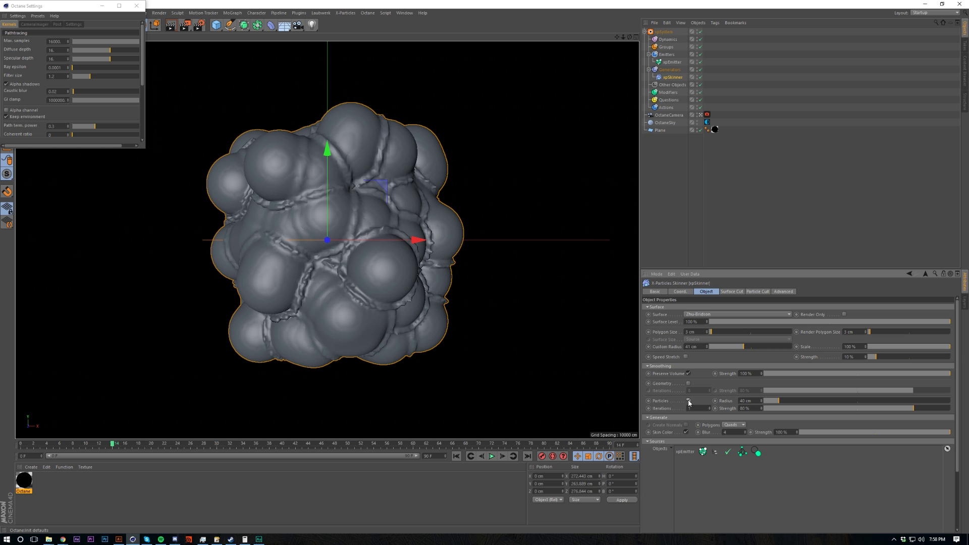
Set the xpSkinner's particle smoothing radius to 105 cm and compare the mesh with the smoothing off and on.
{"action": "left_click_drag", "start_coordinate": [751, 401], "coordinate": [614, 397]}
{"action": "type", "text": "105"}
{"action": "key", "text": "Return"}
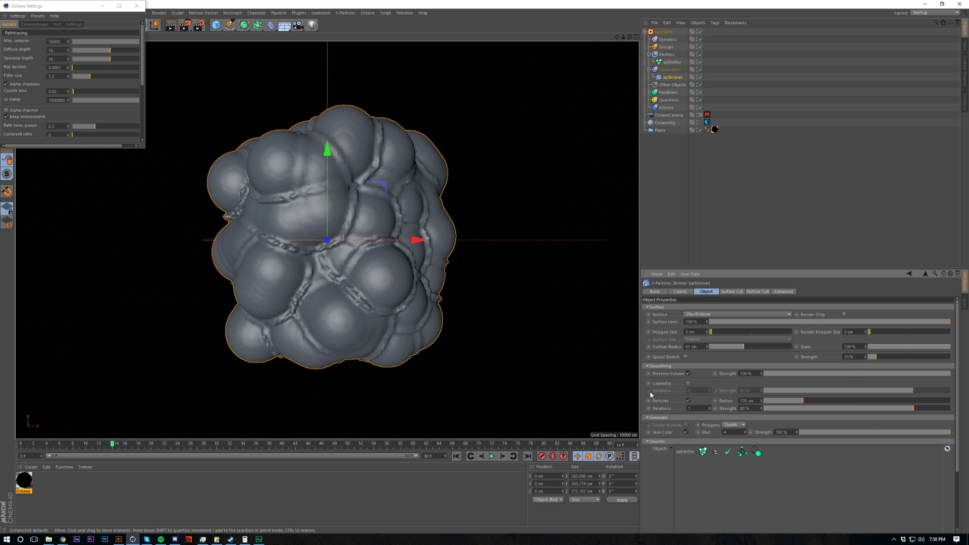
{"action": "left_click", "coordinate": [688, 400]}
{"action": "left_click", "coordinate": [688, 400]}
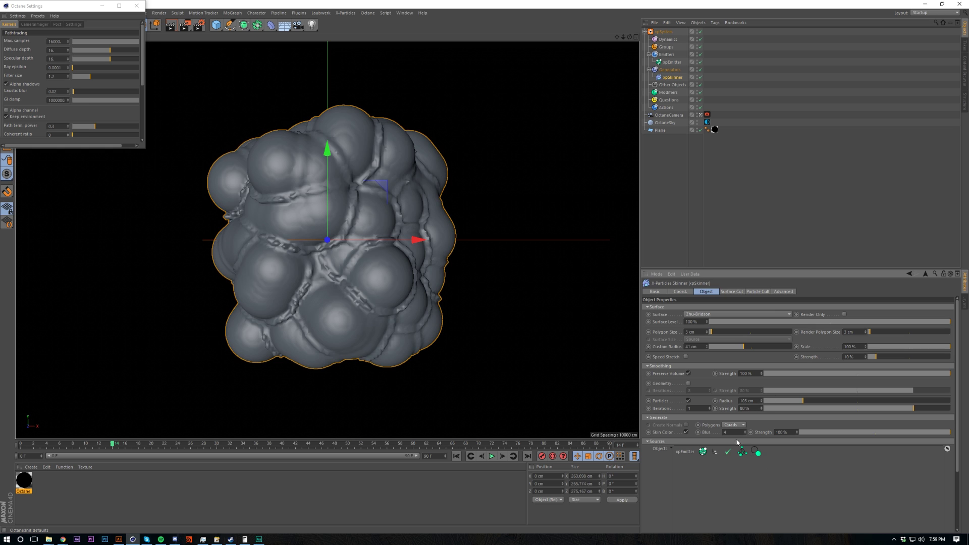
Switch the xpSkinner's polygon type to Tris and back to Quads.
{"action": "left_click", "coordinate": [739, 427]}
{"action": "double_click", "coordinate": [736, 433]}
{"action": "left_click", "coordinate": [734, 424]}
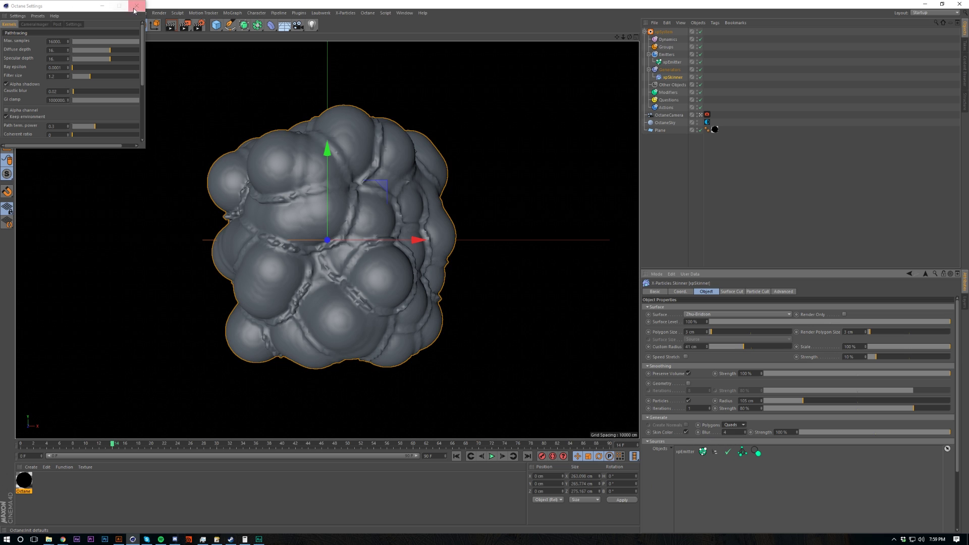
Set the xpSkinner's polygon type to Tris with mesh lines shown in the viewport, and restore plain shading without lines.
{"action": "left_click", "coordinate": [137, 5]}
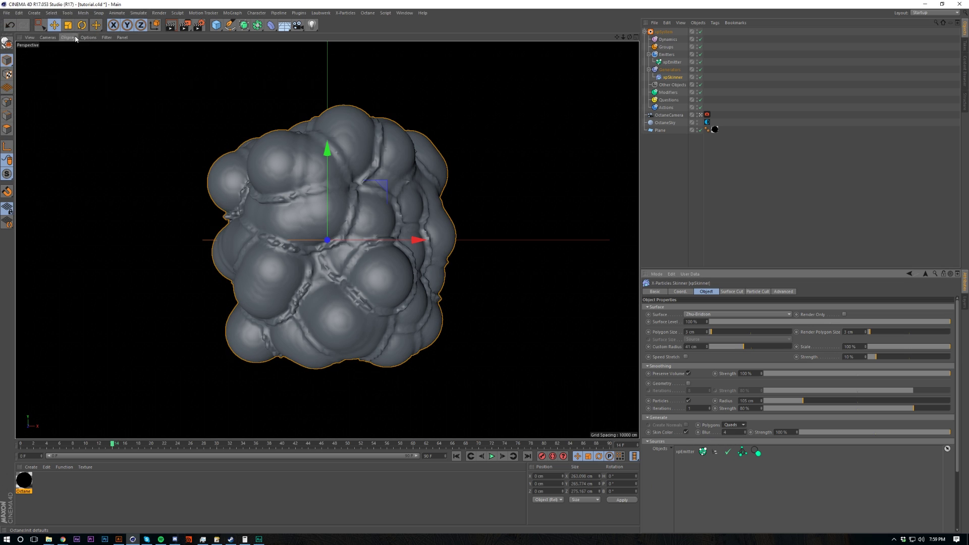
{"action": "left_click", "coordinate": [75, 40]}
{"action": "left_click", "coordinate": [80, 54]}
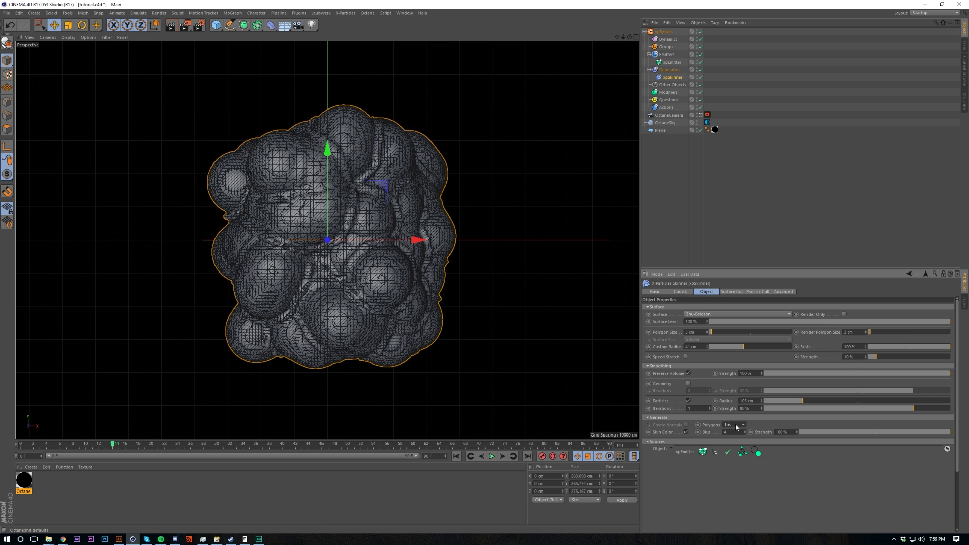
{"action": "scroll", "coordinate": [736, 427], "scroll_direction": "up", "scroll_amount": 1}
{"action": "left_click", "coordinate": [736, 427]}
{"action": "left_click", "coordinate": [756, 472]}
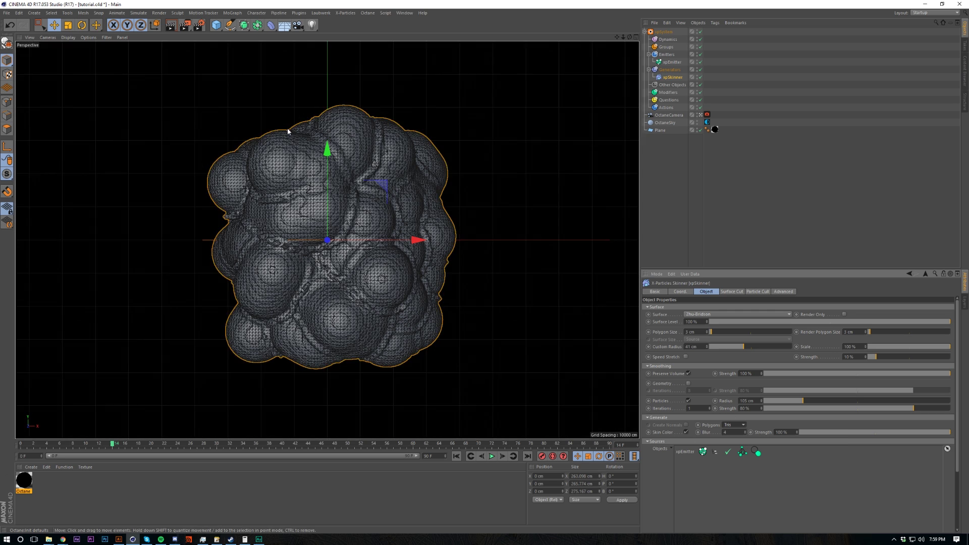
{"action": "left_click", "coordinate": [67, 36]}
{"action": "left_click", "coordinate": [81, 48]}
Reopen the Octane Live Viewer, start the live render and move its window beside the bubble mesh.
{"action": "left_click", "coordinate": [368, 13]}
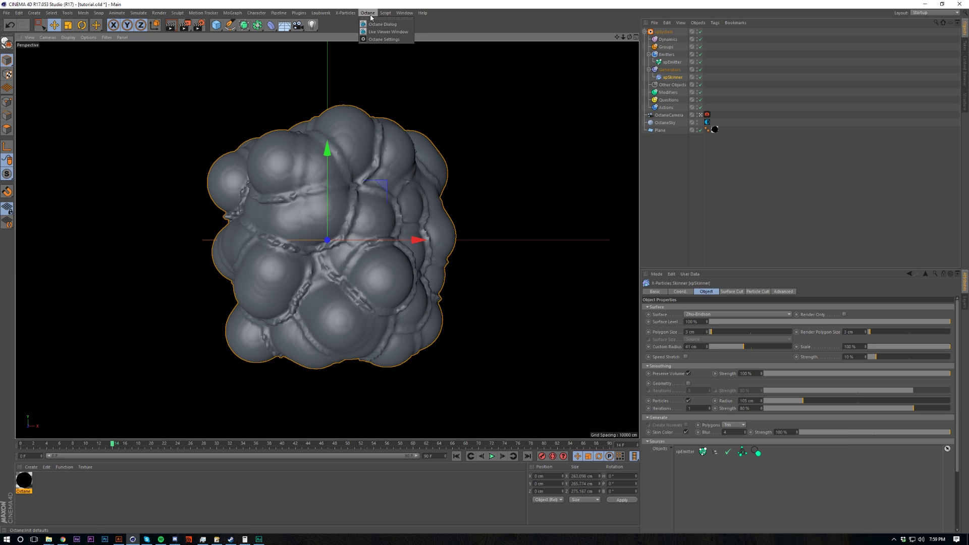
{"action": "left_click", "coordinate": [384, 22]}
{"action": "left_click", "coordinate": [158, 168]}
{"action": "left_click_drag", "start_coordinate": [305, 149], "coordinate": [580, 132]}
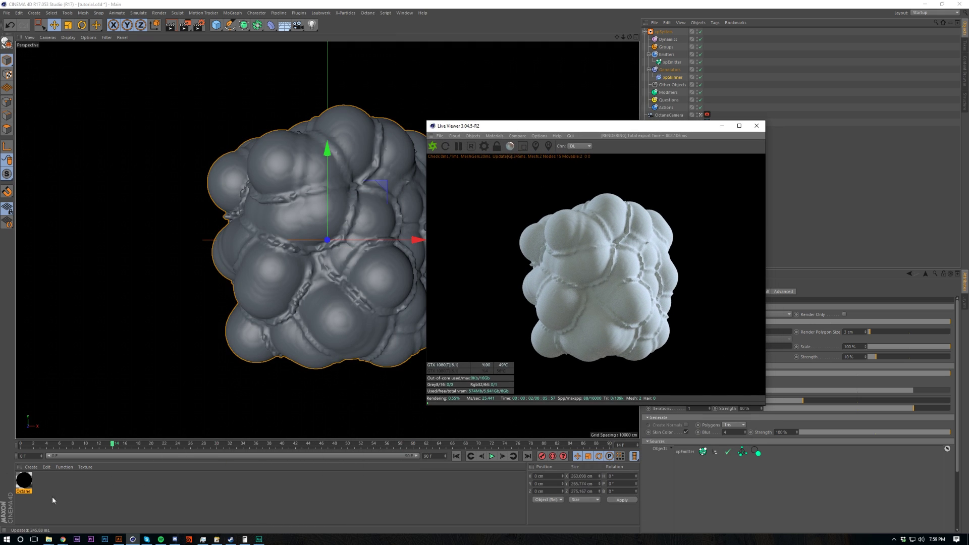
Create a new Octane material and set its material type to Specular.
{"action": "left_click", "coordinate": [31, 467]}
{"action": "left_click", "coordinate": [32, 467]}
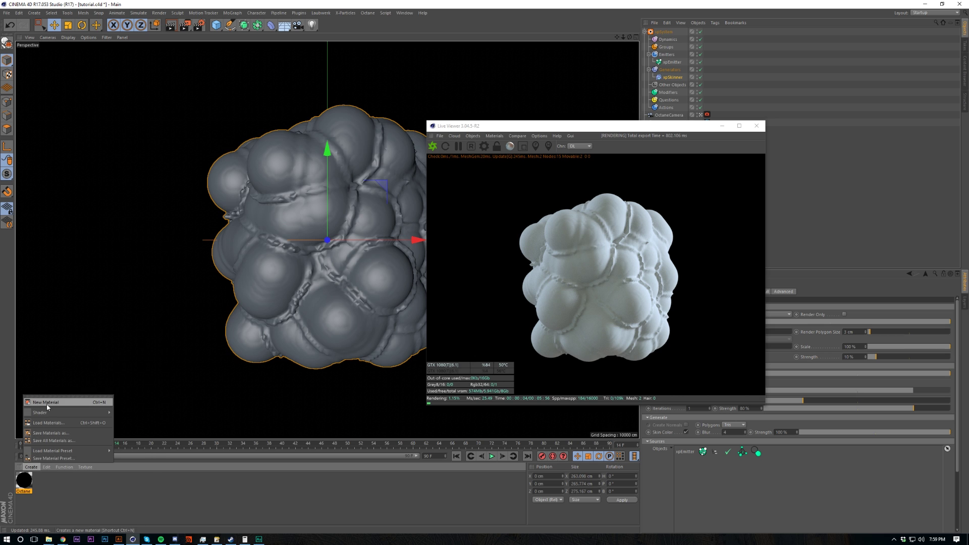
{"action": "mouse_move", "coordinate": [71, 412]}
{"action": "mouse_move", "coordinate": [144, 400]}
{"action": "left_click", "coordinate": [192, 400]}
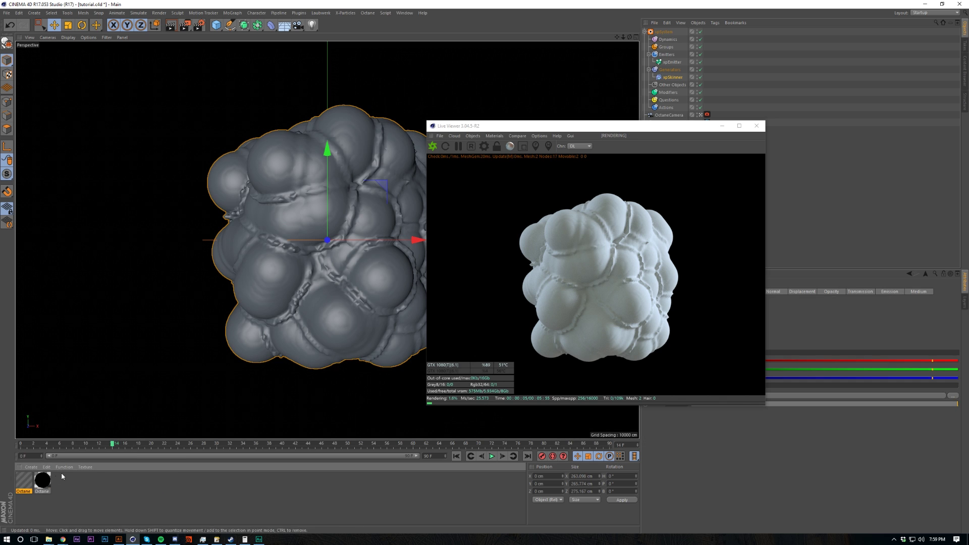
{"action": "double_click", "coordinate": [23, 481]}
{"action": "scroll", "coordinate": [163, 132], "scroll_direction": "down", "scroll_amount": 2}
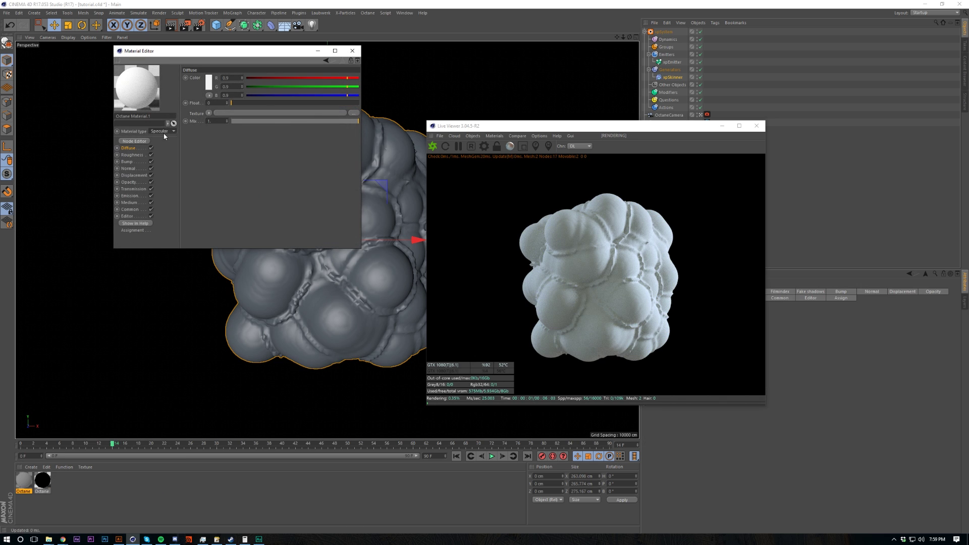
{"action": "left_click", "coordinate": [352, 51]}
Apply the specular Octane material to the xpSkinner mesh and lower its reflection float and mix to 0.
{"action": "left_click_drag", "start_coordinate": [24, 482], "coordinate": [301, 262]}
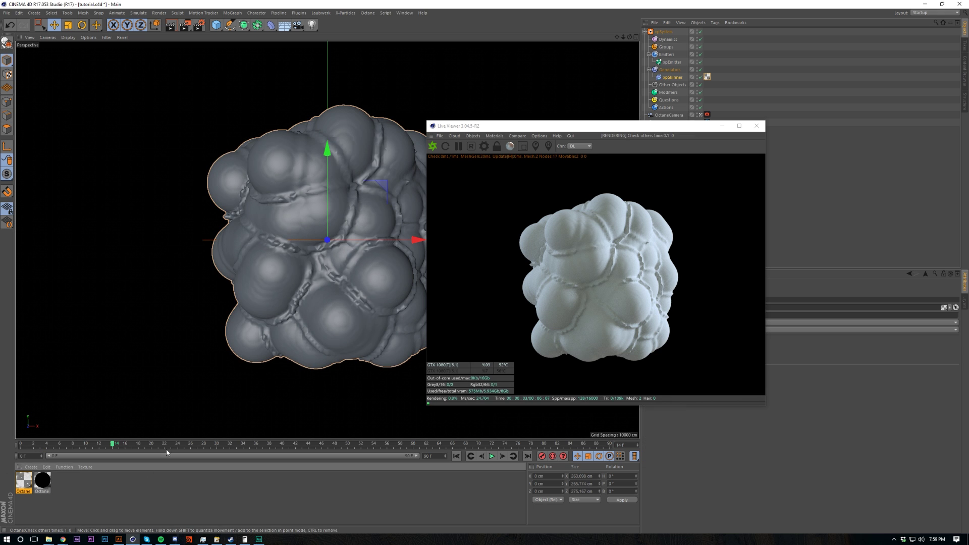
{"action": "double_click", "coordinate": [23, 483]}
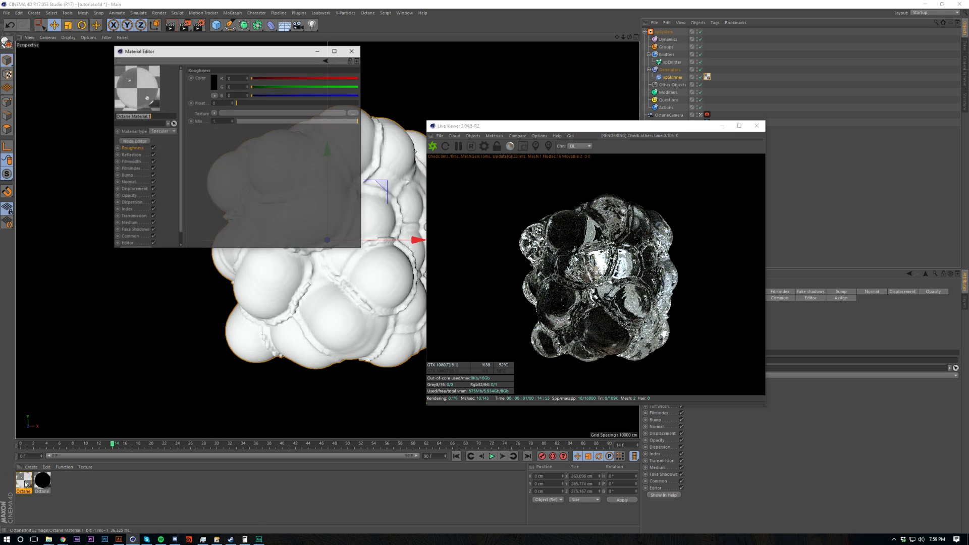
{"action": "left_click_drag", "start_coordinate": [396, 321], "coordinate": [597, 302]}
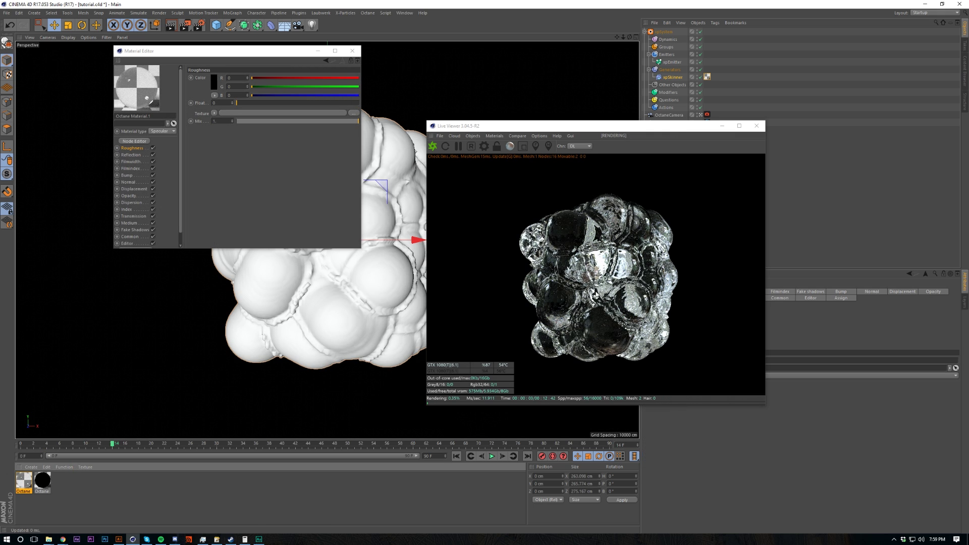
{"action": "left_click_drag", "start_coordinate": [42, 481], "coordinate": [707, 77]}
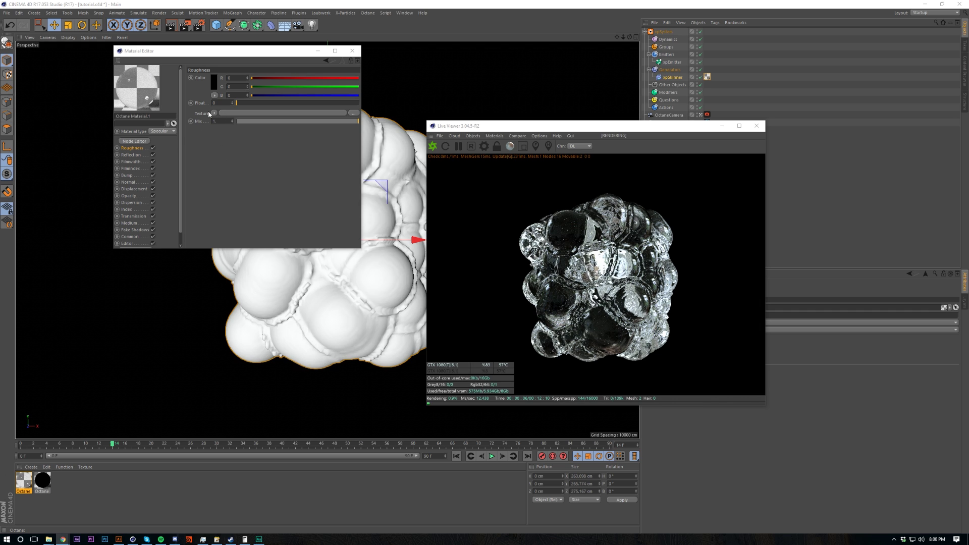
{"action": "left_click", "coordinate": [133, 155]}
{"action": "left_click_drag", "start_coordinate": [255, 104], "coordinate": [241, 120]}
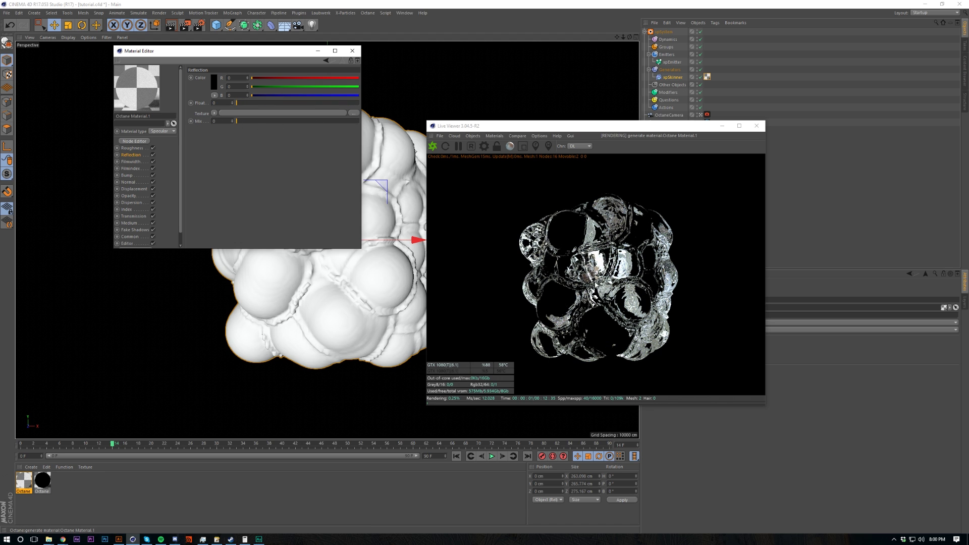
Load an Octane Falloffmap texture into the specular material's roughness channel.
{"action": "left_click", "coordinate": [132, 147]}
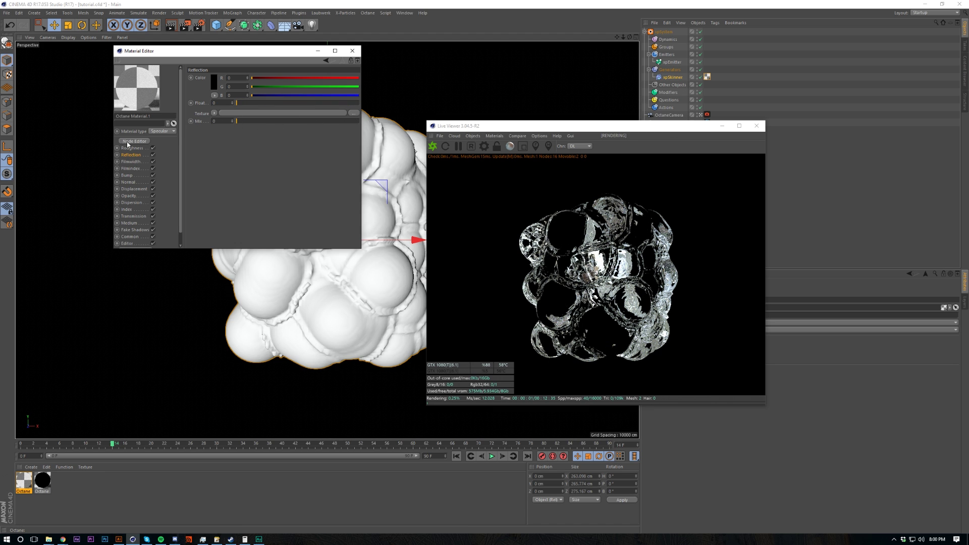
{"action": "left_click", "coordinate": [213, 114]}
{"action": "mouse_move", "coordinate": [259, 261]}
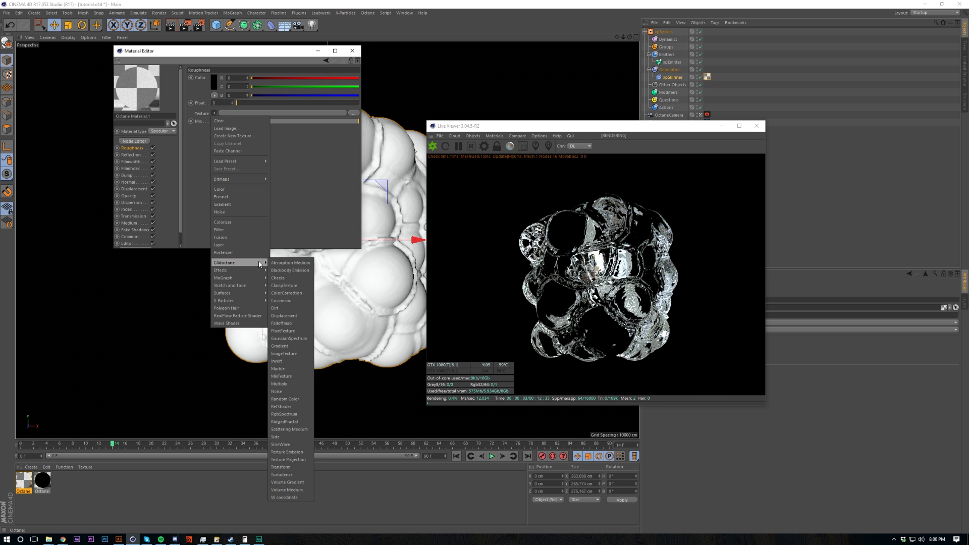
{"action": "left_click", "coordinate": [305, 324]}
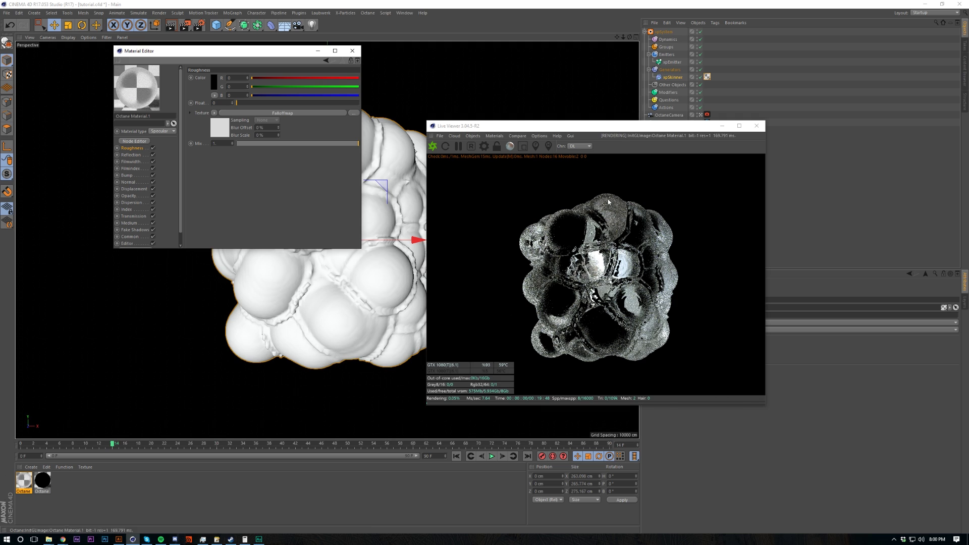
Set the projection of the xpSkinner's texture tag to Cubic and uncover the Material Editor.
{"action": "left_click_drag", "start_coordinate": [674, 133], "coordinate": [456, 163]}
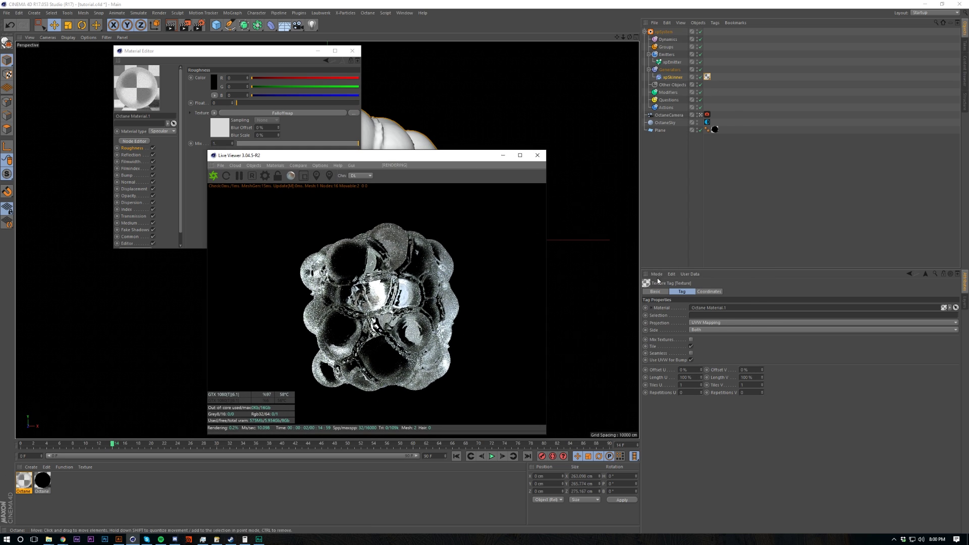
{"action": "left_click", "coordinate": [706, 323]}
{"action": "left_click", "coordinate": [706, 315]}
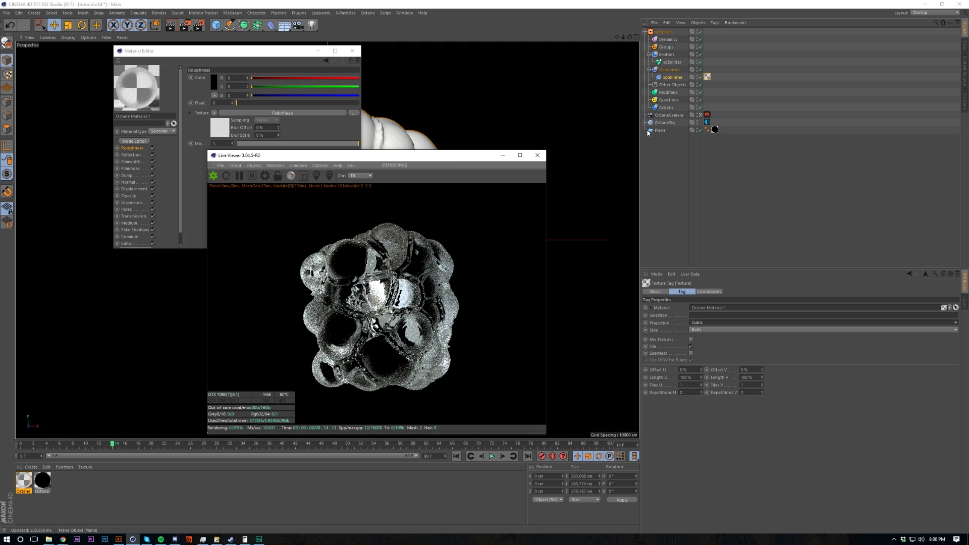
{"action": "left_click_drag", "start_coordinate": [423, 160], "coordinate": [596, 117]}
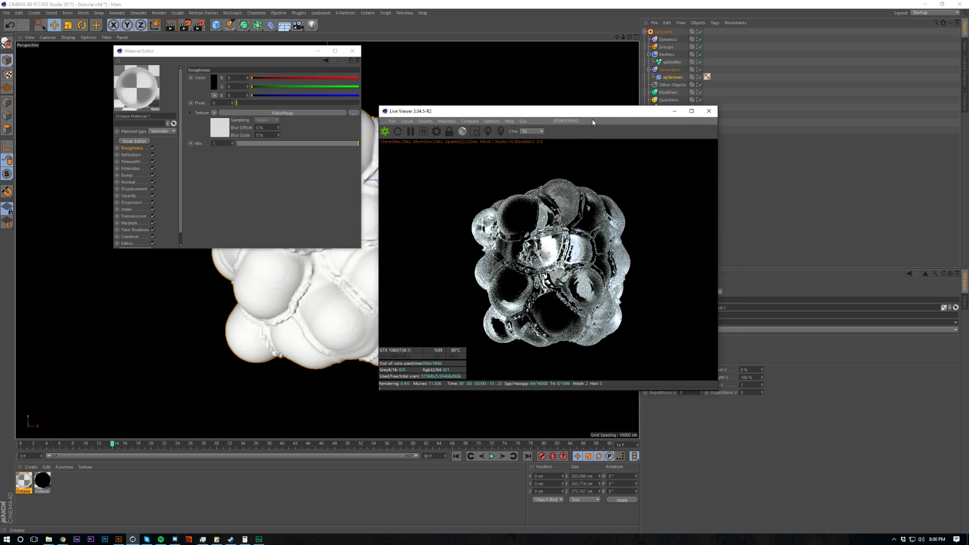
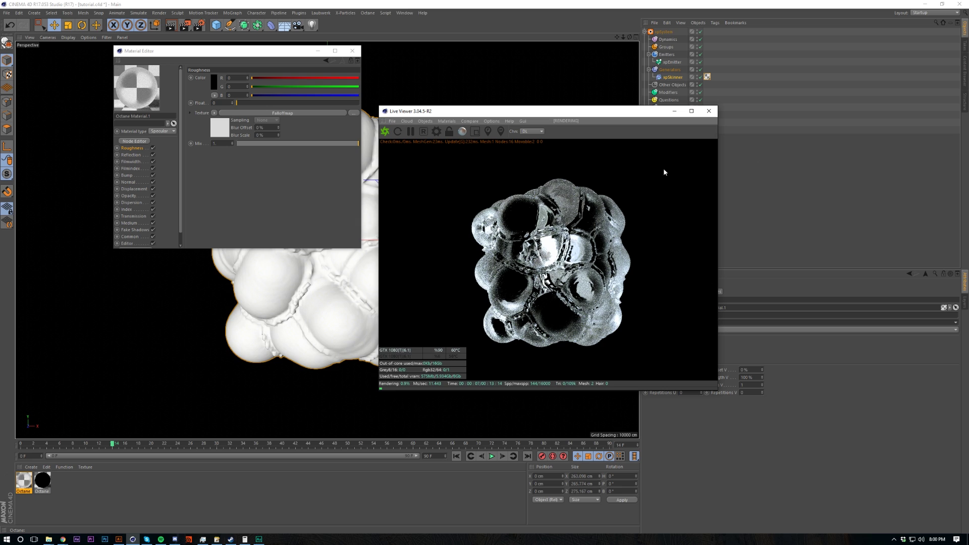
Set the mode of the roughness channel's Falloffmap to Normal vs. vector 180deg.
{"action": "left_click", "coordinate": [129, 223]}
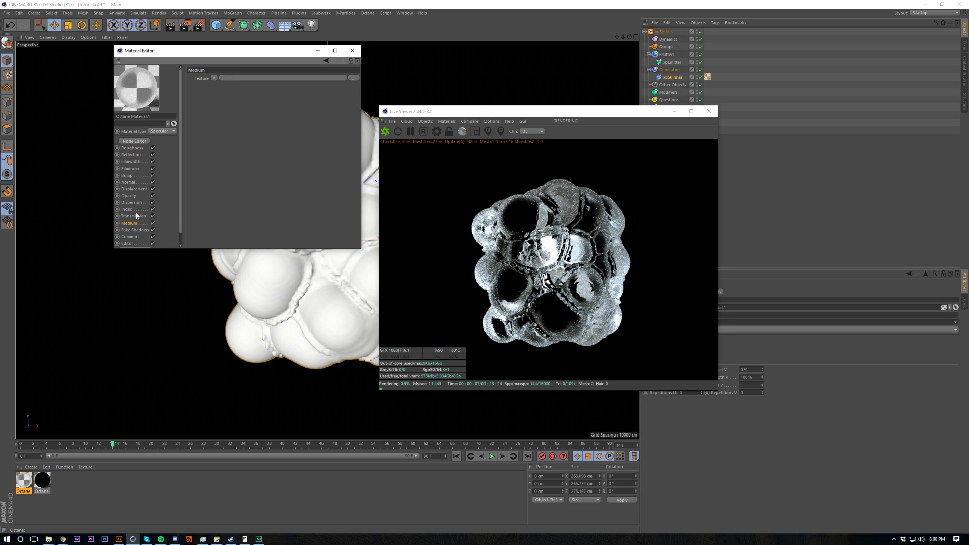
{"action": "left_click", "coordinate": [131, 148]}
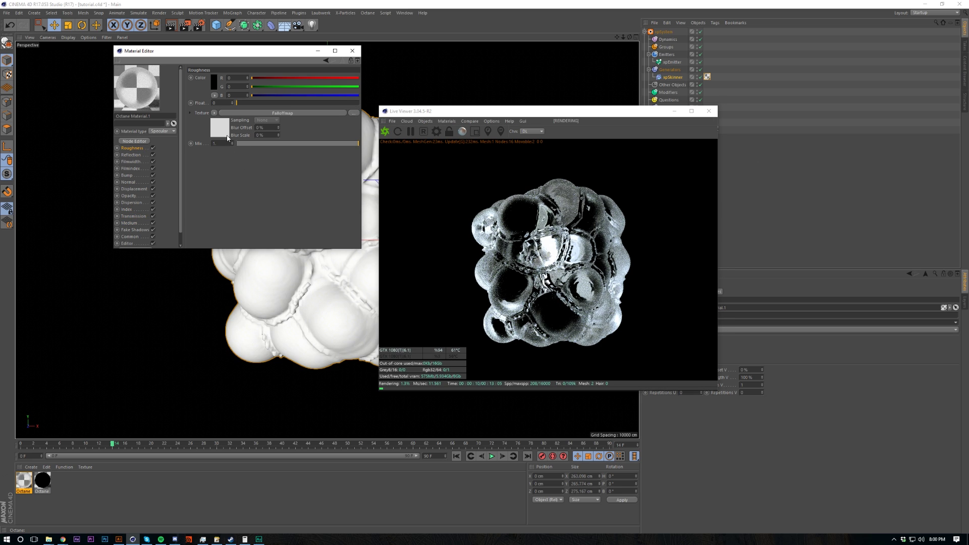
{"action": "left_click", "coordinate": [227, 135]}
{"action": "left_click", "coordinate": [271, 84]}
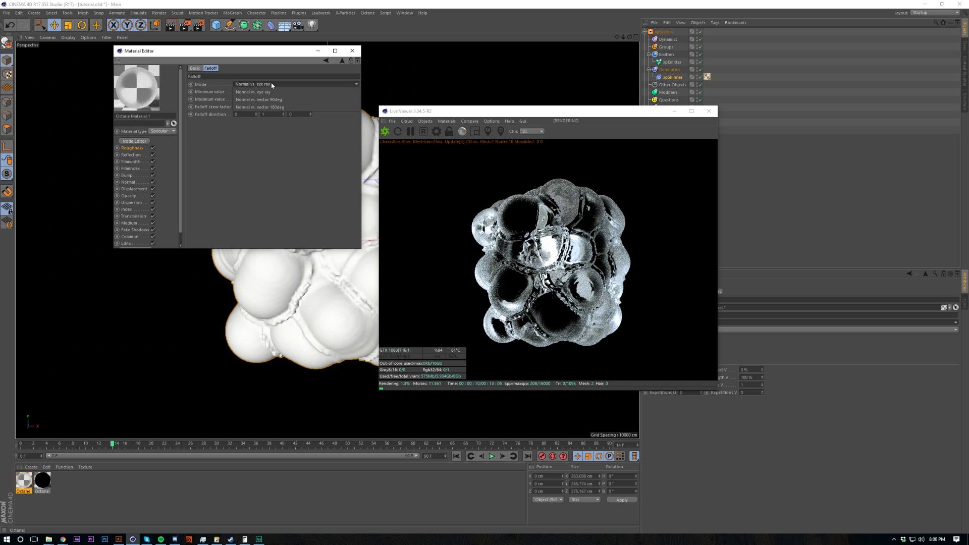
{"action": "left_click", "coordinate": [272, 86]}
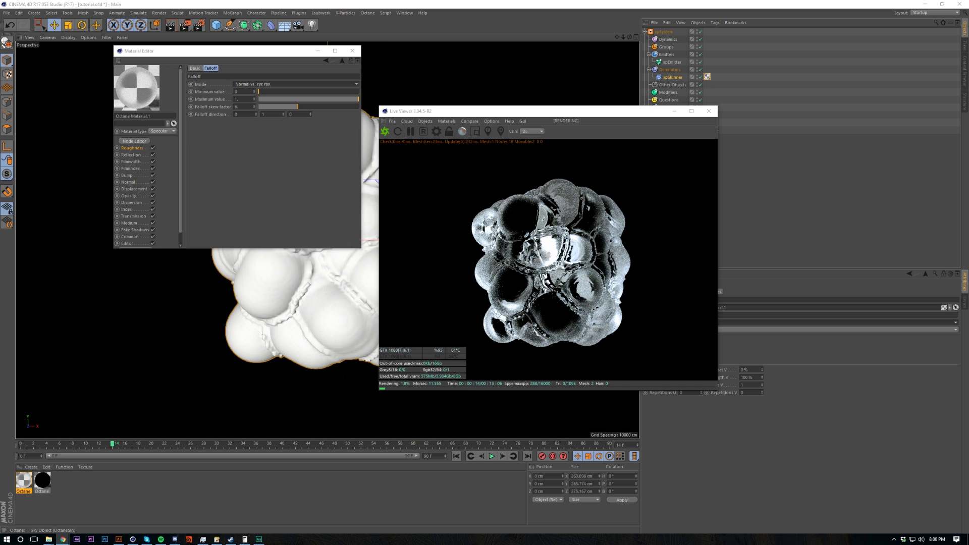
{"action": "left_click_drag", "start_coordinate": [254, 53], "coordinate": [251, 87]}
{"action": "left_click", "coordinate": [256, 120]}
{"action": "left_click", "coordinate": [259, 141]}
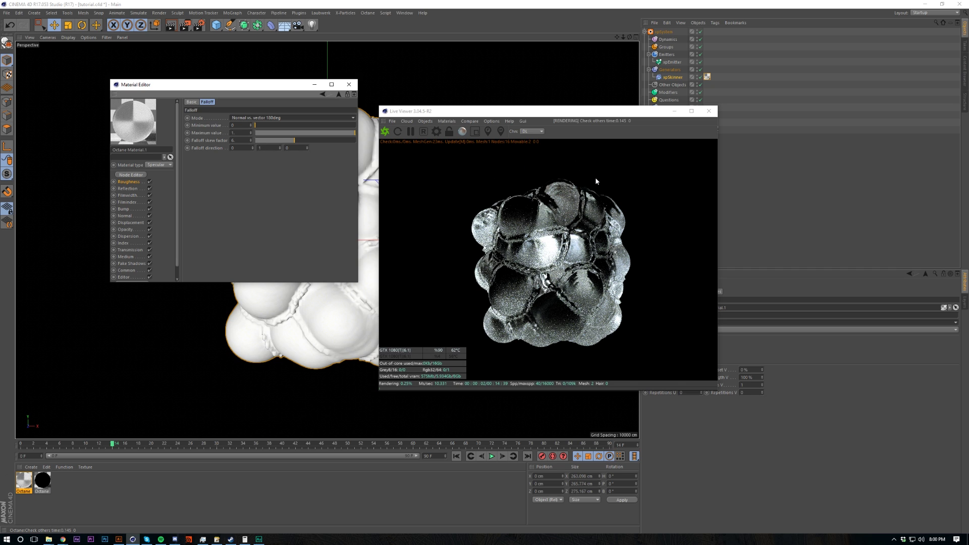
Set the Falloffmap's maximum value to about 0.48 and its falloff skew factor to about 7.
{"action": "left_click_drag", "start_coordinate": [317, 136], "coordinate": [303, 133]}
{"action": "left_click", "coordinate": [301, 141]}
{"action": "left_click_drag", "start_coordinate": [302, 142], "coordinate": [302, 145]}
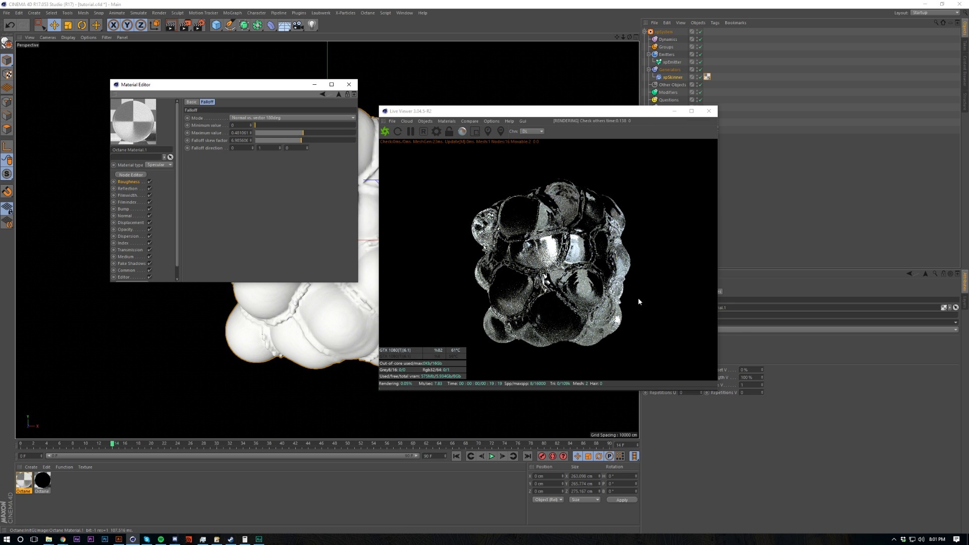
Try the UVW Mapping and Frontal projections on the xpSkinner's texture tag and set the projection back to Cubic.
{"action": "left_click", "coordinate": [733, 328]}
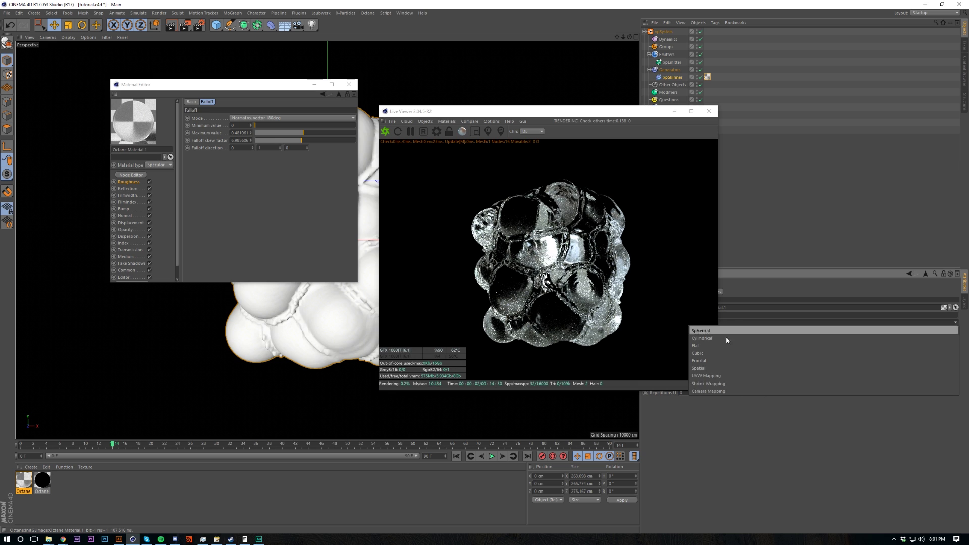
{"action": "left_click", "coordinate": [716, 375]}
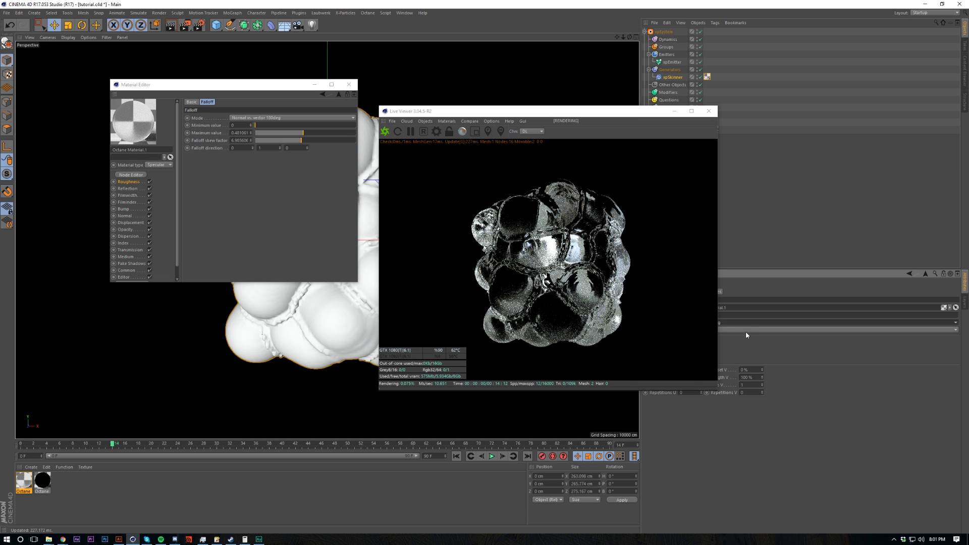
{"action": "left_click_drag", "start_coordinate": [606, 119], "coordinate": [498, 144]}
{"action": "left_click", "coordinate": [696, 323]}
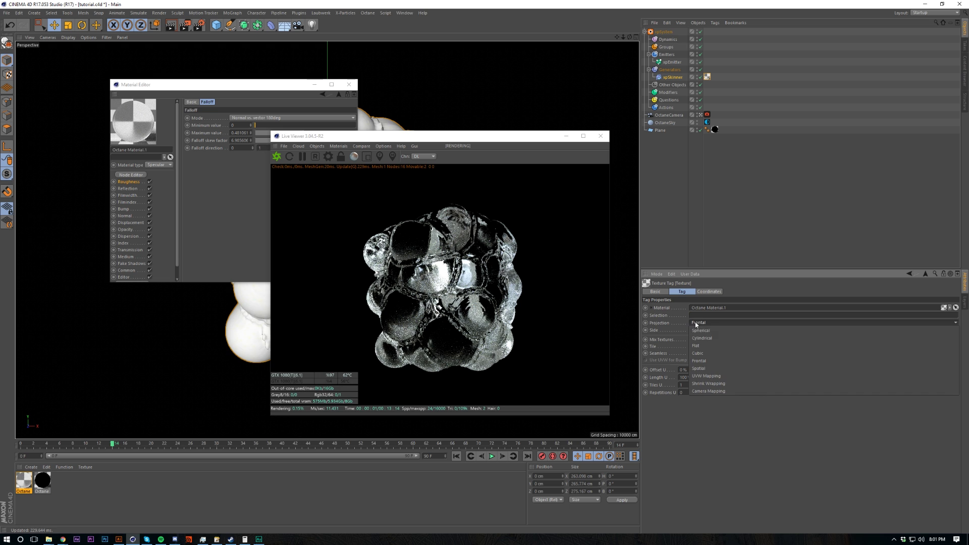
{"action": "left_click", "coordinate": [705, 352]}
{"action": "left_click_drag", "start_coordinate": [471, 138], "coordinate": [602, 141]}
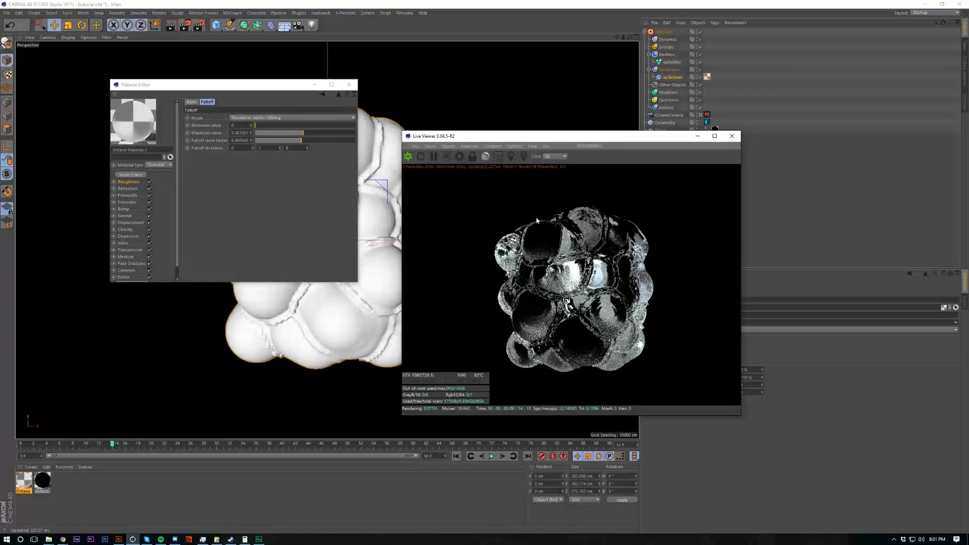
Load an Octane Turbulence texture into the specular material's bump channel and set its gamma to about 1.7.
{"action": "left_click", "coordinate": [123, 209]}
{"action": "left_click", "coordinate": [211, 114]}
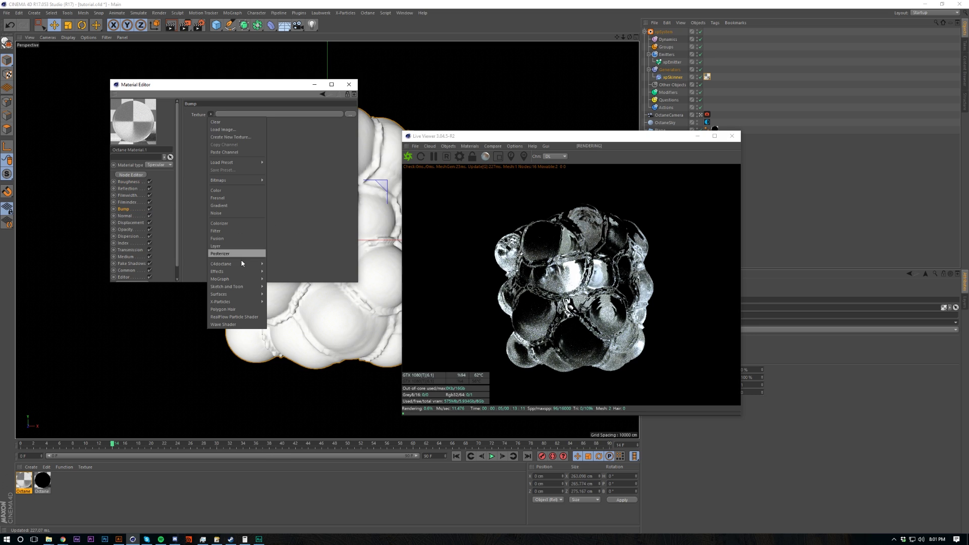
{"action": "mouse_move", "coordinate": [237, 263]}
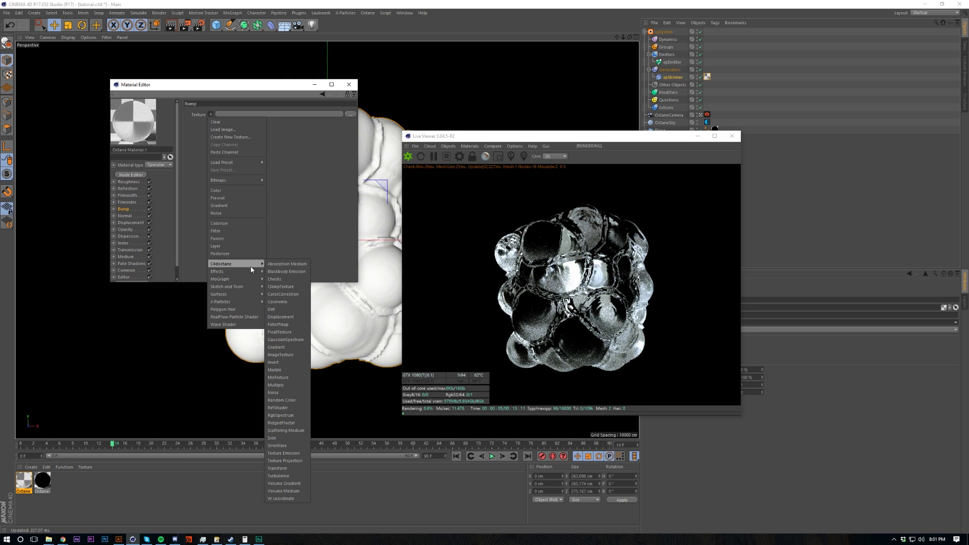
{"action": "left_click", "coordinate": [287, 475]}
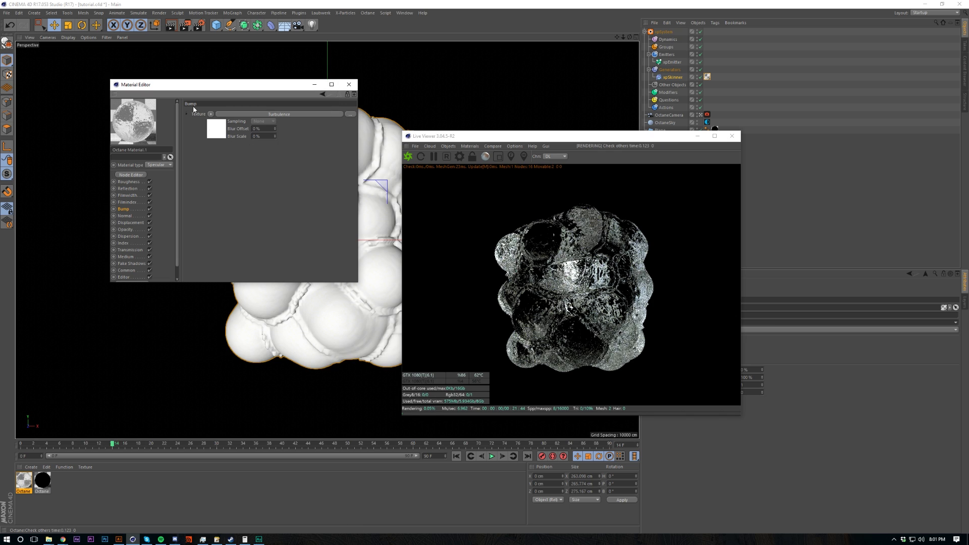
{"action": "left_click", "coordinate": [231, 114]}
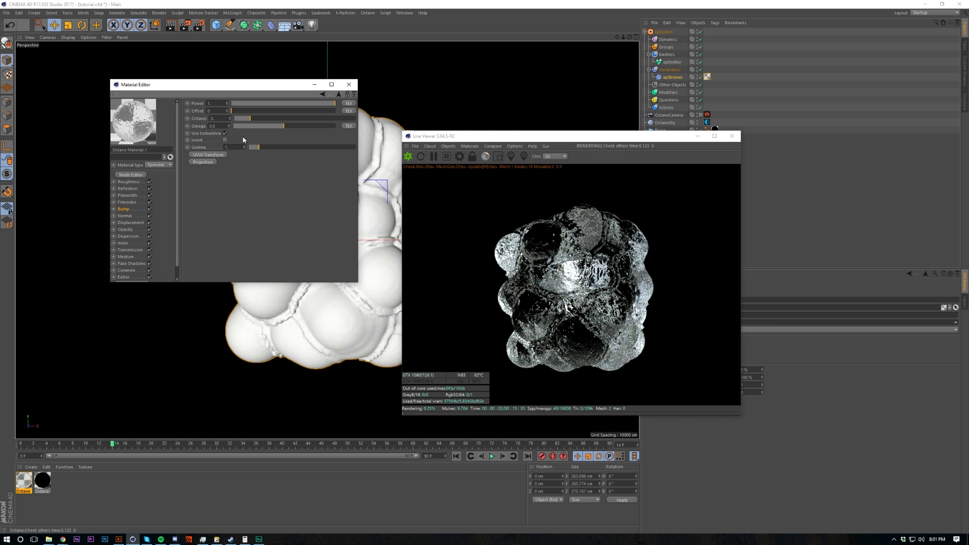
{"action": "left_click", "coordinate": [267, 148]}
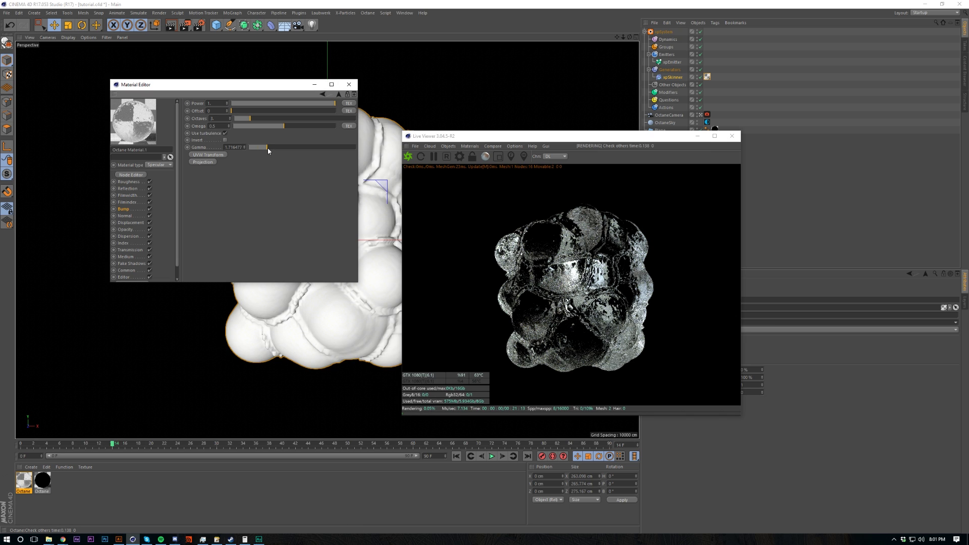
{"action": "left_click_drag", "start_coordinate": [268, 147], "coordinate": [268, 150]}
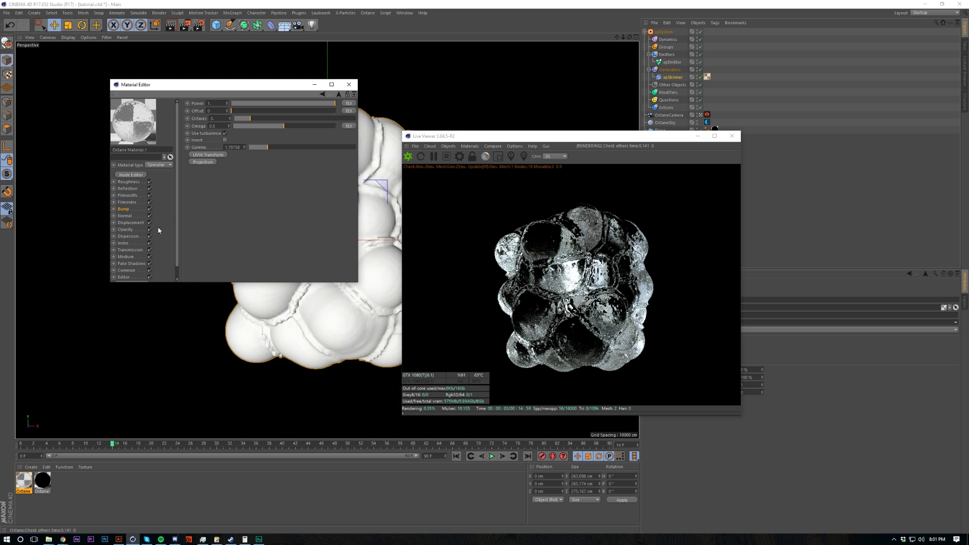
Load an Octane Scattering Medium into the specular material's medium channel and set its density to 1.
{"action": "left_click", "coordinate": [127, 256]}
{"action": "left_click", "coordinate": [211, 112]}
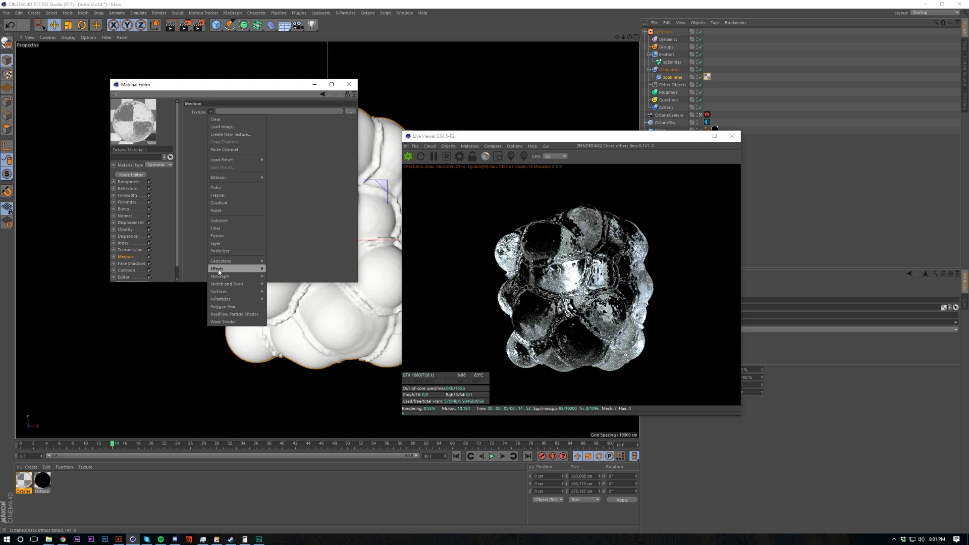
{"action": "mouse_move", "coordinate": [235, 261]}
{"action": "left_click", "coordinate": [292, 428]}
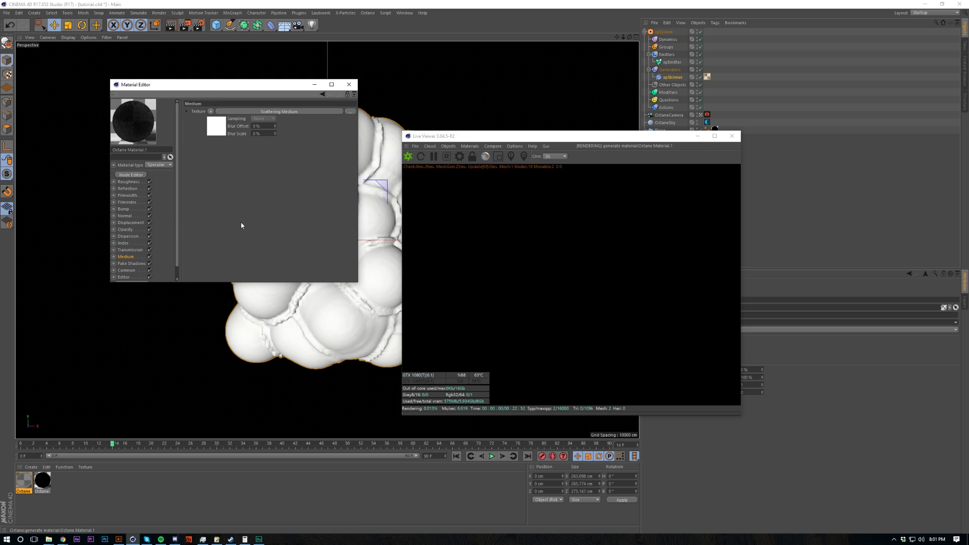
{"action": "left_click", "coordinate": [217, 126]}
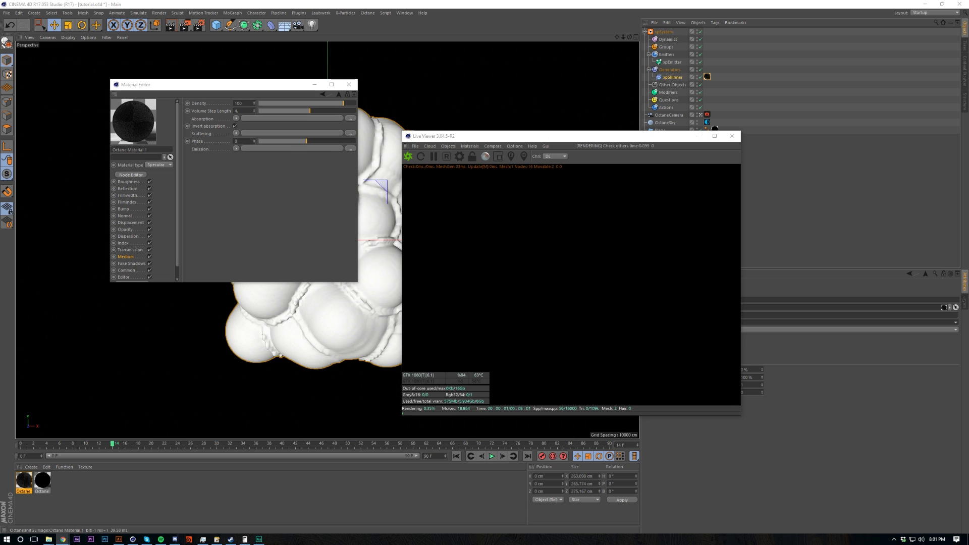
{"action": "left_click", "coordinate": [248, 103]}
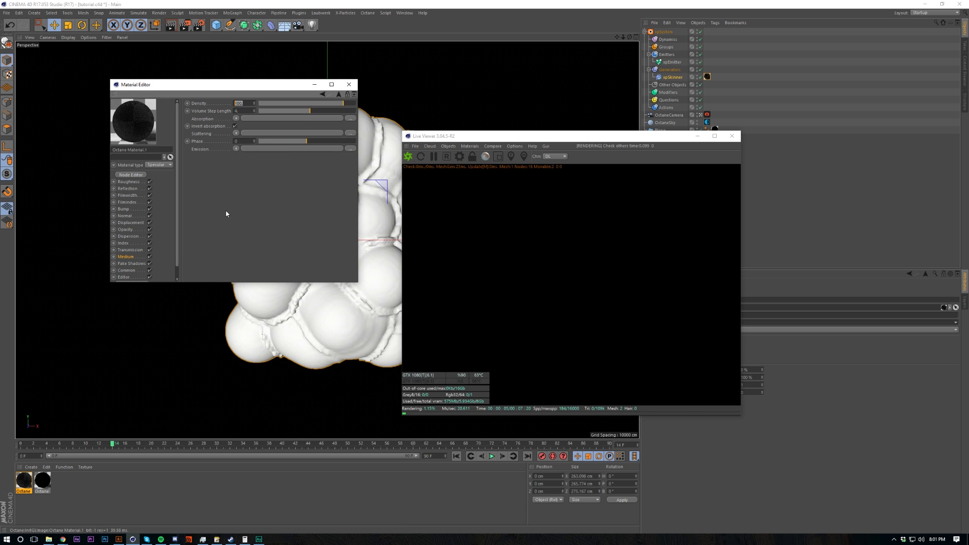
{"action": "type", "text": "1"}
{"action": "key", "text": "Return"}
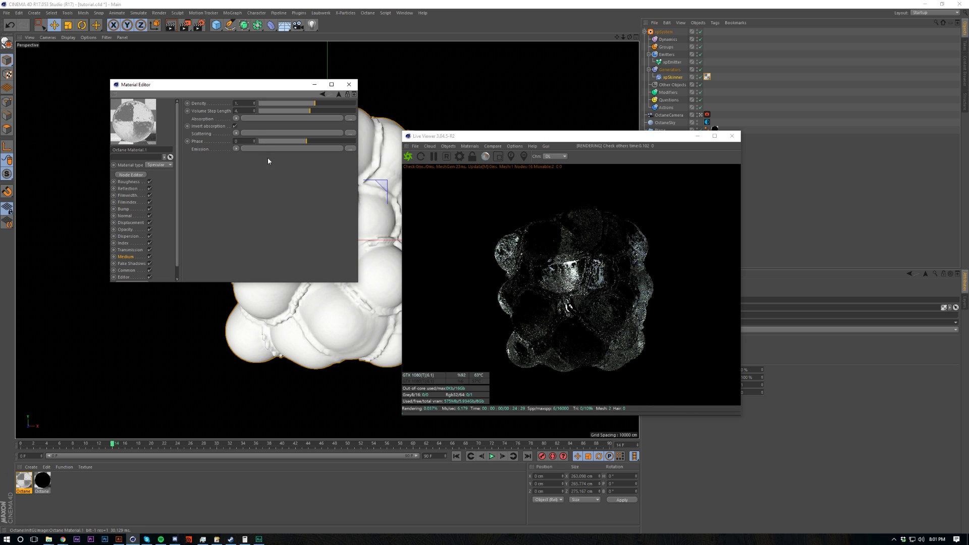
Load an Octane RgbSpectrum texture into the Scattering Medium's absorption and open its colour settings.
{"action": "left_click", "coordinate": [236, 118]}
{"action": "mouse_move", "coordinate": [260, 261]}
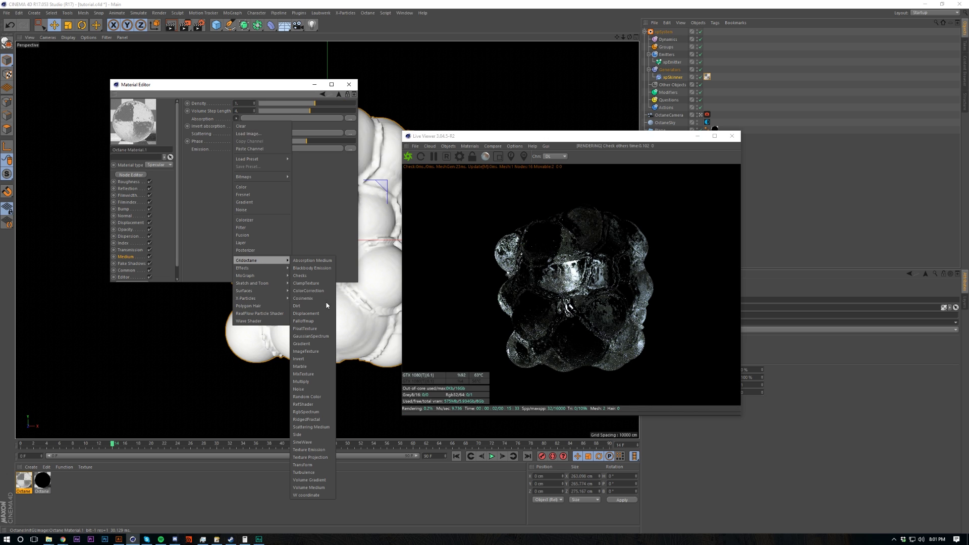
{"action": "left_click", "coordinate": [312, 413]}
{"action": "left_click", "coordinate": [249, 127]}
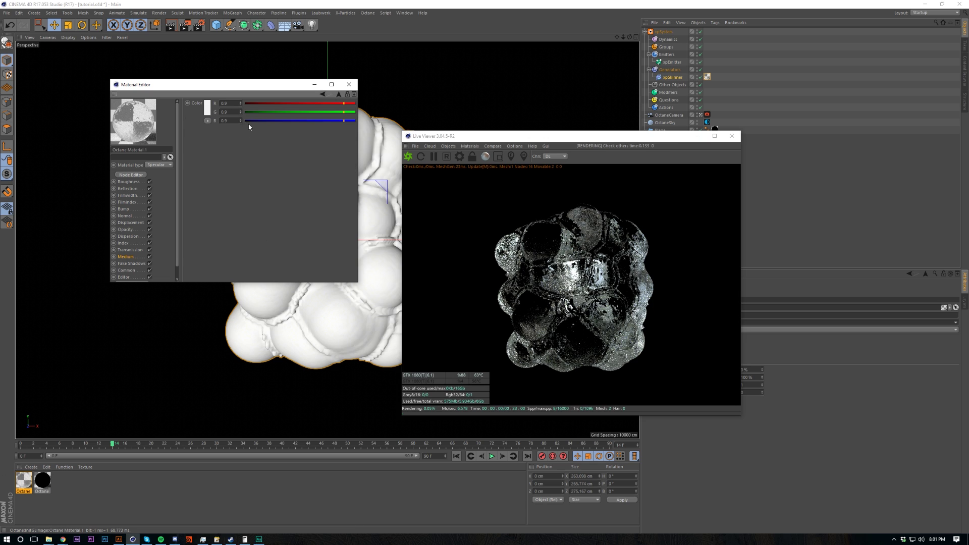
Set the absorption RgbSpectrum's colour to a fully saturated cyan.
{"action": "left_click", "coordinate": [208, 108]}
{"action": "left_click", "coordinate": [223, 106]}
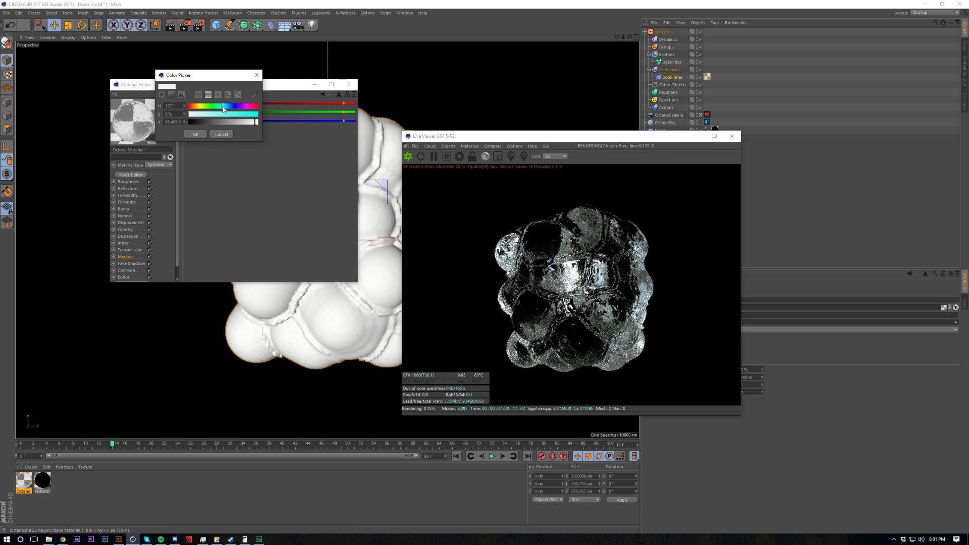
{"action": "left_click_drag", "start_coordinate": [224, 114], "coordinate": [276, 119]}
{"action": "left_click", "coordinate": [196, 133]}
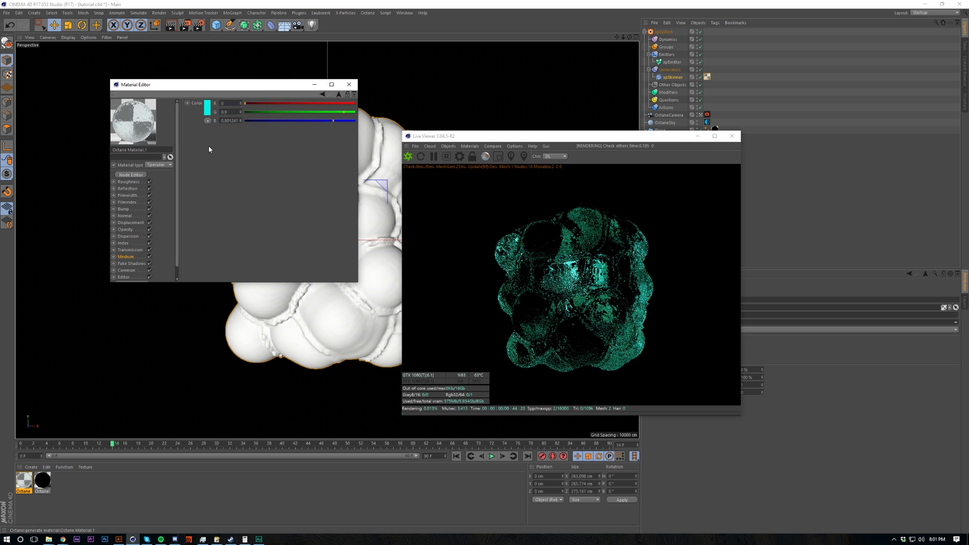
Shift the hue of the absorption RgbSpectrum to a bluish purple with green 0 and blue 0.9.
{"action": "left_click", "coordinate": [208, 107]}
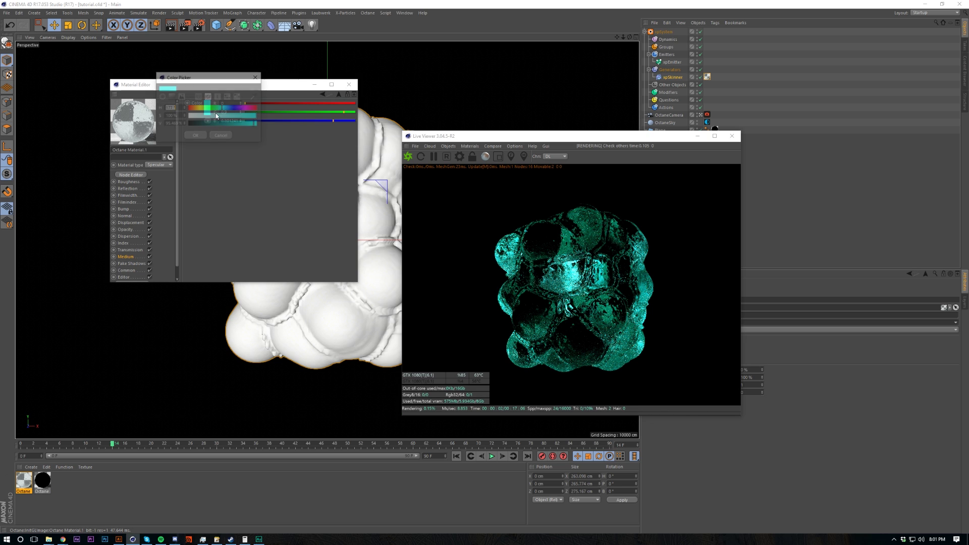
{"action": "left_click_drag", "start_coordinate": [237, 108], "coordinate": [241, 109]}
{"action": "left_click", "coordinate": [203, 136]}
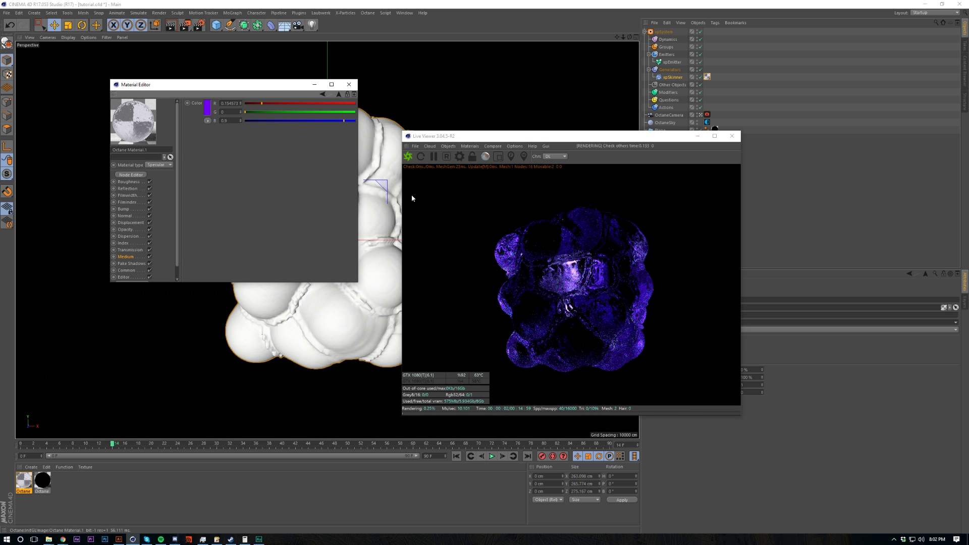
Set the specular material's reflection float to about 0.54.
{"action": "left_click", "coordinate": [139, 190]}
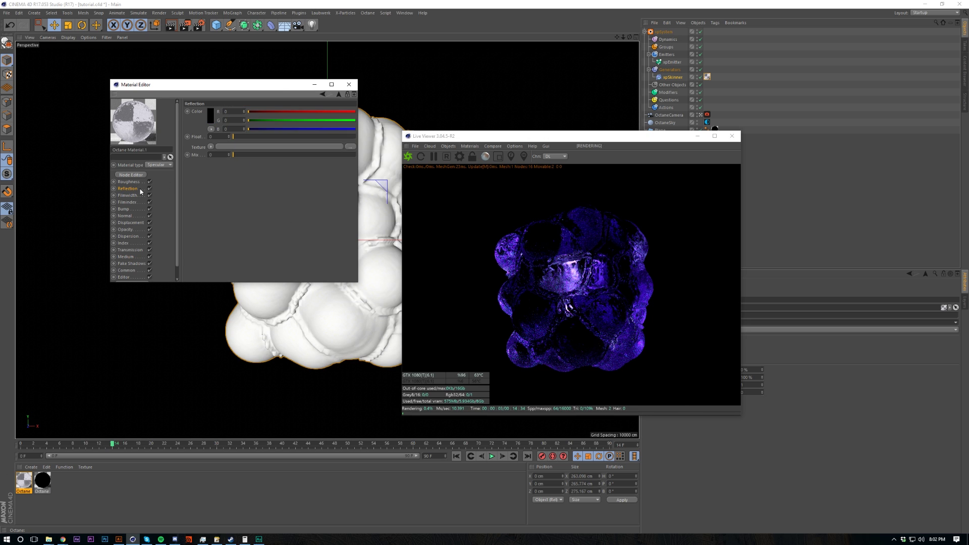
{"action": "left_click_drag", "start_coordinate": [239, 137], "coordinate": [356, 138]}
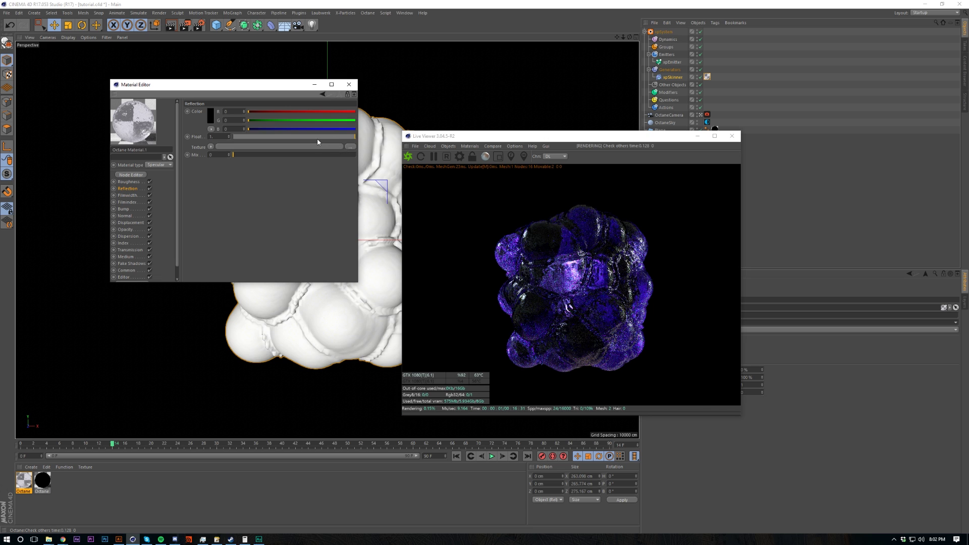
{"action": "left_click_drag", "start_coordinate": [289, 137], "coordinate": [300, 153]}
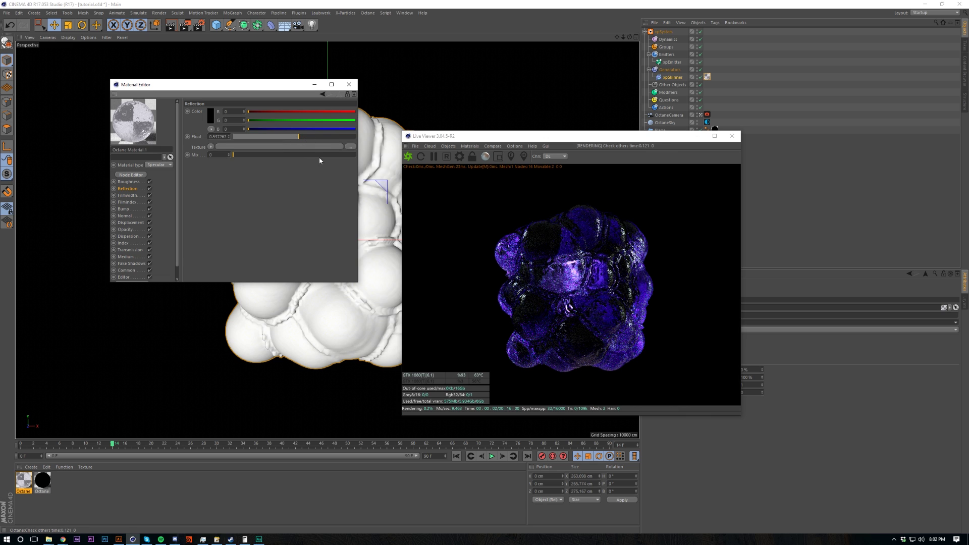
Check the Scattering Medium's absorption settings in the medium channel and close the Material Editor.
{"action": "left_click", "coordinate": [126, 256]}
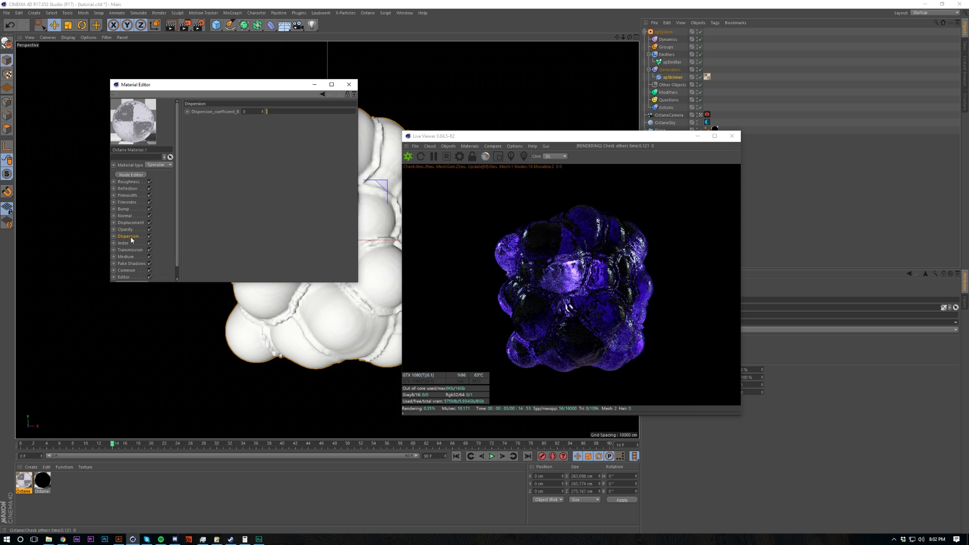
{"action": "left_click", "coordinate": [221, 131]}
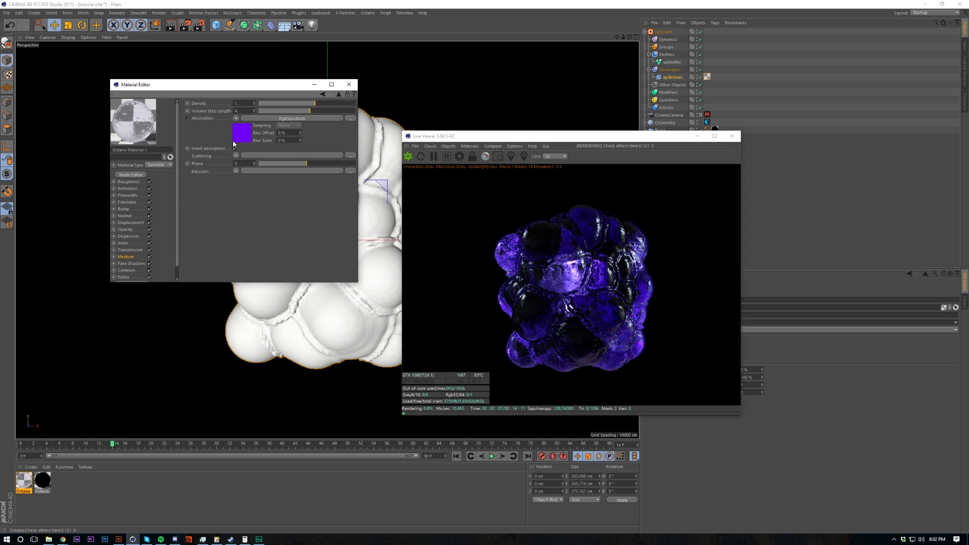
{"action": "left_click", "coordinate": [349, 85]}
Enable the Octane camera tag's camera imager with neutral response and set its response to DSCS315_5.
{"action": "left_click_drag", "start_coordinate": [587, 137], "coordinate": [384, 206]}
{"action": "left_click", "coordinate": [707, 114]}
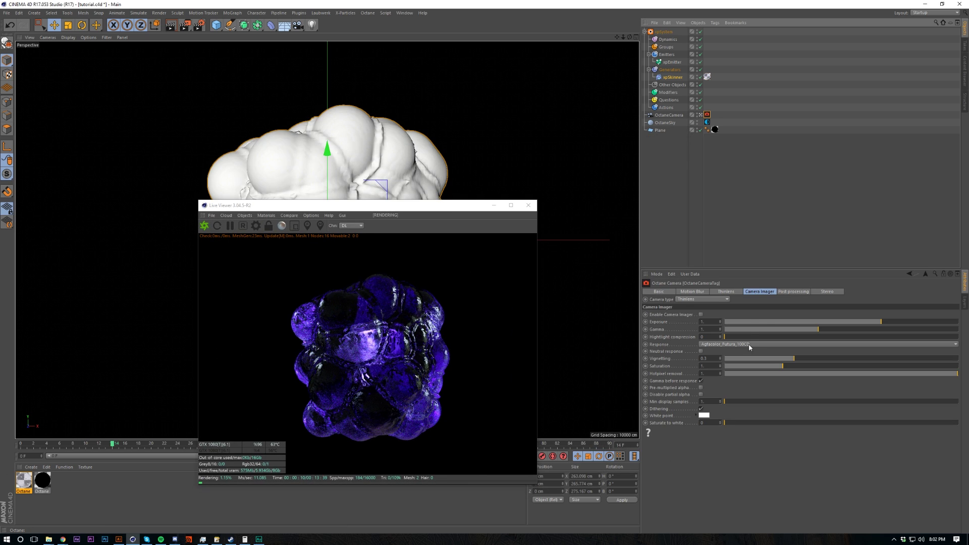
{"action": "left_click", "coordinate": [701, 314]}
{"action": "left_click", "coordinate": [701, 352]}
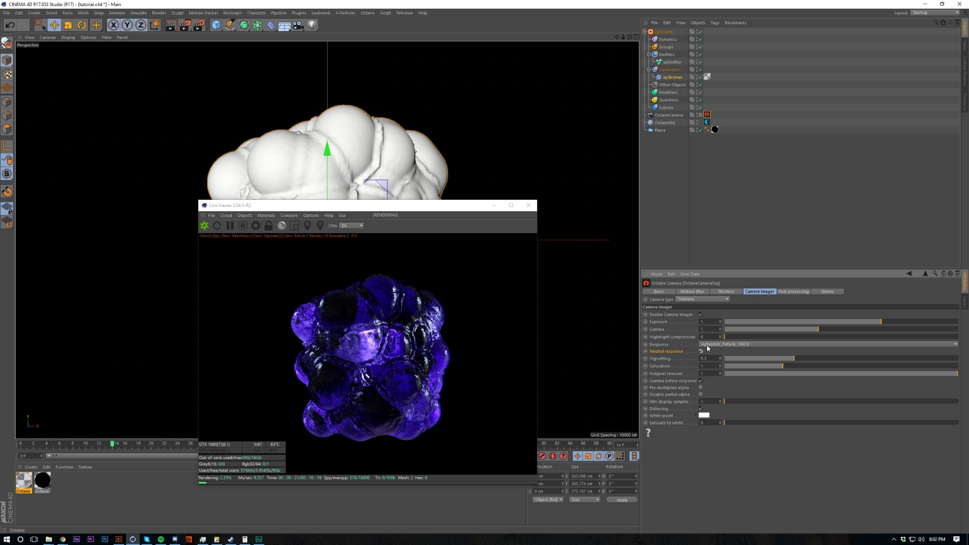
{"action": "left_click", "coordinate": [707, 346]}
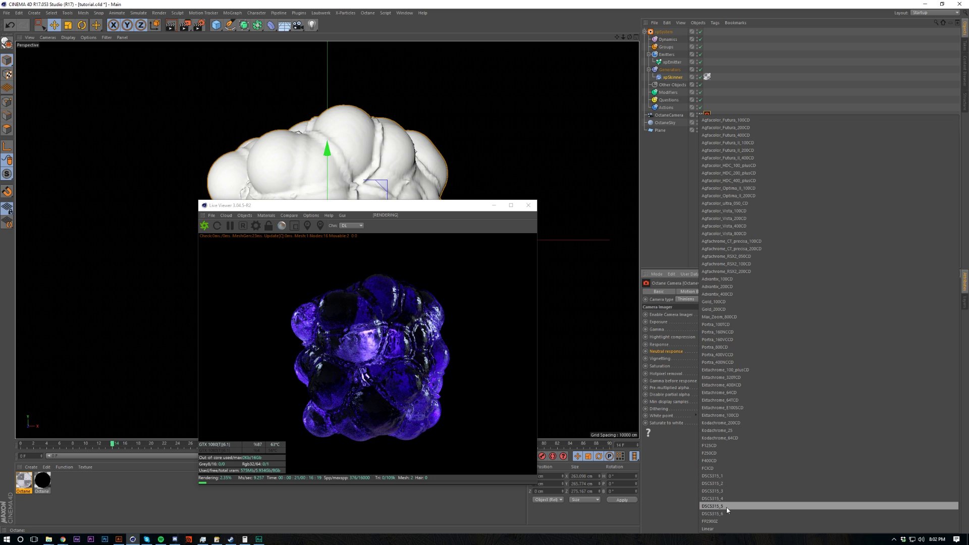
{"action": "left_click", "coordinate": [722, 506]}
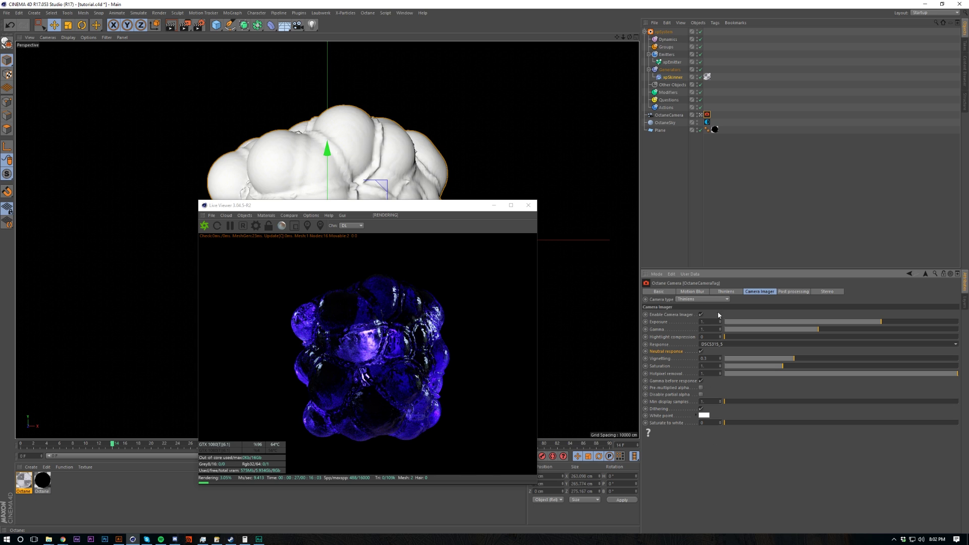
Compare the render with the camera imager switched off and on.
{"action": "left_click", "coordinate": [701, 315]}
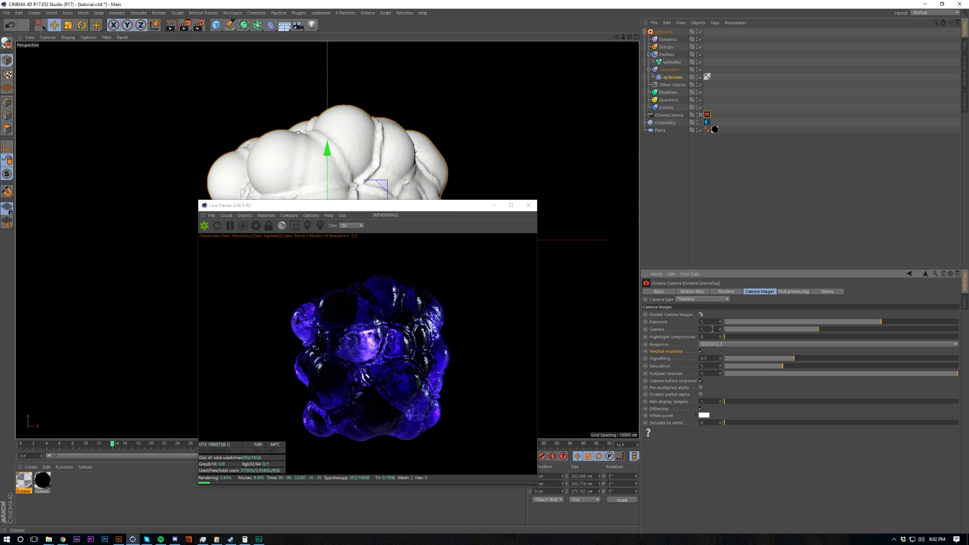
{"action": "left_click", "coordinate": [709, 346]}
{"action": "left_click", "coordinate": [655, 505]}
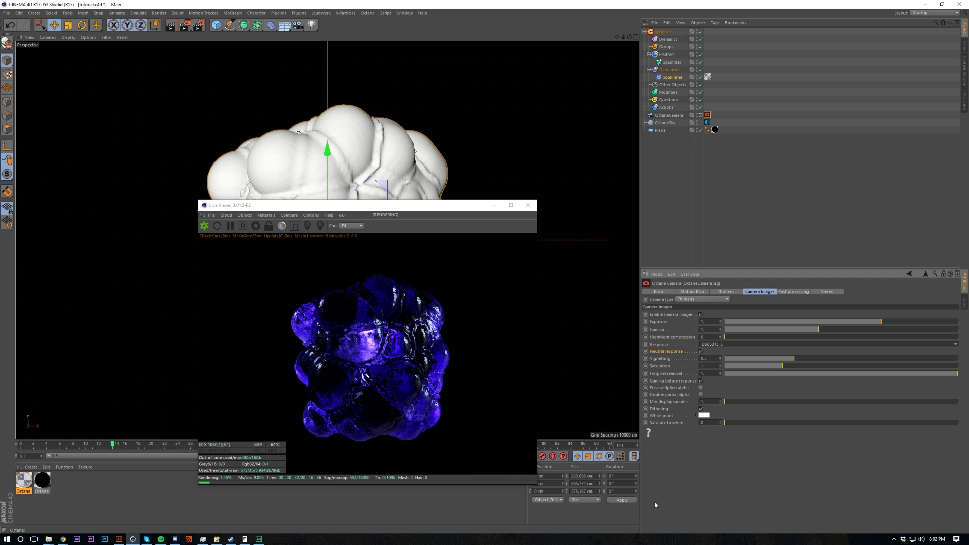
{"action": "left_click", "coordinate": [701, 314]}
{"action": "left_click", "coordinate": [701, 314]}
{"action": "left_click", "coordinate": [701, 314]}
{"action": "left_click", "coordinate": [701, 314]}
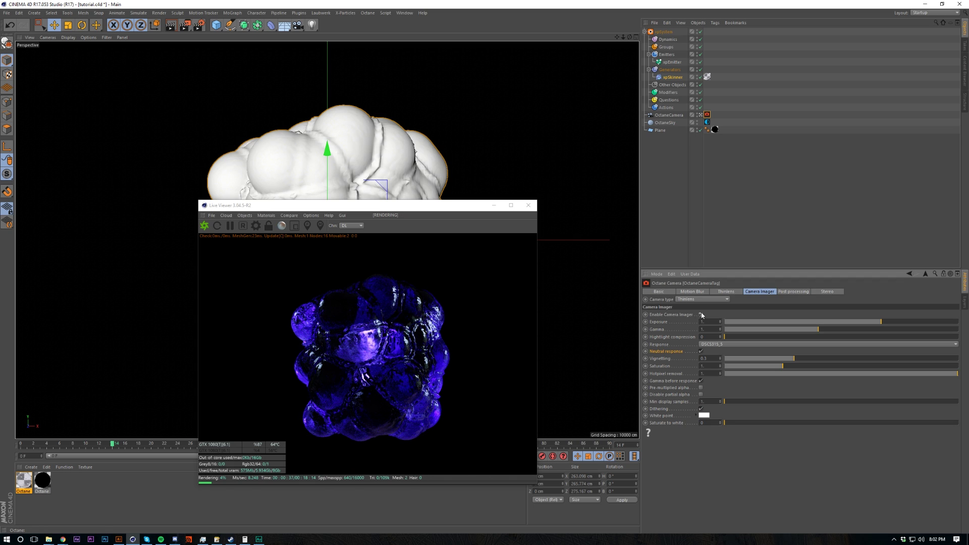
Soften the absorption RgbSpectrum's purple in the specular material's medium to hue 267° and saturation 63%.
{"action": "double_click", "coordinate": [42, 480]}
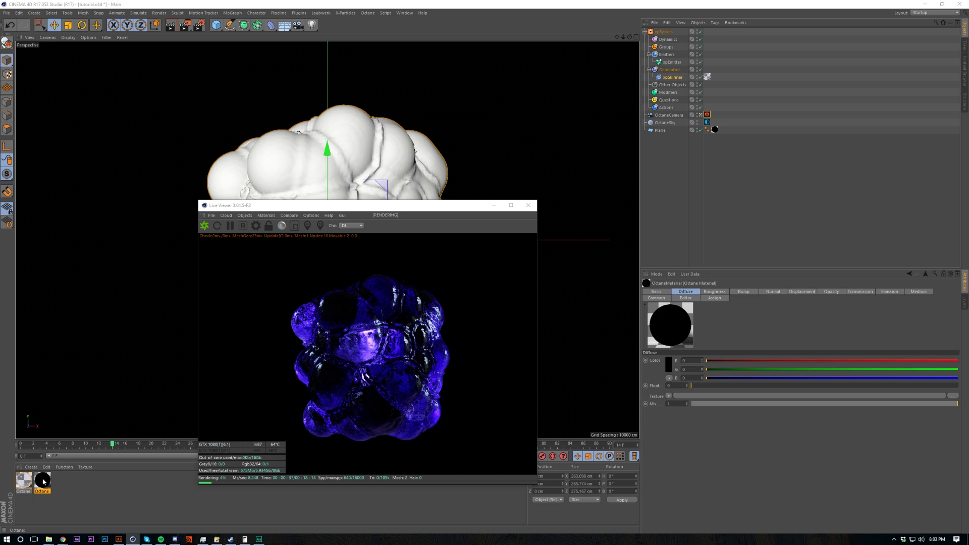
{"action": "left_click", "coordinate": [22, 489]}
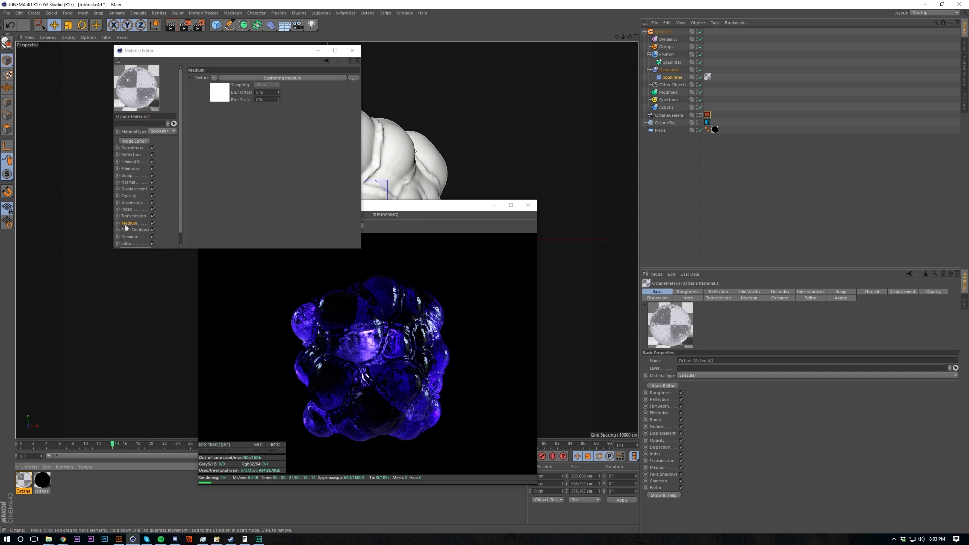
{"action": "left_click", "coordinate": [224, 78]}
{"action": "left_click", "coordinate": [235, 87]}
{"action": "left_click", "coordinate": [211, 76]}
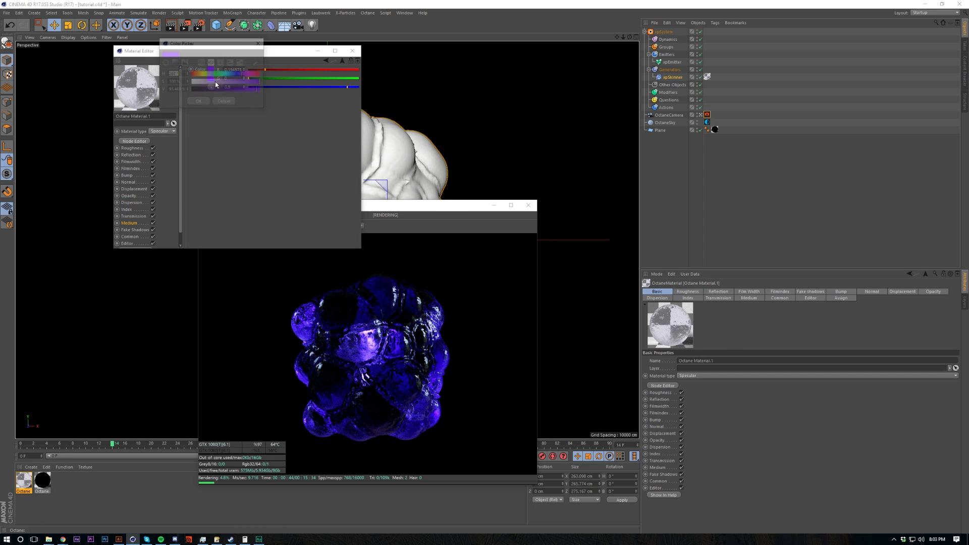
{"action": "left_click", "coordinate": [198, 102]}
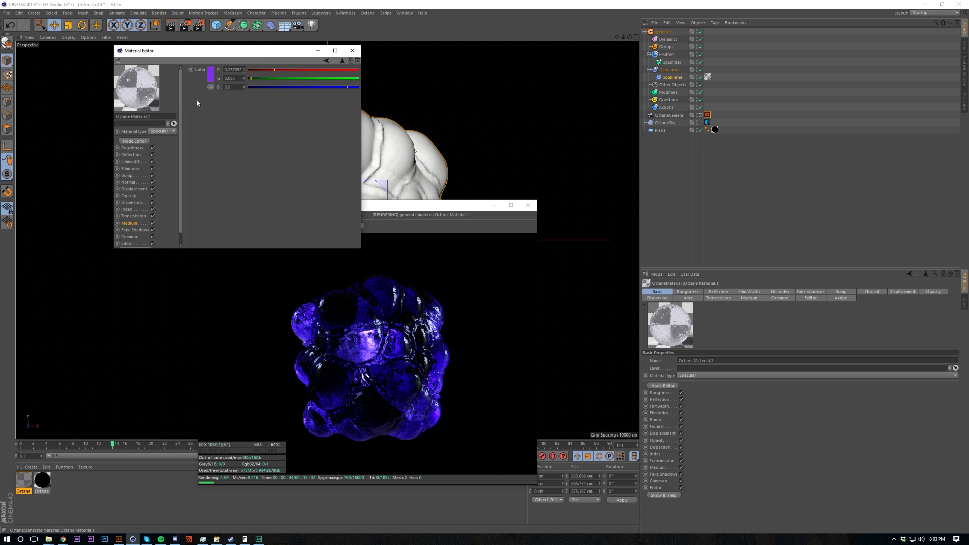
{"action": "left_click", "coordinate": [212, 77]}
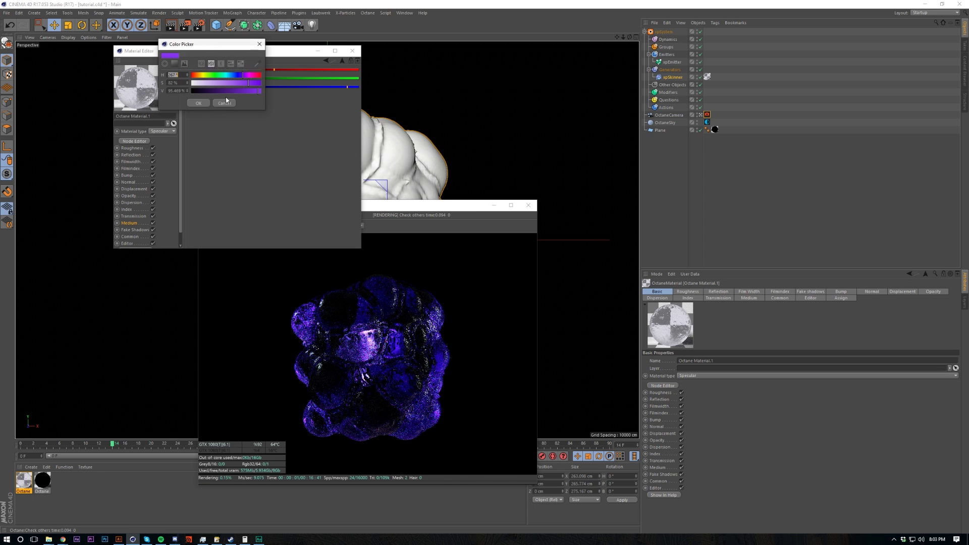
{"action": "left_click", "coordinate": [198, 104]}
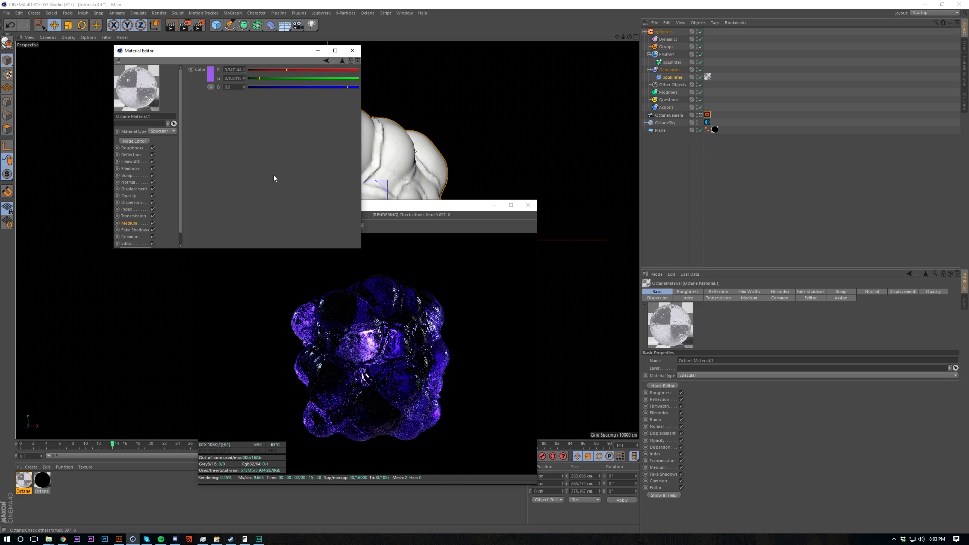
Set the OctaneSky environment's power to 2.
{"action": "left_click", "coordinate": [707, 122]}
{"action": "double_click", "coordinate": [682, 350]}
{"action": "type", "text": "3"}
{"action": "key", "text": "Return"}
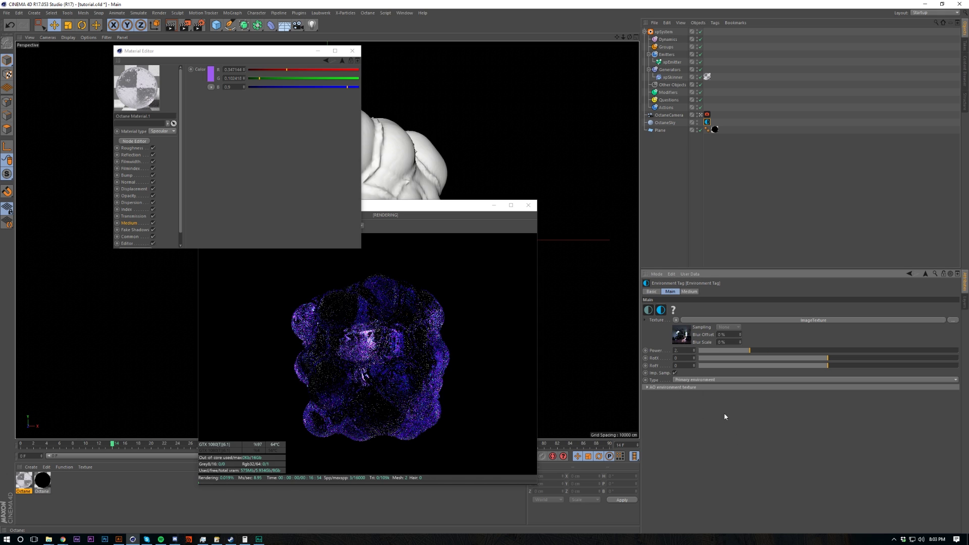
Try gamma values of 2 and 1.2 on the environment's HDRI image texture.
{"action": "left_click", "coordinate": [678, 335]}
{"action": "type", "text": "2"}
{"action": "key", "text": "Return"}
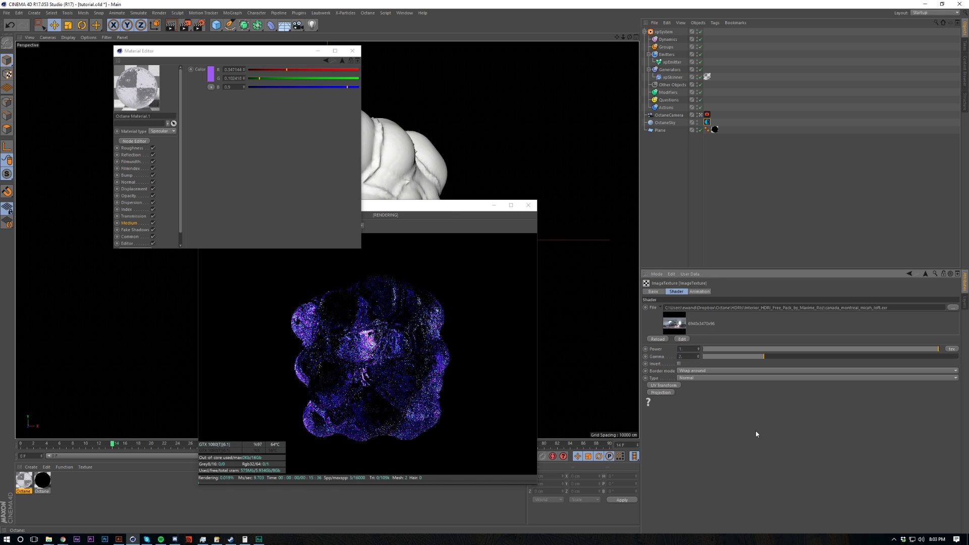
{"action": "type", "text": "1.2"}
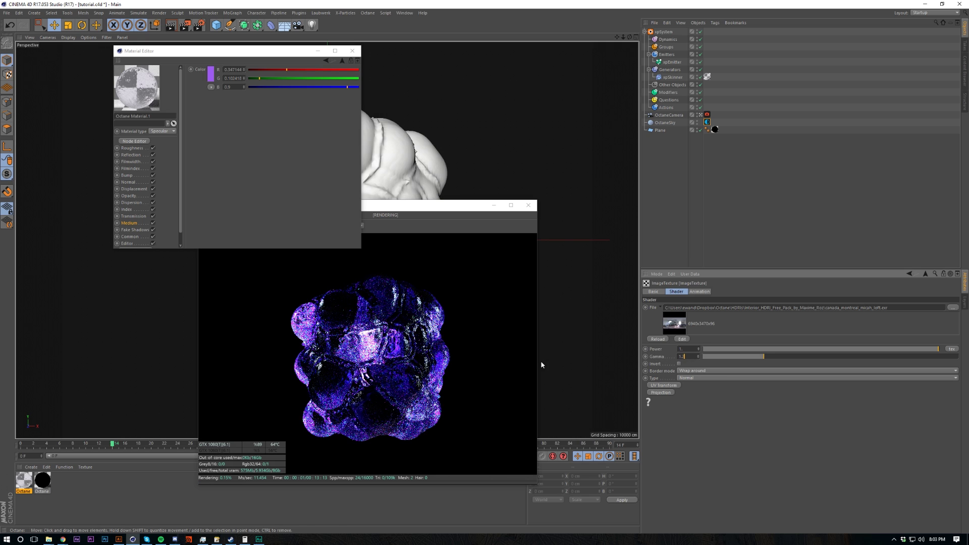
{"action": "key", "text": "Return"}
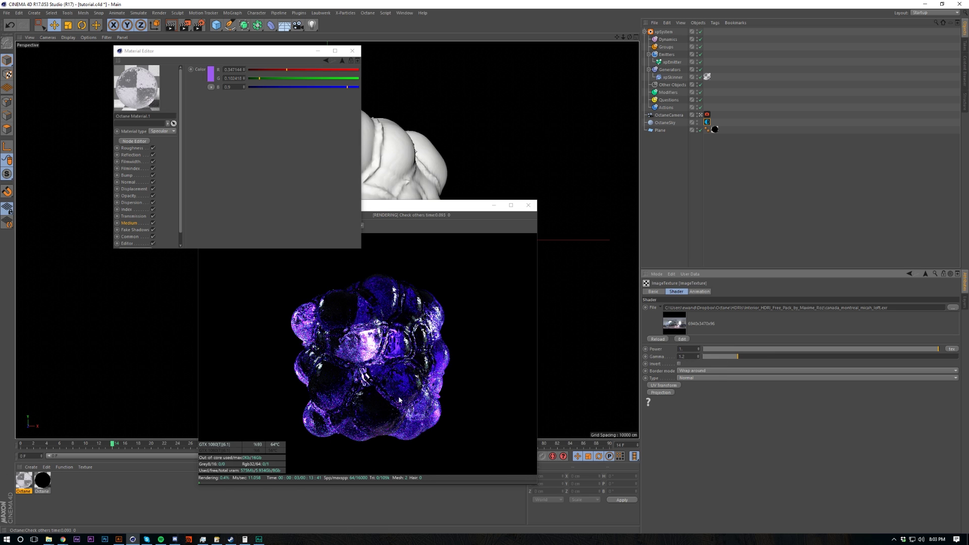
Set the HDRI image texture's gamma to 1.
{"action": "left_click", "coordinate": [695, 355]}
{"action": "key", "text": "BackSpace"}
{"action": "key", "text": "BackSpace"}
{"action": "key", "text": "Return"}
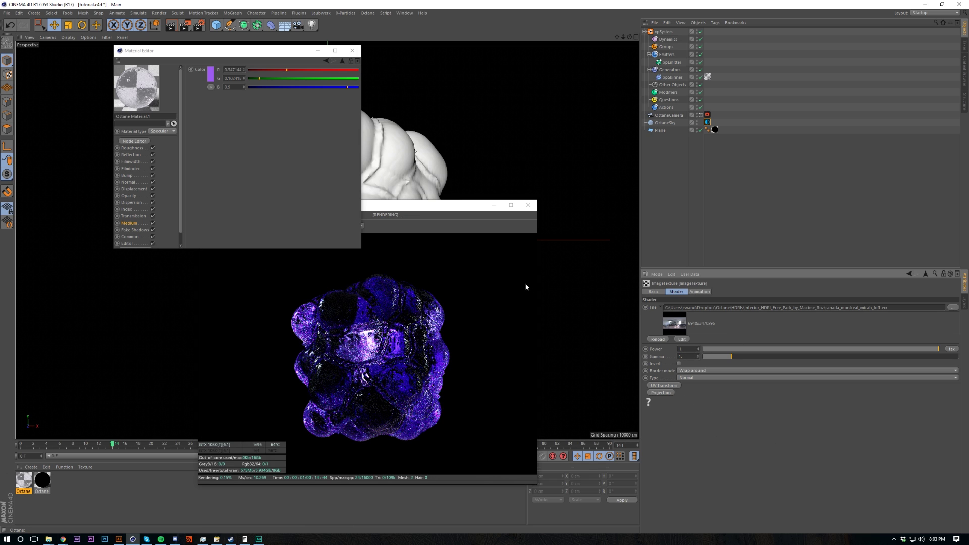
Return to the environment tag's settings, move the Live Viewer up and open the environment's power value.
{"action": "left_click", "coordinate": [924, 273]}
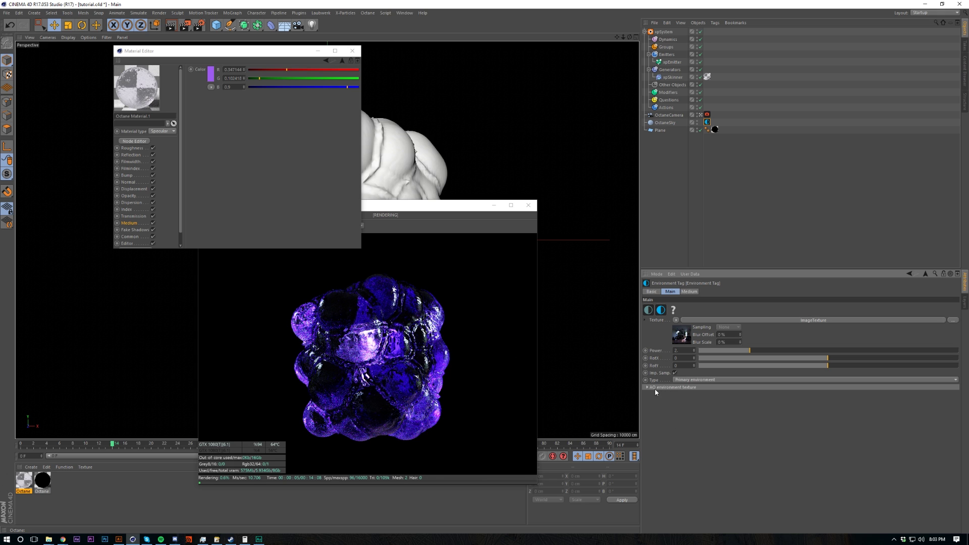
{"action": "left_click_drag", "start_coordinate": [415, 214], "coordinate": [431, 140]}
{"action": "left_click", "coordinate": [682, 351]}
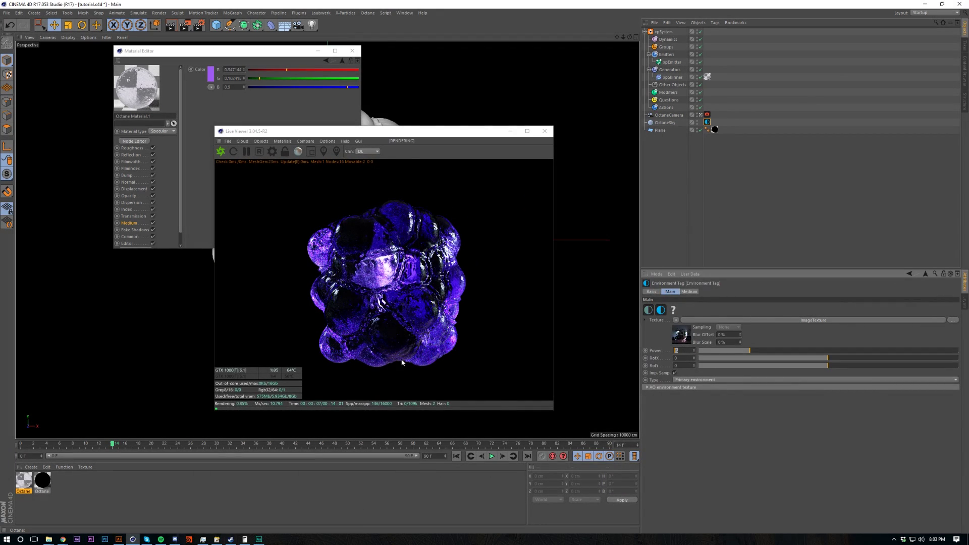
{"action": "left_click", "coordinate": [717, 171]}
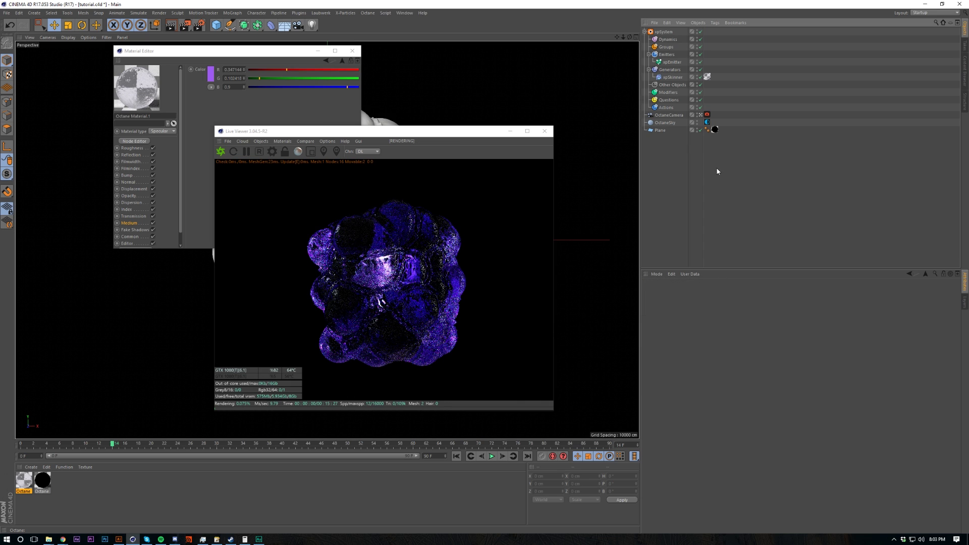
Enable post processing on the Octane camera tag.
{"action": "left_click", "coordinate": [707, 114]}
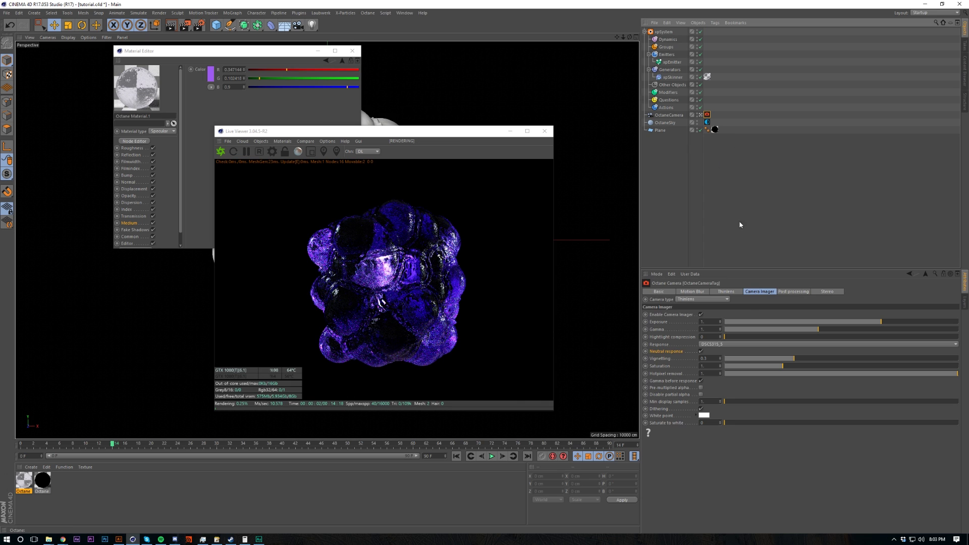
{"action": "left_click", "coordinate": [791, 292]}
{"action": "left_click", "coordinate": [686, 314]}
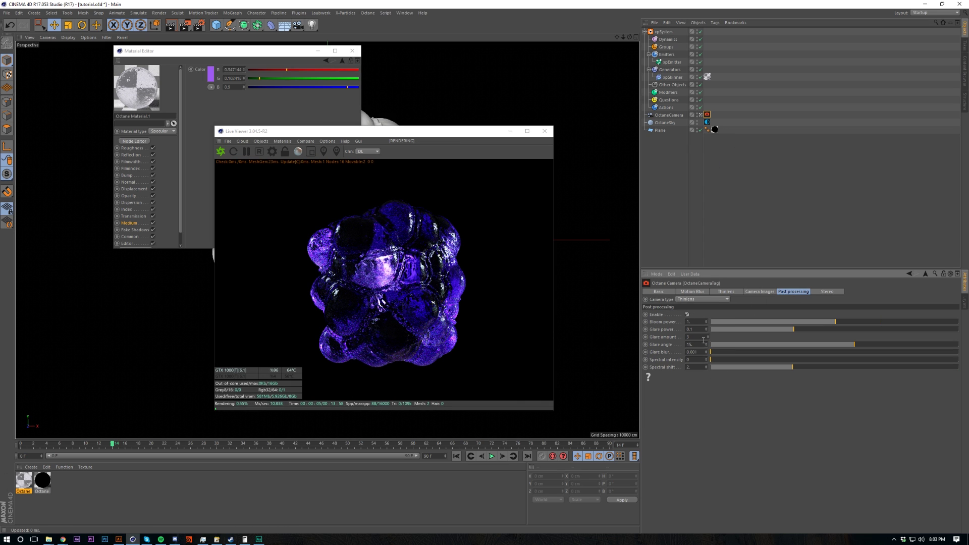
Raise the camera's bloom power to about 34.
{"action": "double_click", "coordinate": [689, 322]}
{"action": "key", "text": "Return"}
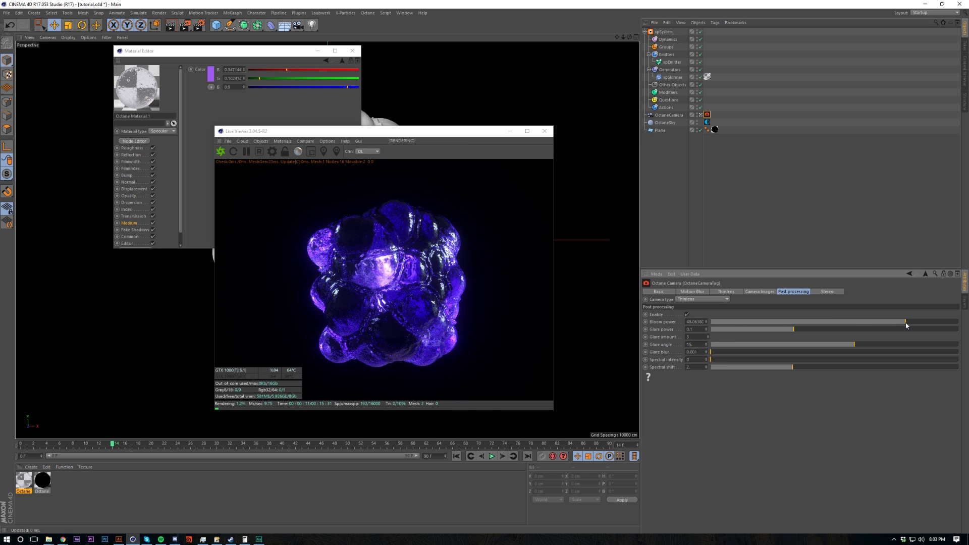
{"action": "mouse_move", "coordinate": [888, 326]}
{"action": "left_mouse_down"}
{"action": "mouse_move", "coordinate": [871, 327]}
{"action": "mouse_move", "coordinate": [968, 330]}
{"action": "mouse_move", "coordinate": [897, 330]}
{"action": "left_mouse_up"}
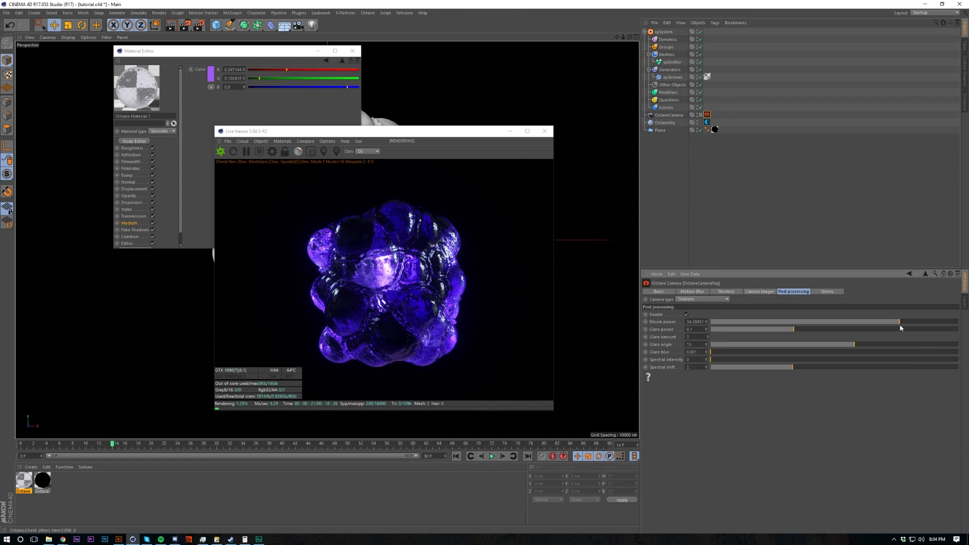
Set the camera's bloom power to 15, toggling post processing to compare the render.
{"action": "left_click", "coordinate": [687, 315]}
{"action": "left_click", "coordinate": [687, 314]}
{"action": "double_click", "coordinate": [696, 321]}
{"action": "type", "text": "15"}
{"action": "key", "text": "Return"}
{"action": "left_click", "coordinate": [688, 314]}
Set the camera imager's vignetting to 0 and its hot pixel removal to about 0.62.
{"action": "left_click", "coordinate": [760, 292]}
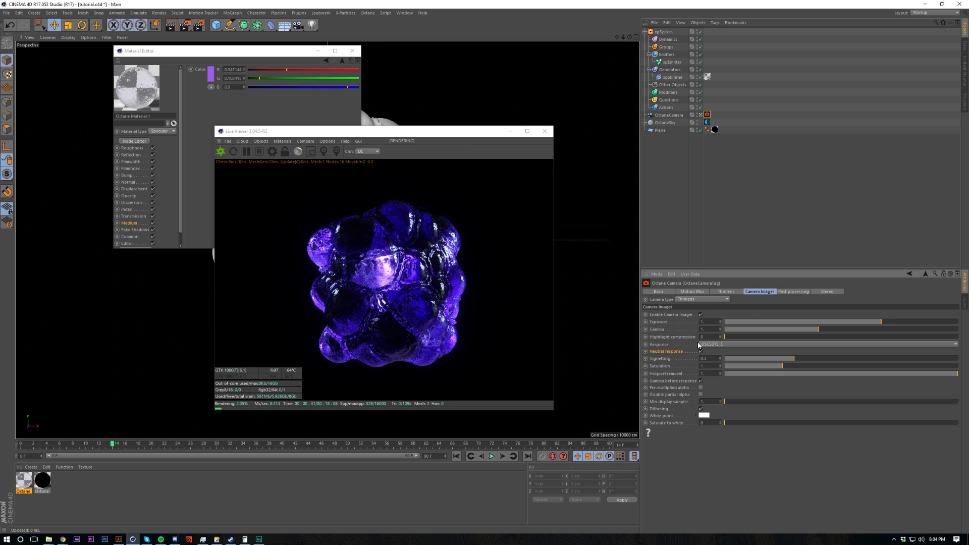
{"action": "left_click_drag", "start_coordinate": [755, 360], "coordinate": [599, 364]}
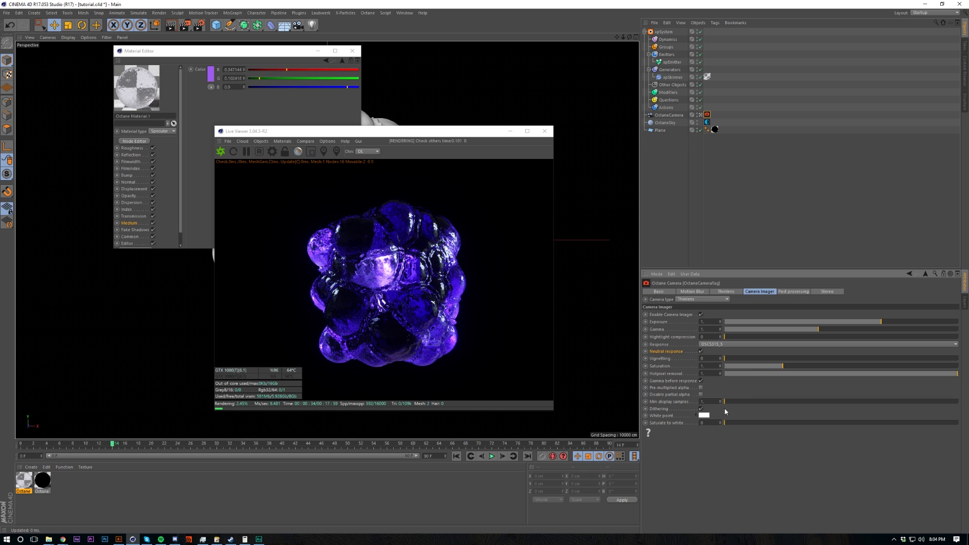
{"action": "left_click_drag", "start_coordinate": [892, 375], "coordinate": [617, 408]}
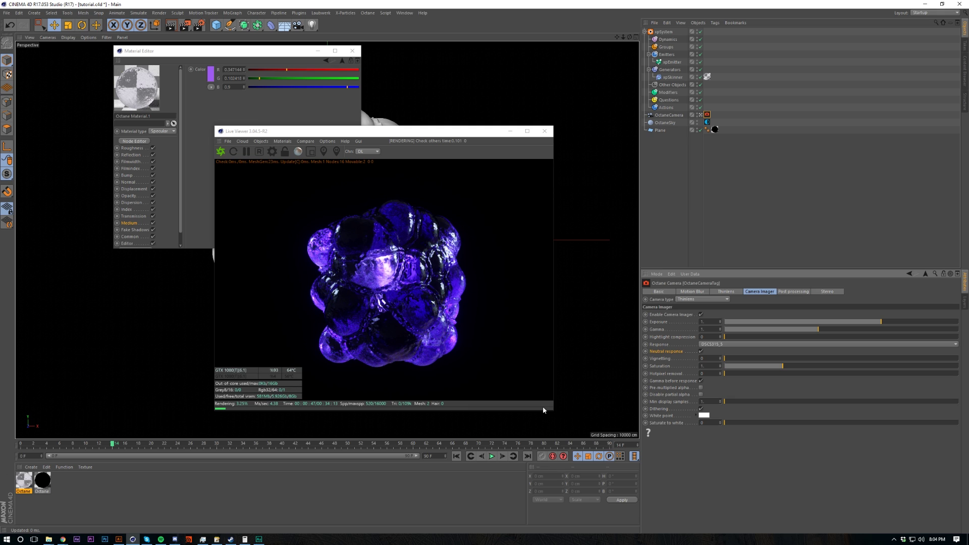
{"action": "left_click_drag", "start_coordinate": [544, 410], "coordinate": [898, 423]}
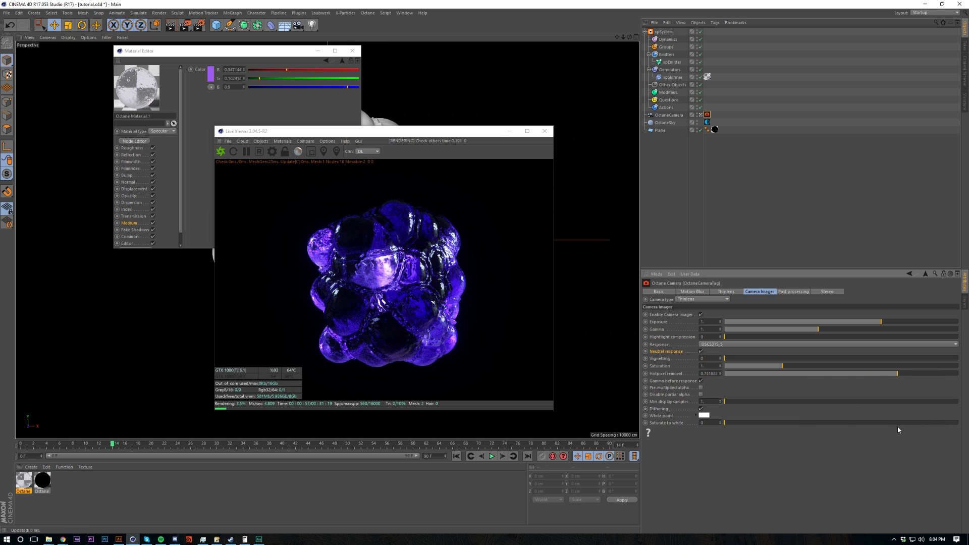
{"action": "left_click", "coordinate": [272, 152]}
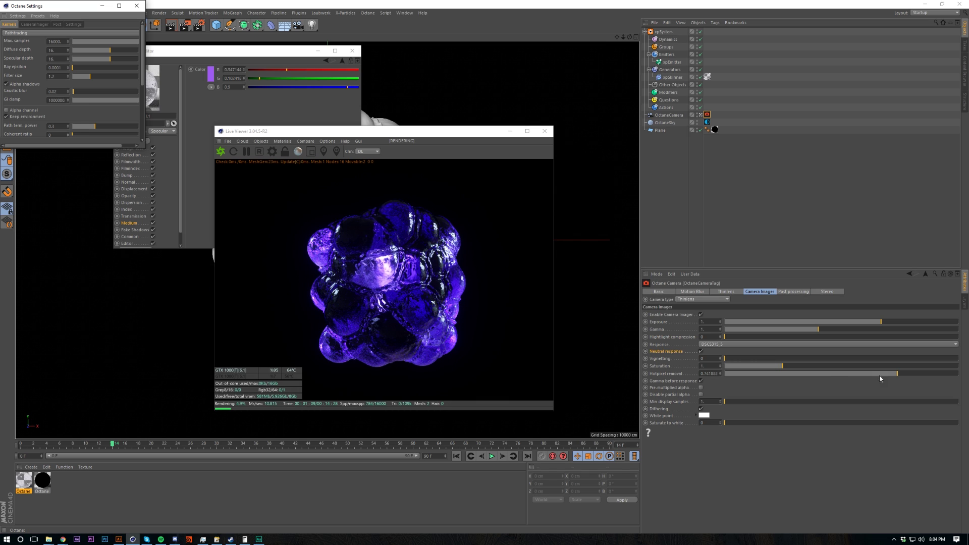
{"action": "left_click_drag", "start_coordinate": [902, 377], "coordinate": [961, 375]}
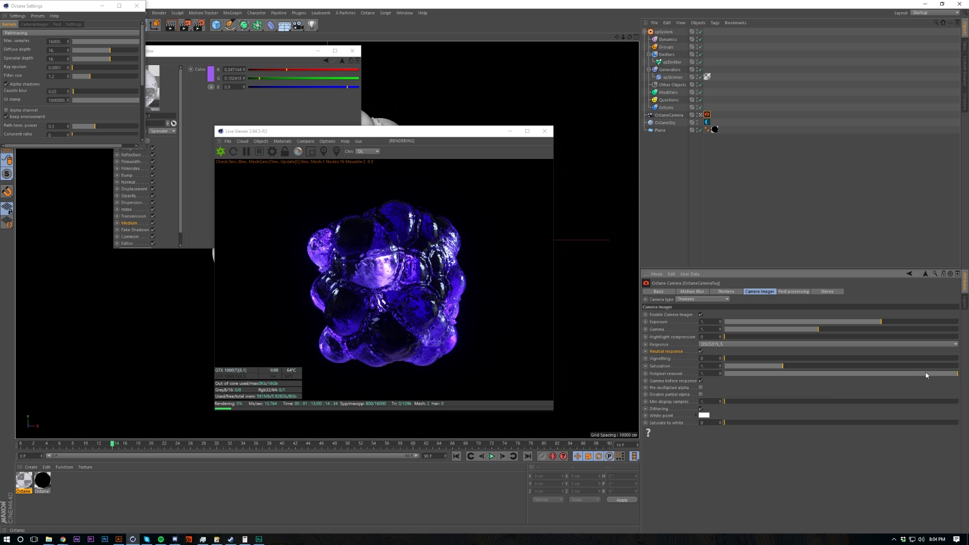
{"action": "left_click_drag", "start_coordinate": [926, 375], "coordinate": [869, 374]}
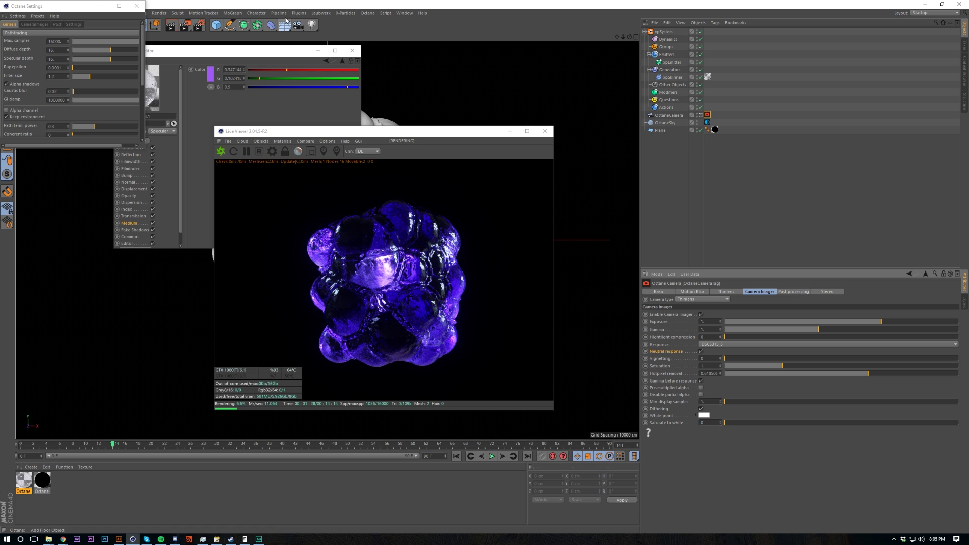
Move the Material Editor and Live Viewer off the viewport's bubble cluster and select the skinner mesh.
{"action": "left_click_drag", "start_coordinate": [277, 53], "coordinate": [797, 129]}
{"action": "left_click_drag", "start_coordinate": [419, 132], "coordinate": [697, 119]}
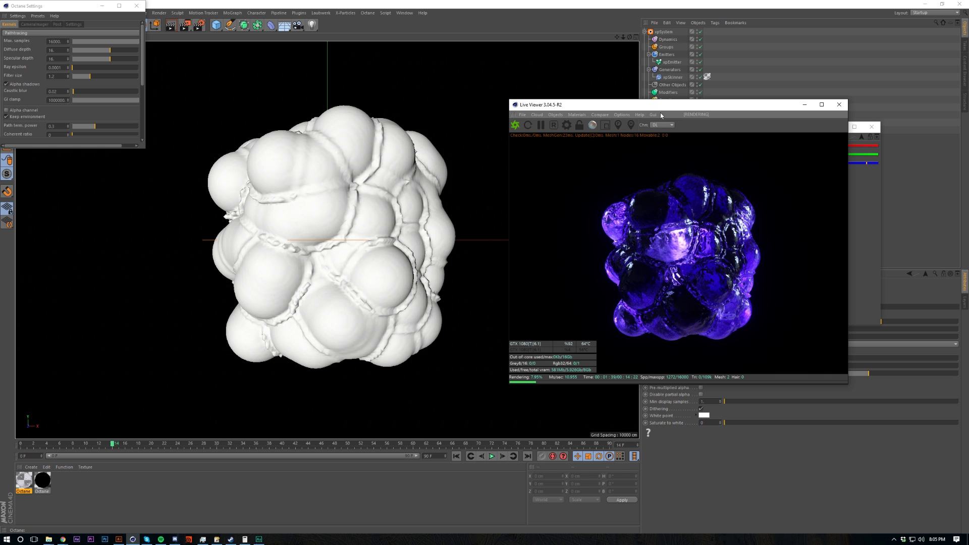
{"action": "left_click_drag", "start_coordinate": [671, 107], "coordinate": [590, 116]}
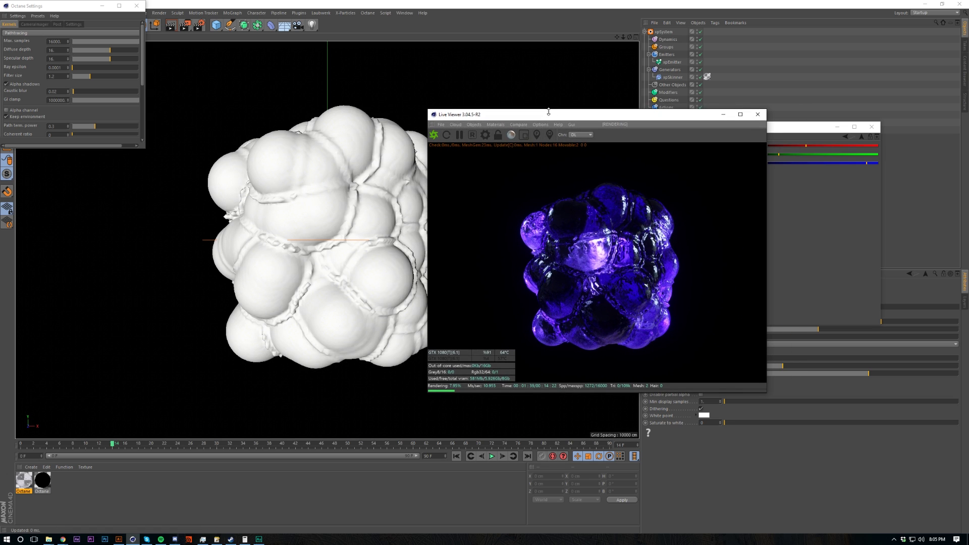
{"action": "left_click_drag", "start_coordinate": [609, 110], "coordinate": [415, 163]}
{"action": "left_click", "coordinate": [368, 134]}
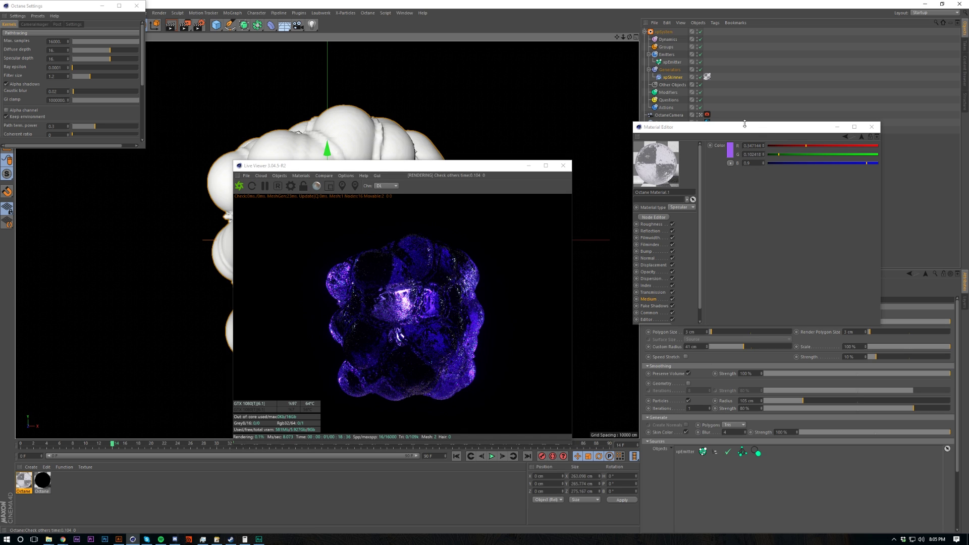
Move the Live Viewer and Material Editor clear of the viewport and add a Phong tag to the skinner object.
{"action": "left_click_drag", "start_coordinate": [451, 169], "coordinate": [406, 284]}
{"action": "left_click_drag", "start_coordinate": [747, 127], "coordinate": [701, 278]}
{"action": "right_click", "coordinate": [672, 78]}
{"action": "mouse_move", "coordinate": [707, 82]}
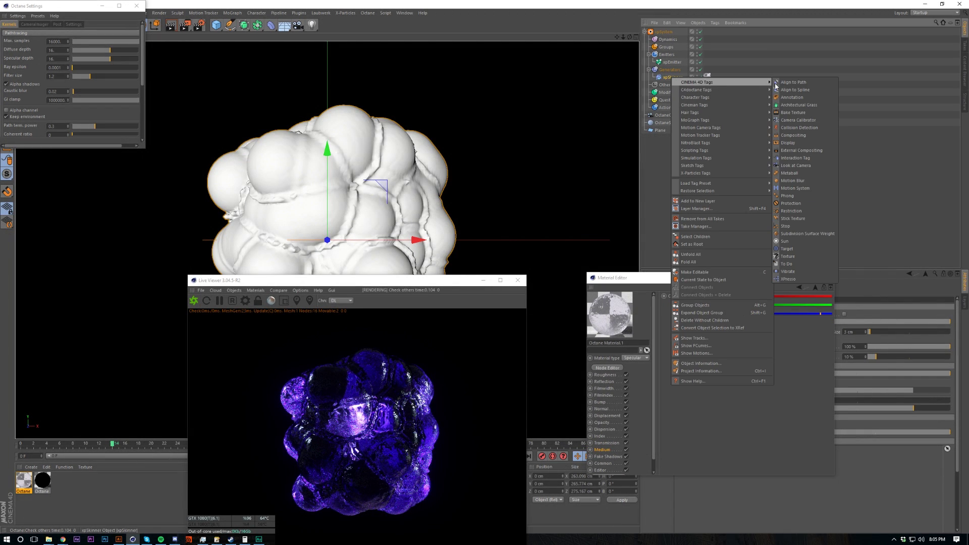
{"action": "left_click", "coordinate": [797, 196]}
Close the Material Editor, set the skinner's Phong angle to 180°, and toggle the angle limit to compare the render.
{"action": "left_click_drag", "start_coordinate": [735, 278], "coordinate": [367, 273]}
{"action": "left_click", "coordinate": [457, 273]}
{"action": "left_click", "coordinate": [686, 308]}
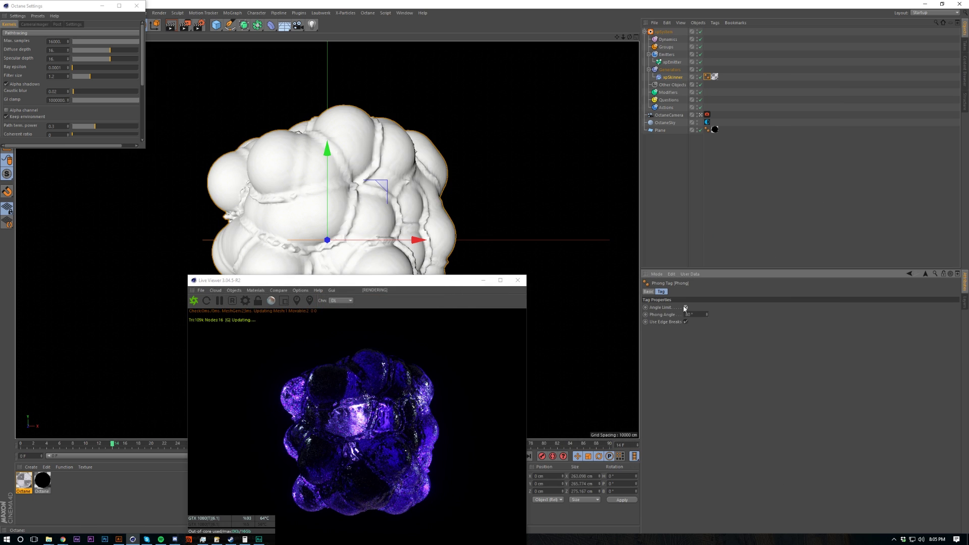
{"action": "left_click_drag", "start_coordinate": [708, 315], "coordinate": [581, 319]}
{"action": "type", "text": "180"}
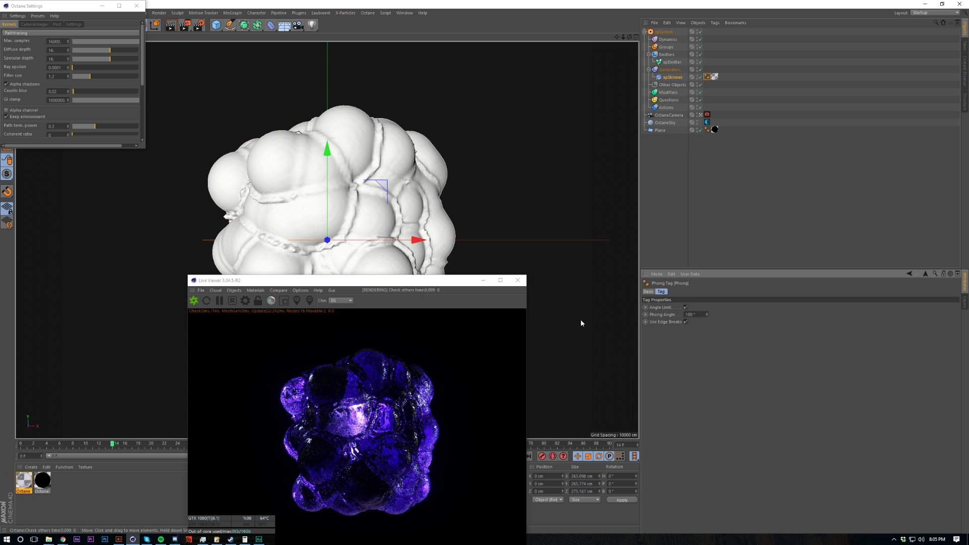
{"action": "key", "text": "Return"}
{"action": "left_click", "coordinate": [686, 307]}
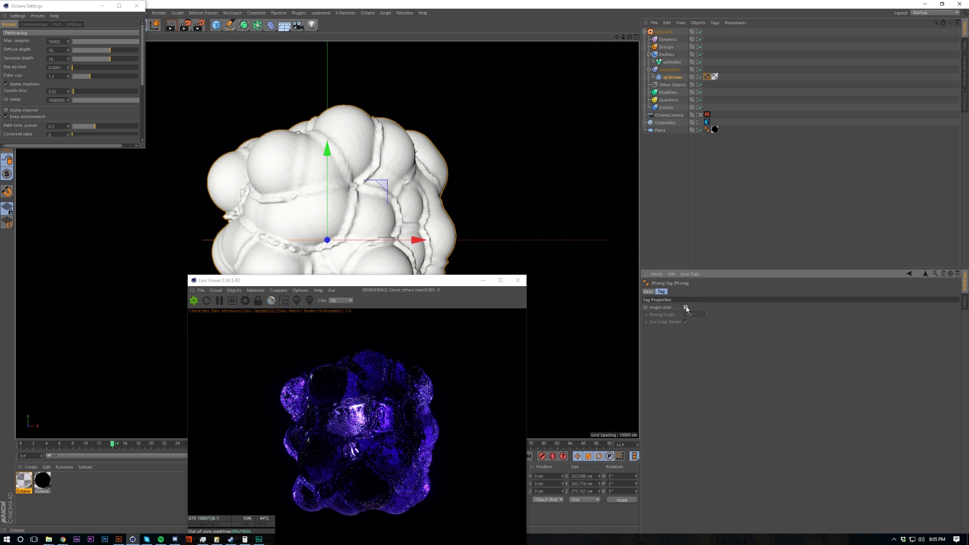
Delete the Phong tag from the skinner object.
{"action": "left_click", "coordinate": [716, 222]}
{"action": "left_click", "coordinate": [673, 77]}
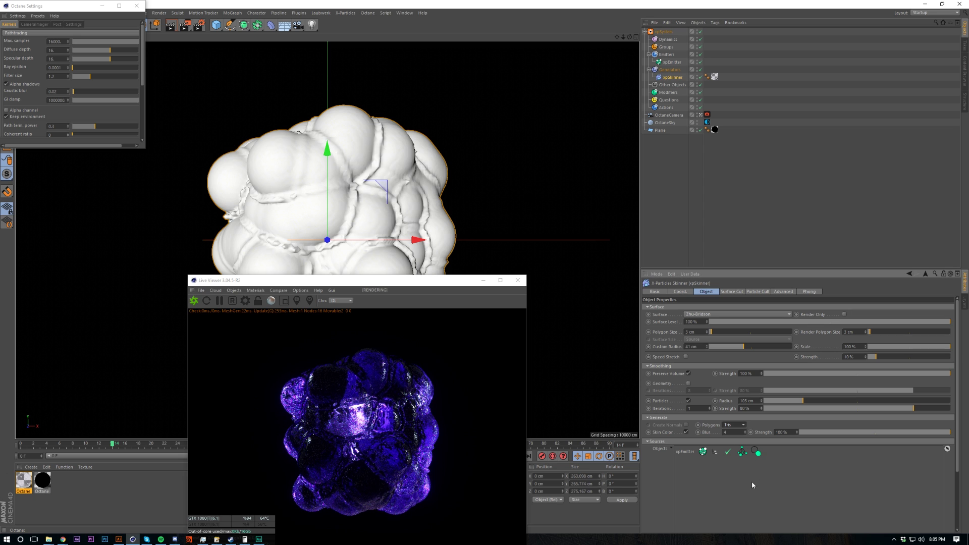
{"action": "left_click", "coordinate": [707, 77]}
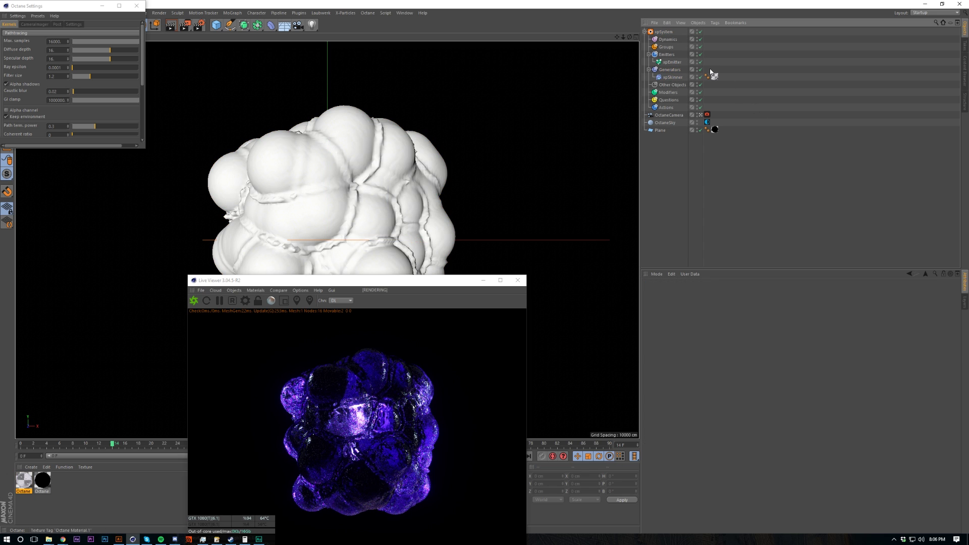
{"action": "left_click", "coordinate": [696, 260]}
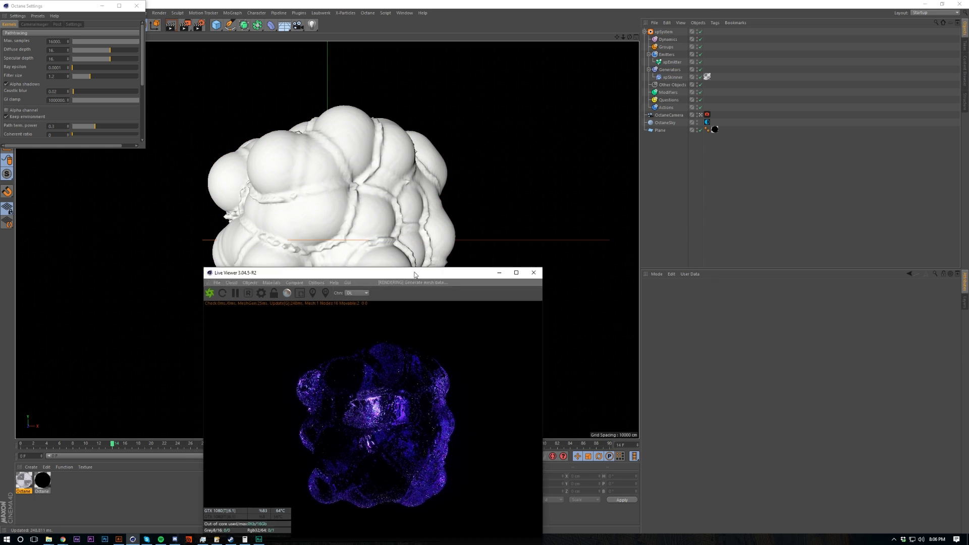
Set the skinner's polygon size to 2 cm and move the Live Viewer off the bubble mesh.
{"action": "left_click", "coordinate": [673, 77]}
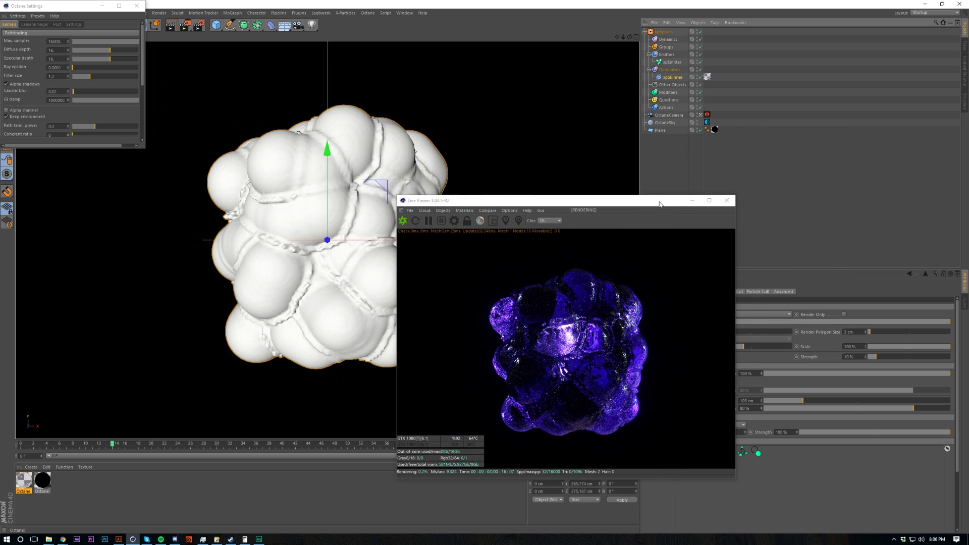
{"action": "left_click", "coordinate": [707, 333]}
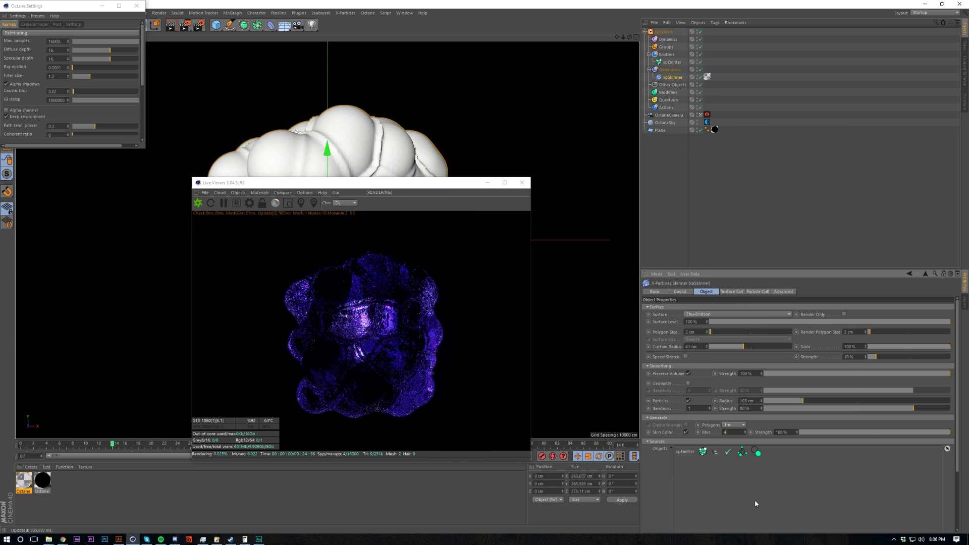
{"action": "left_click_drag", "start_coordinate": [363, 187], "coordinate": [166, 256]}
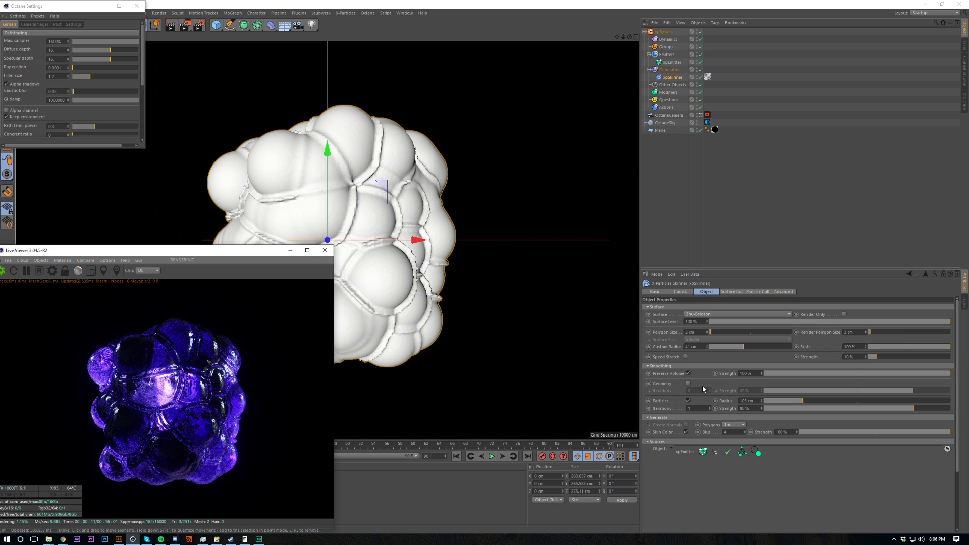
Set the skinner's polygon size back to 3 cm.
{"action": "left_click_drag", "start_coordinate": [699, 332], "coordinate": [577, 370]}
{"action": "type", "text": "3"}
{"action": "key", "text": "Return"}
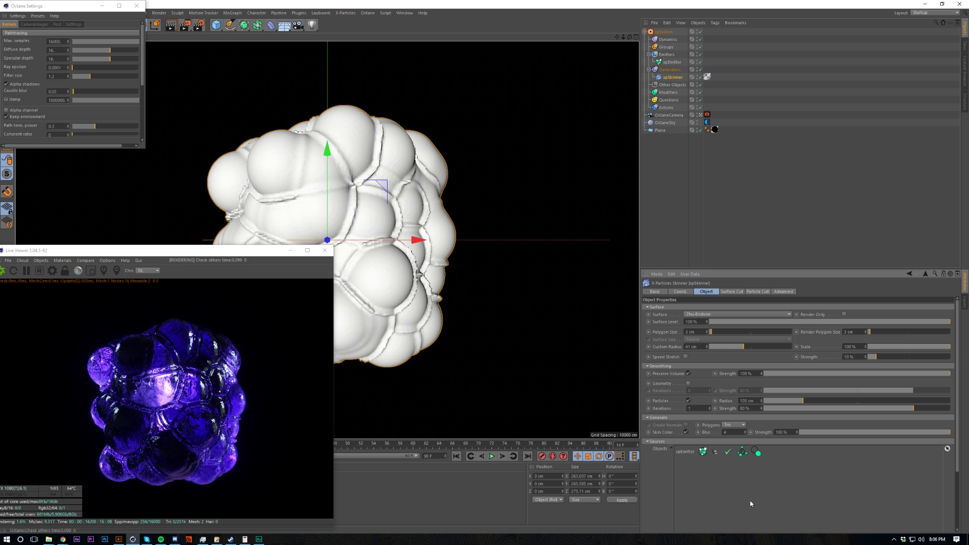
Set the Octane kernel's diffuse depth to 8 and rearrange the Live Viewer and Octane Settings windows.
{"action": "left_click_drag", "start_coordinate": [187, 251], "coordinate": [578, 153]}
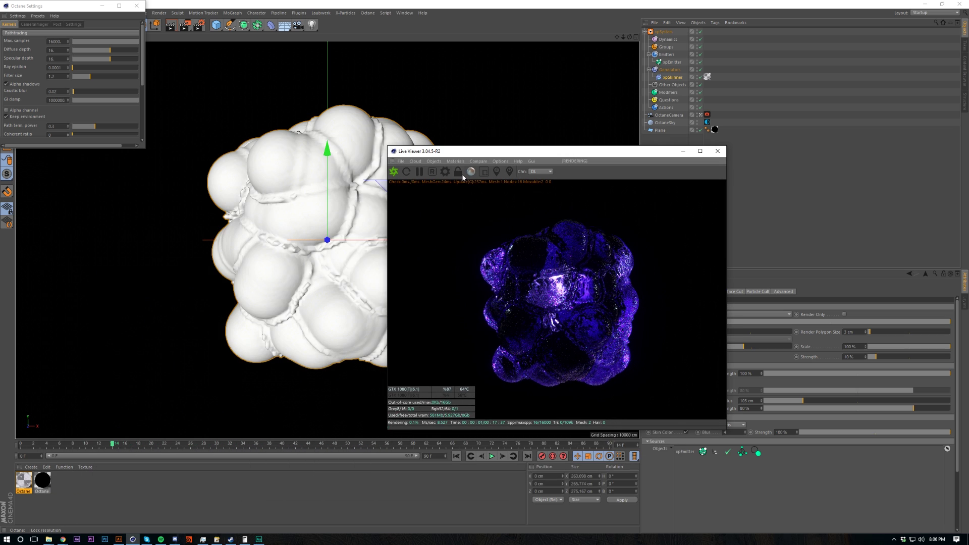
{"action": "left_click", "coordinate": [90, 50]}
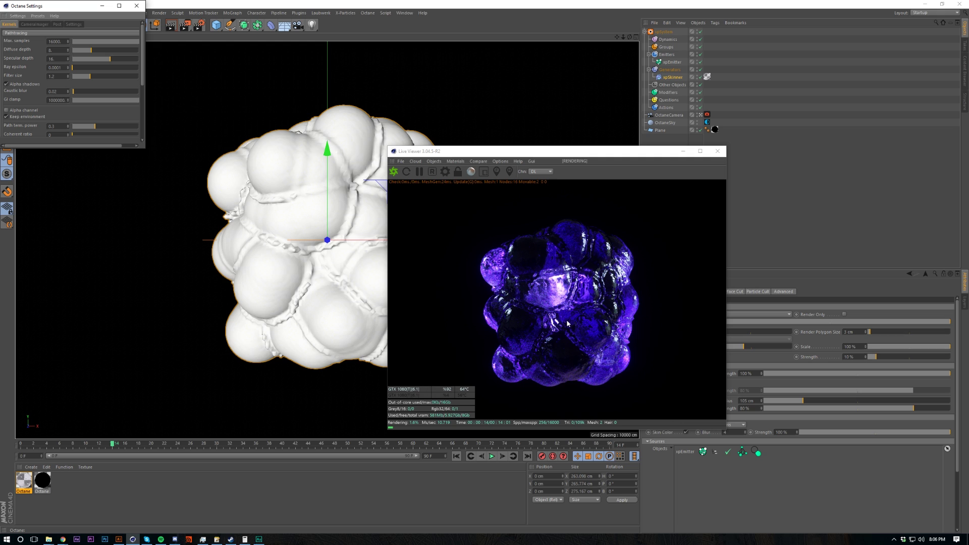
{"action": "left_click_drag", "start_coordinate": [51, 7], "coordinate": [137, 93]}
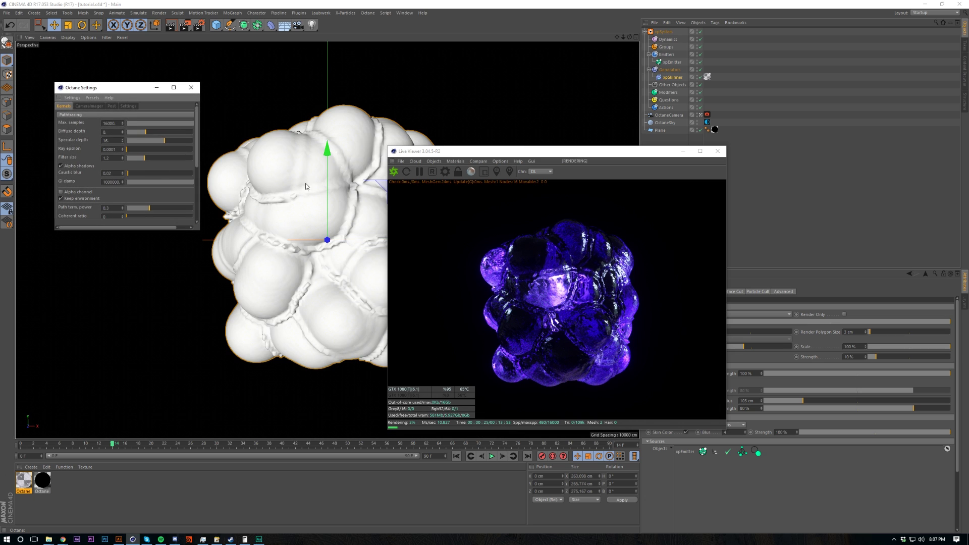
Open the render settings, inspect the resolution-locked render in a maximized Live Viewer, and return to a smaller, unlocked Live Viewer window.
{"action": "left_click", "coordinate": [198, 25]}
{"action": "left_click", "coordinate": [61, 33]}
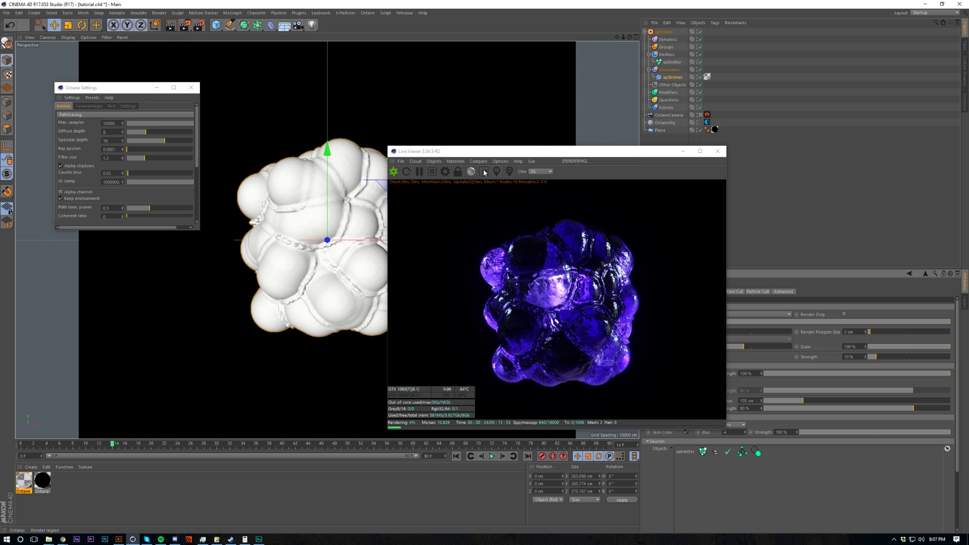
{"action": "left_click", "coordinate": [458, 171]}
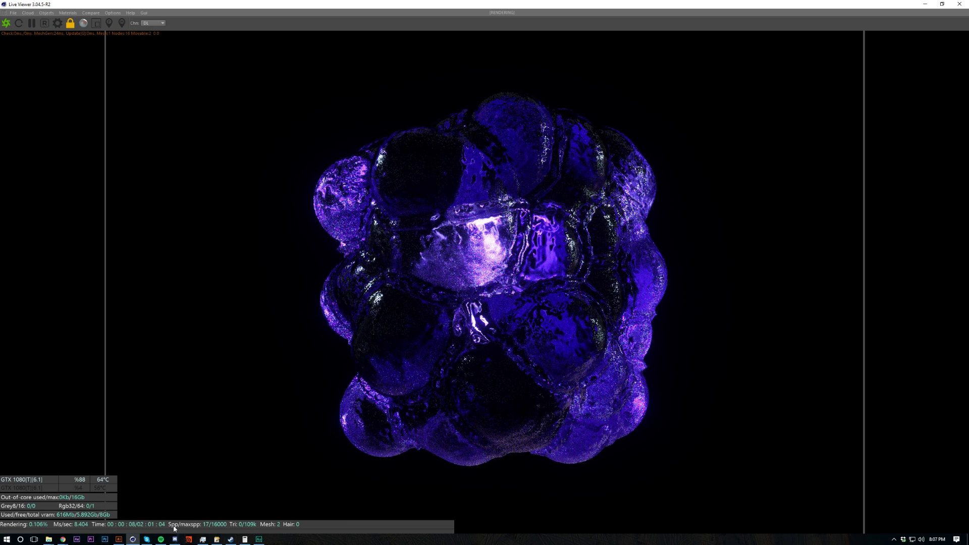
{"action": "left_click_drag", "start_coordinate": [489, 4], "coordinate": [451, 213]}
{"action": "left_click", "coordinate": [351, 232]}
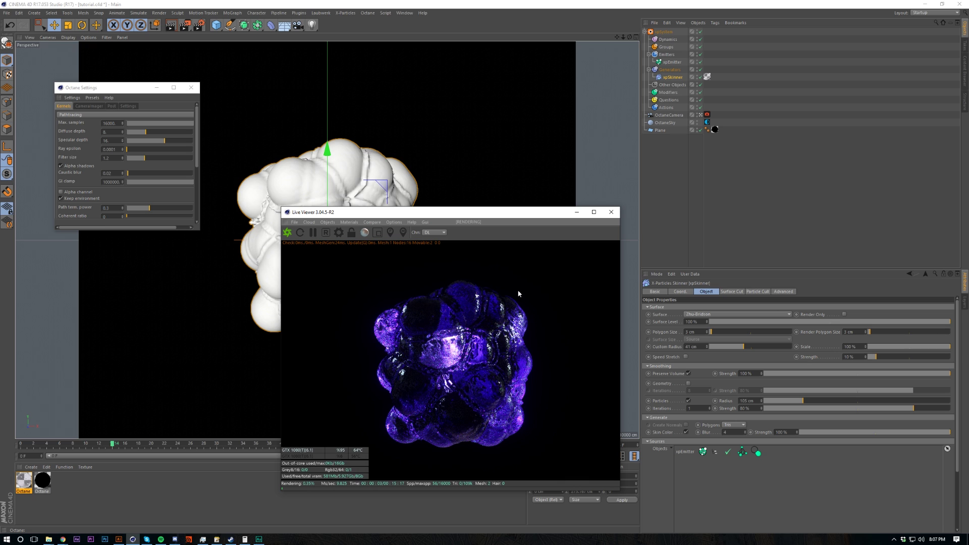
{"action": "left_click_drag", "start_coordinate": [462, 217], "coordinate": [482, 184]}
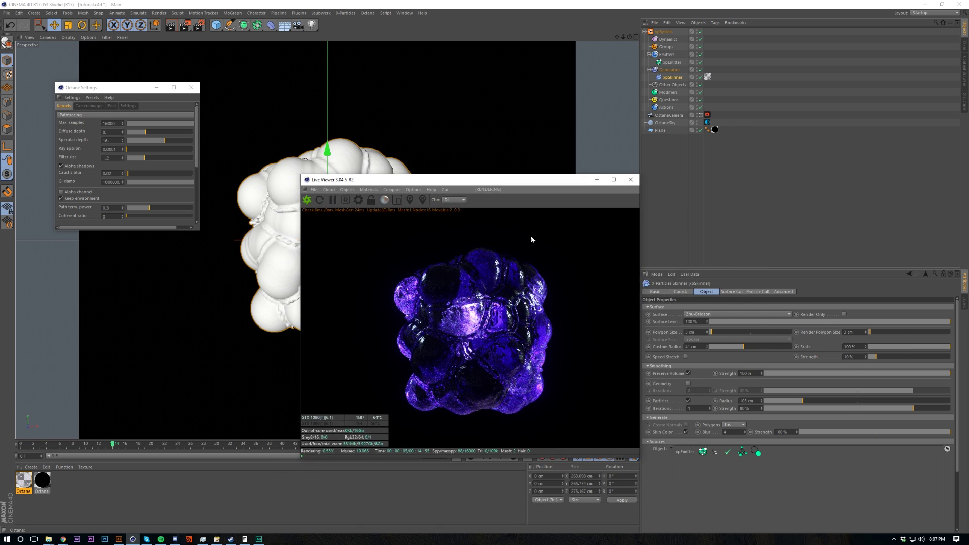